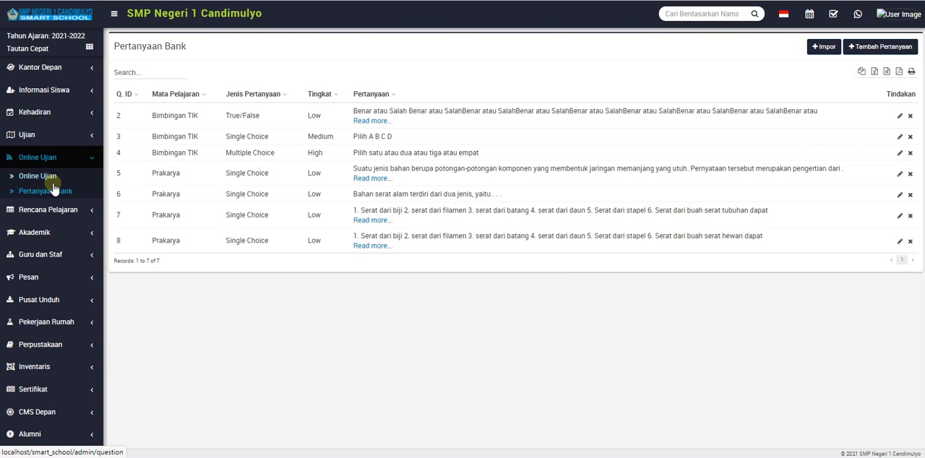
Look at the Online Ujian list, then return to Pertanyaan Bank and sort the questions by Mata Pelajaran.
click(53, 178)
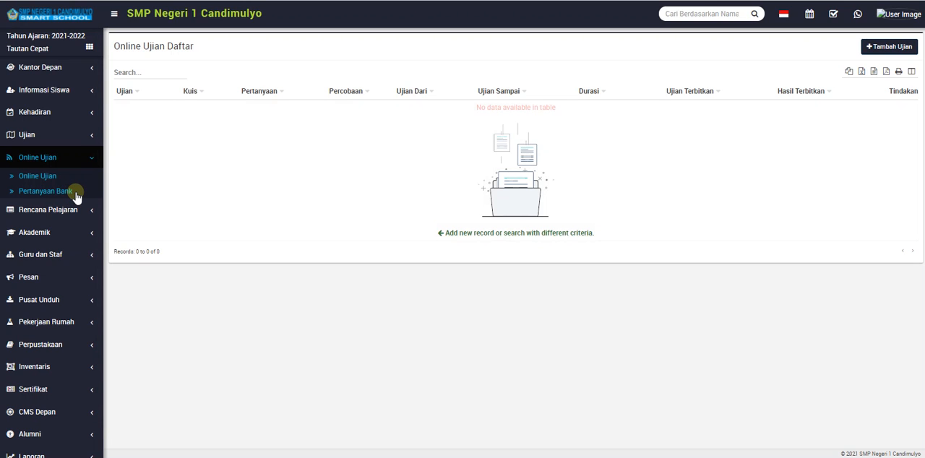
click(75, 191)
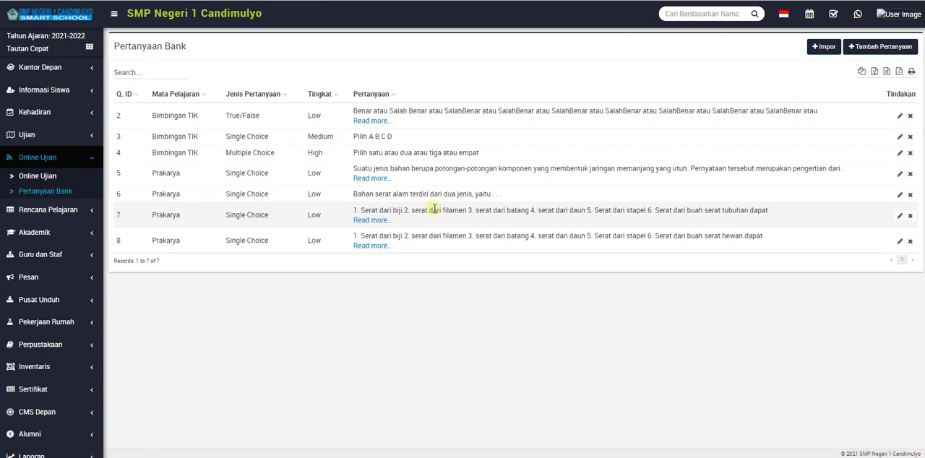
click(185, 101)
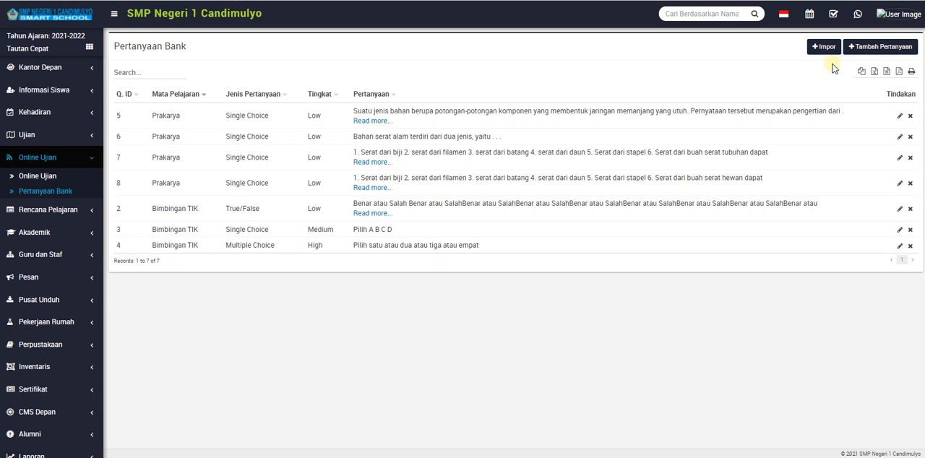
Start a new question in Pertanyaan Bank with Bimbingan TIK as its Mata Pelajaran.
click(869, 49)
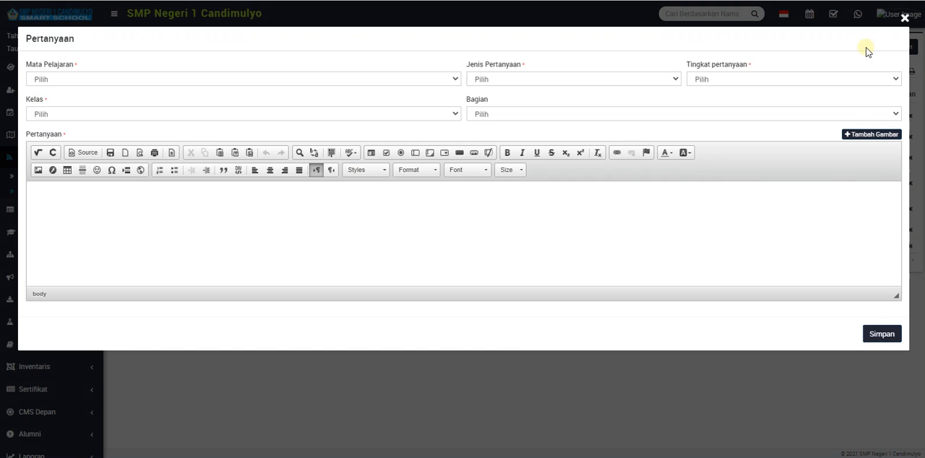
click(354, 80)
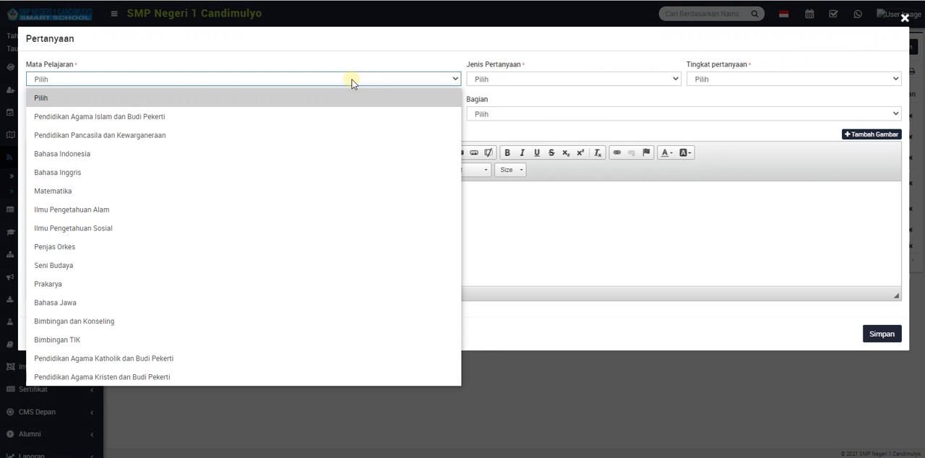
click(242, 338)
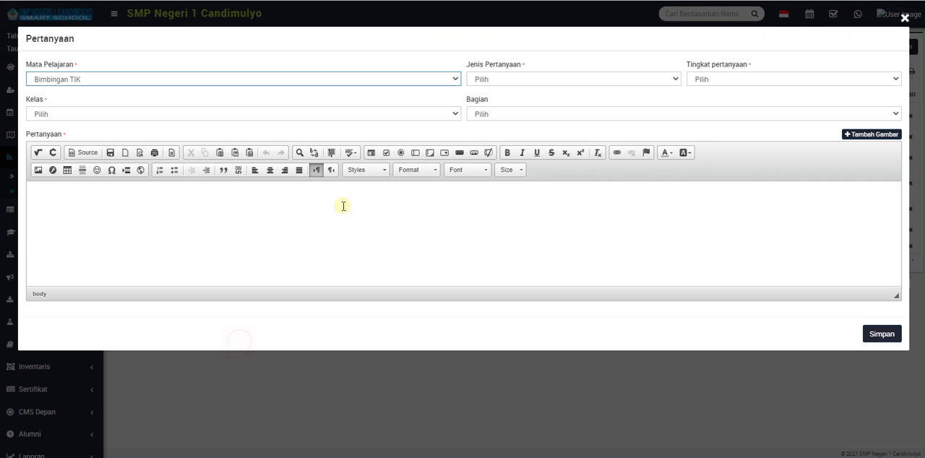
Set the Jenis Pertanyaan to Single Choice and go to the last answer options of the form.
click(511, 86)
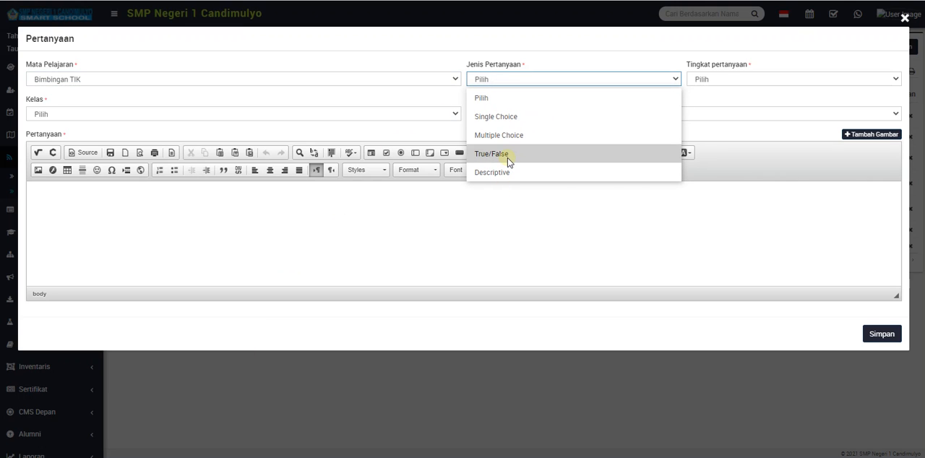
click(497, 117)
scroll(406, 224, down, 10)
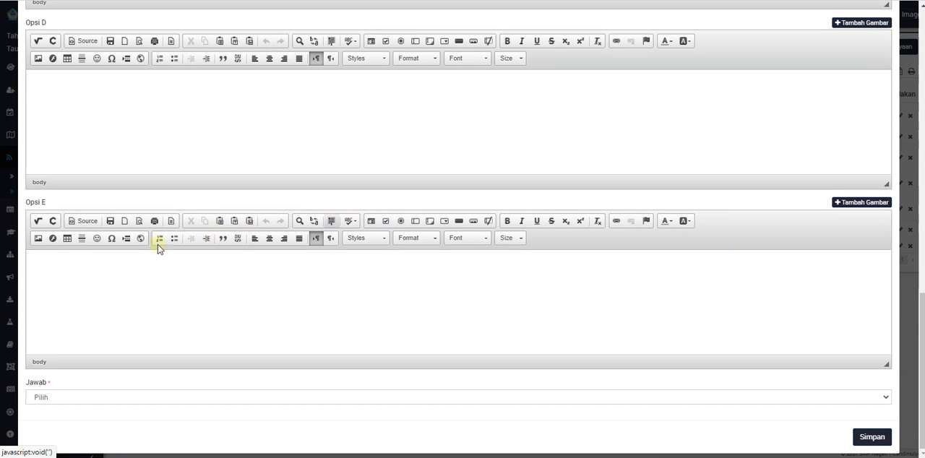
Examine the image library for Opsi E and the Image Properties for Opsi D, cancelling both.
click(45, 203)
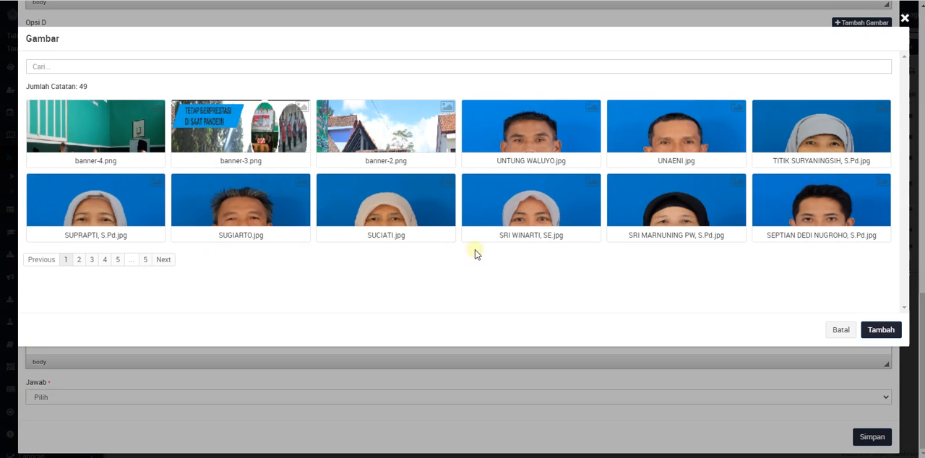
click(839, 330)
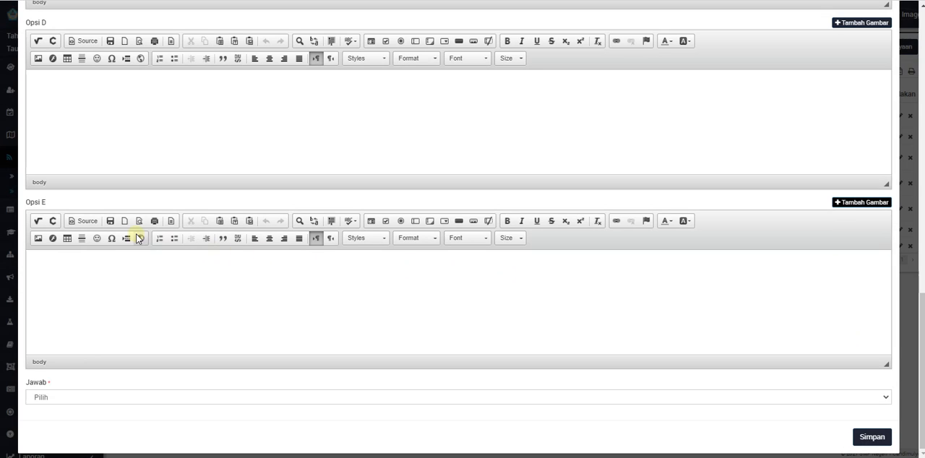
scroll(55, 203, up, 1)
click(58, 185)
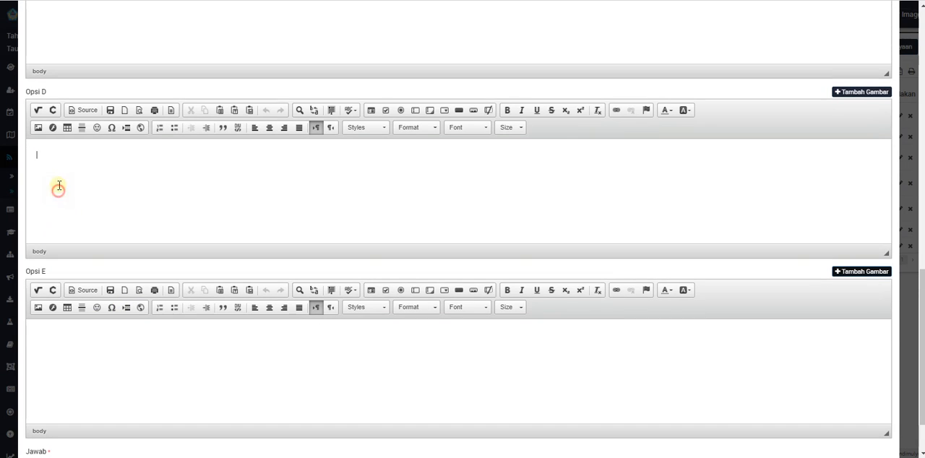
click(39, 127)
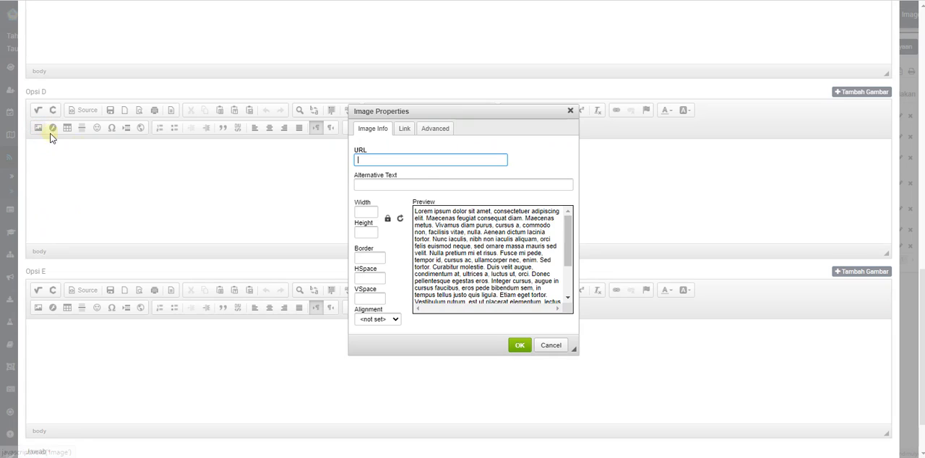
click(550, 345)
Examine the Jawab choices offered for a Single Choice question.
scroll(254, 215, up, 10)
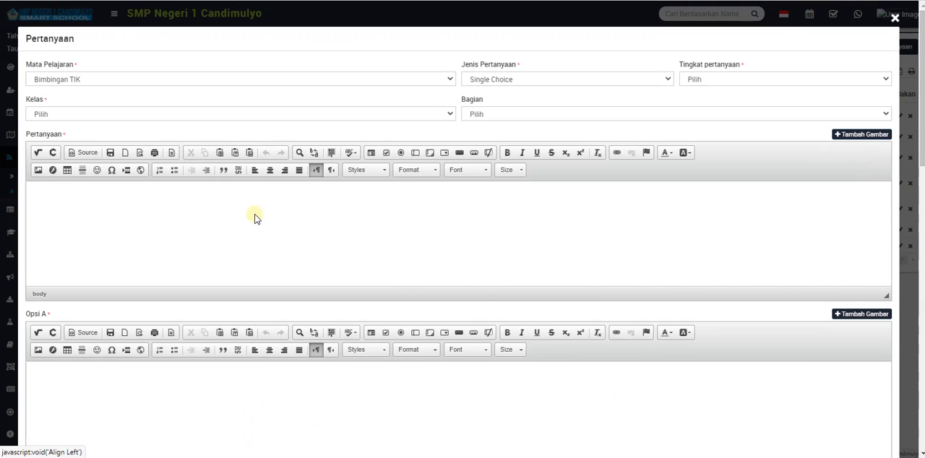
click(484, 78)
click(485, 78)
scroll(326, 322, down, 15)
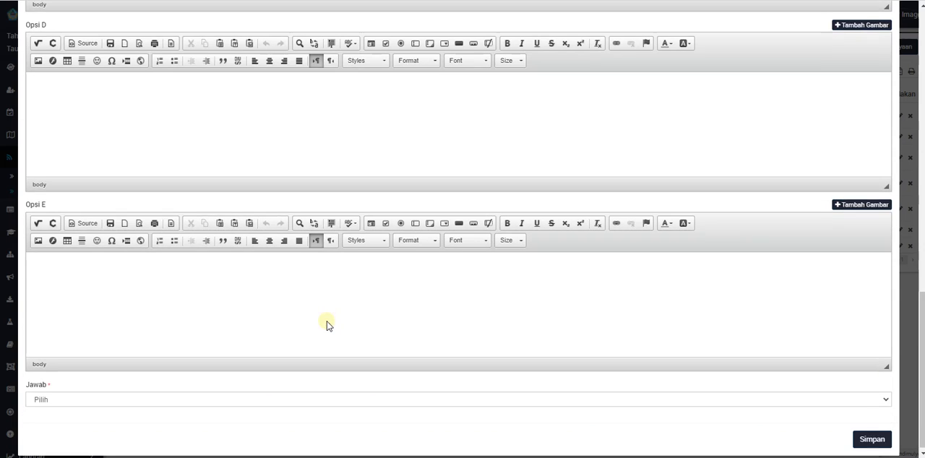
click(121, 397)
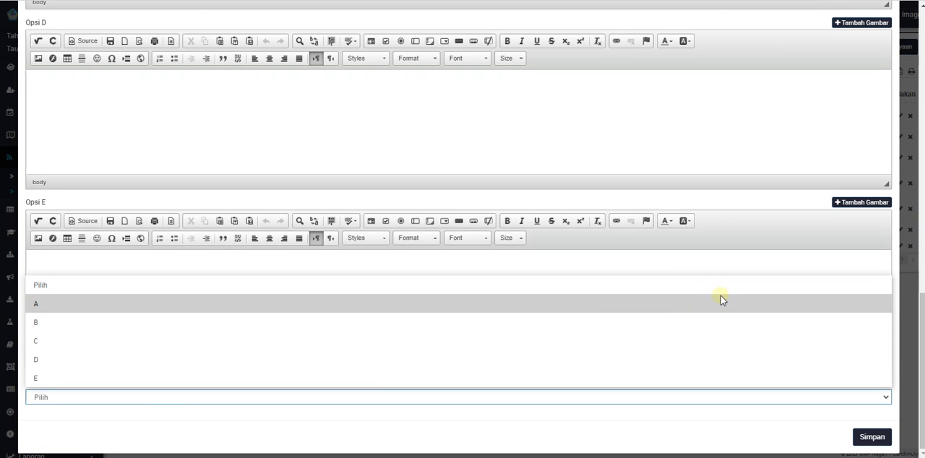
scroll(909, 307, up, 15)
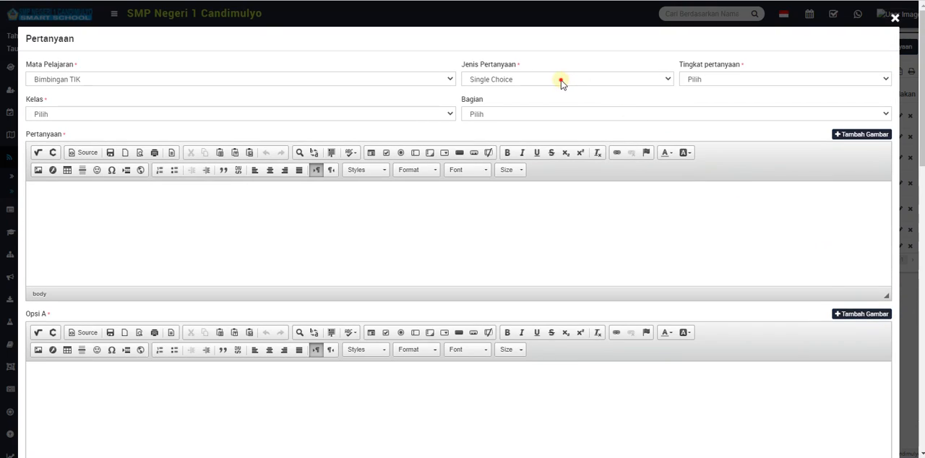
Try the Multiple Choice question type, marking A and C as answers and clearing both marks again.
click(562, 82)
click(529, 135)
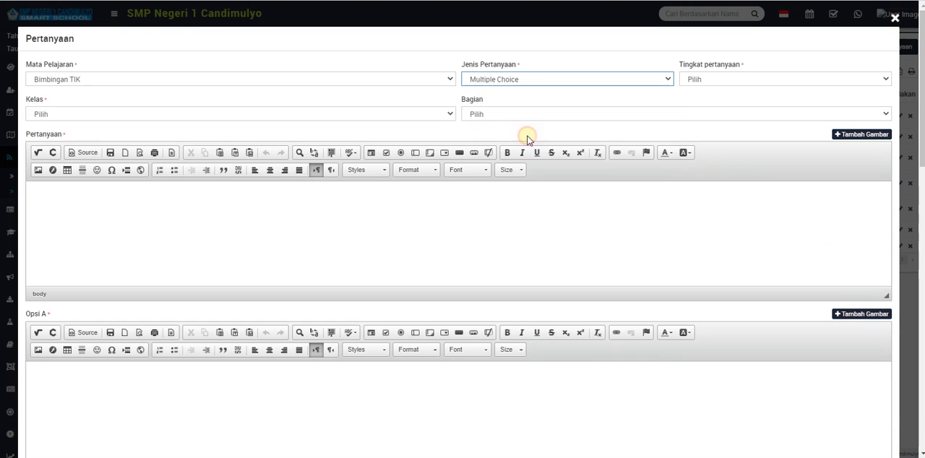
scroll(367, 229, down, 5)
scroll(367, 230, down, 7)
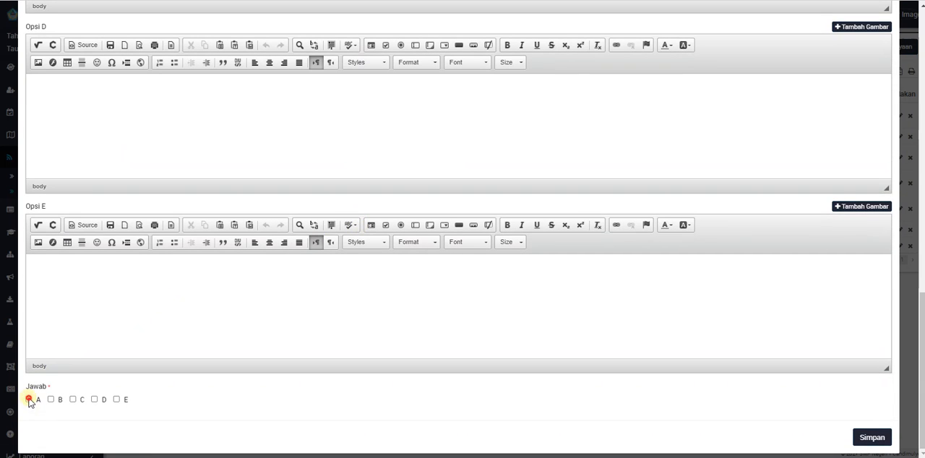
click(29, 400)
click(72, 399)
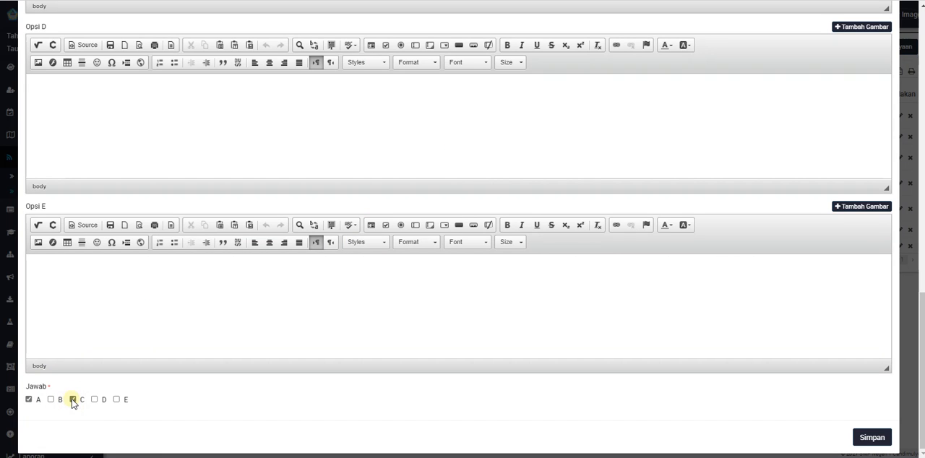
click(72, 399)
click(29, 400)
Set the Jenis Pertanyaan to True/False and check which Jawab choices it offers.
scroll(852, 161, up, 15)
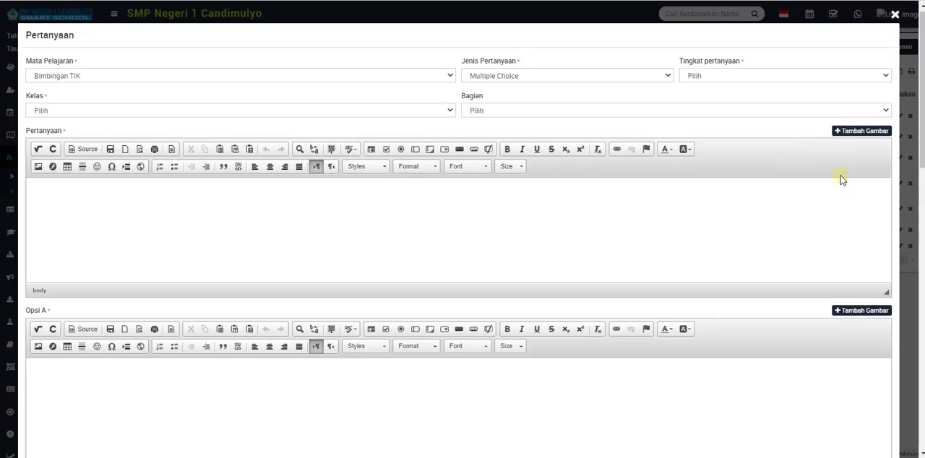
click(589, 79)
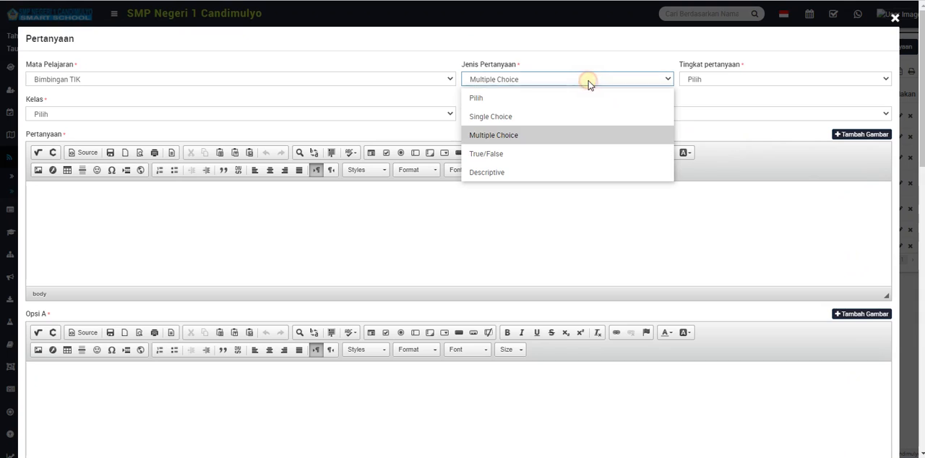
click(541, 152)
click(228, 329)
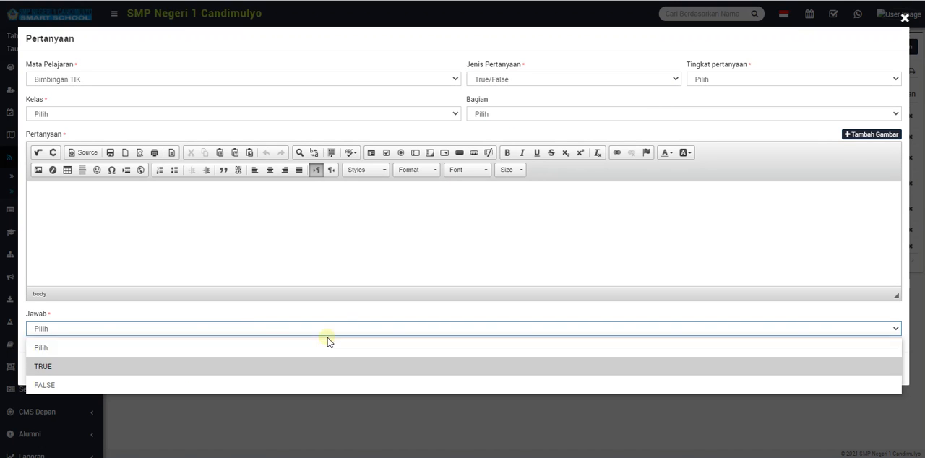
click(543, 77)
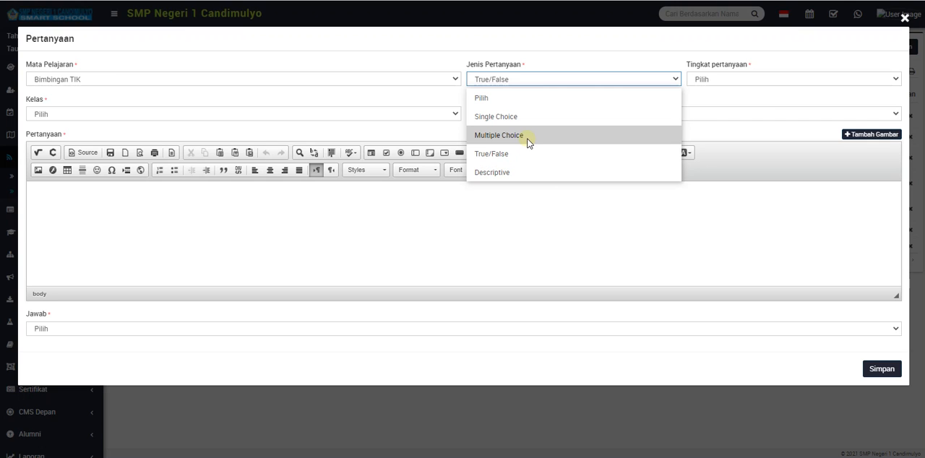
click(527, 154)
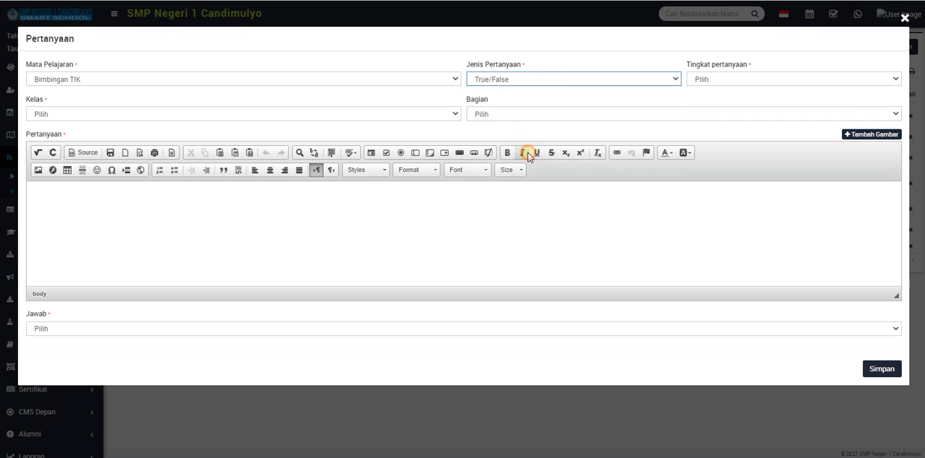
Set the question's Tingkat pertanyaan to Low and its Kelas to 7.
click(701, 78)
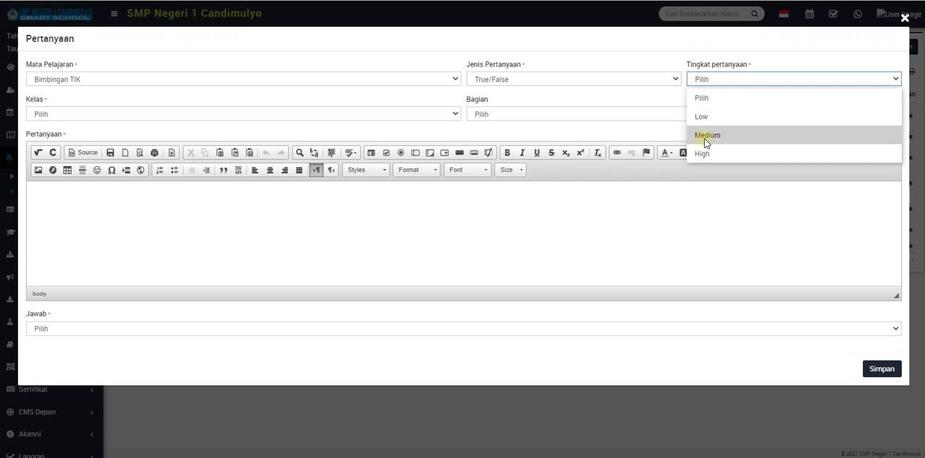
click(694, 117)
click(398, 115)
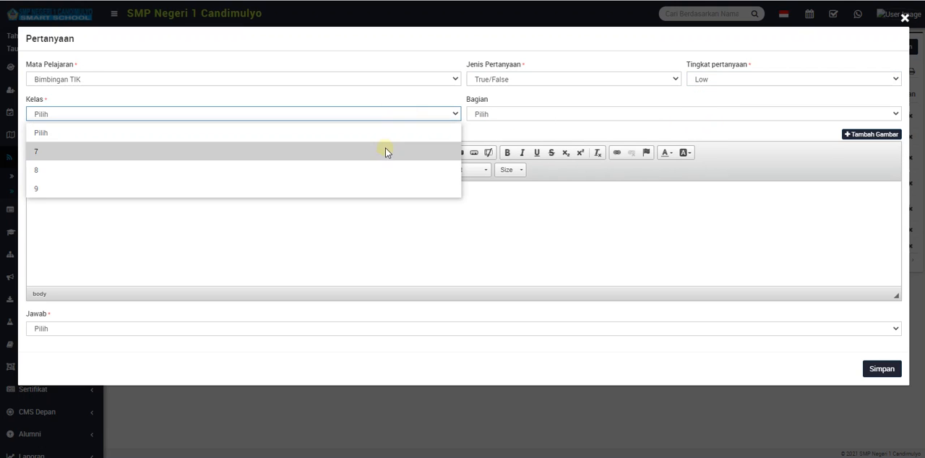
click(385, 152)
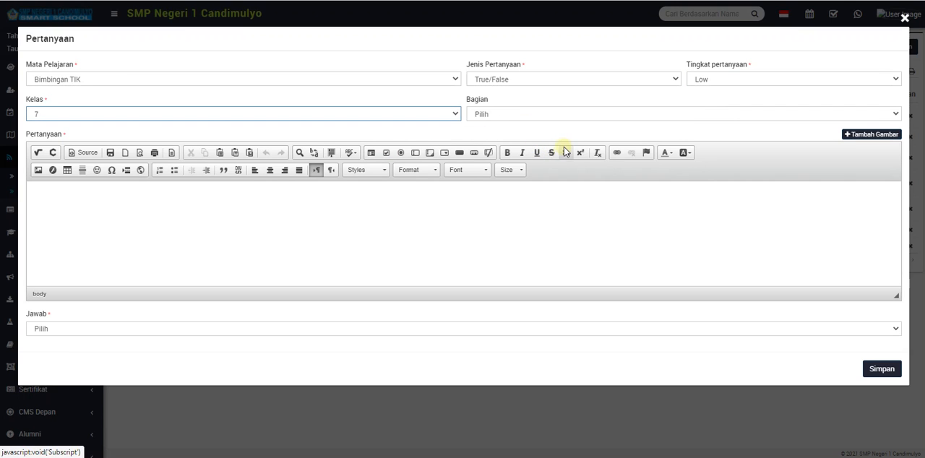
Enter "Contoh tambah pertanyaan" as the question text with TRUE as the answer, and save the question.
click(493, 213)
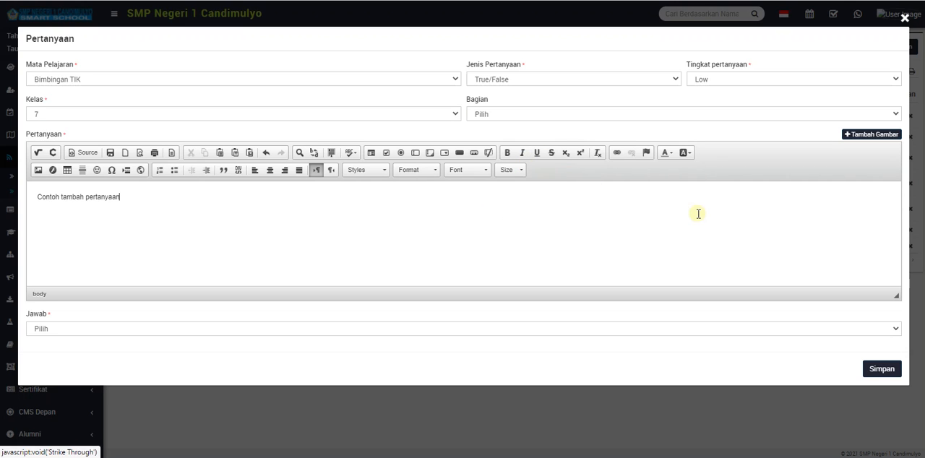
click(646, 329)
click(636, 367)
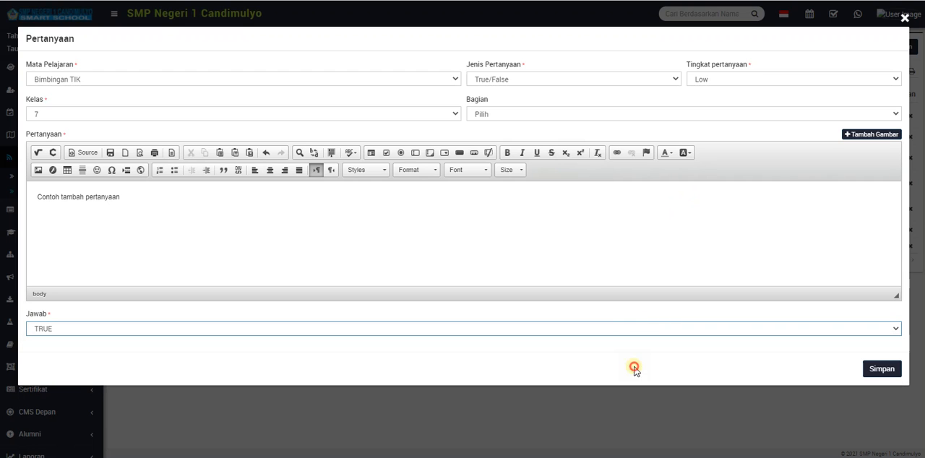
click(873, 370)
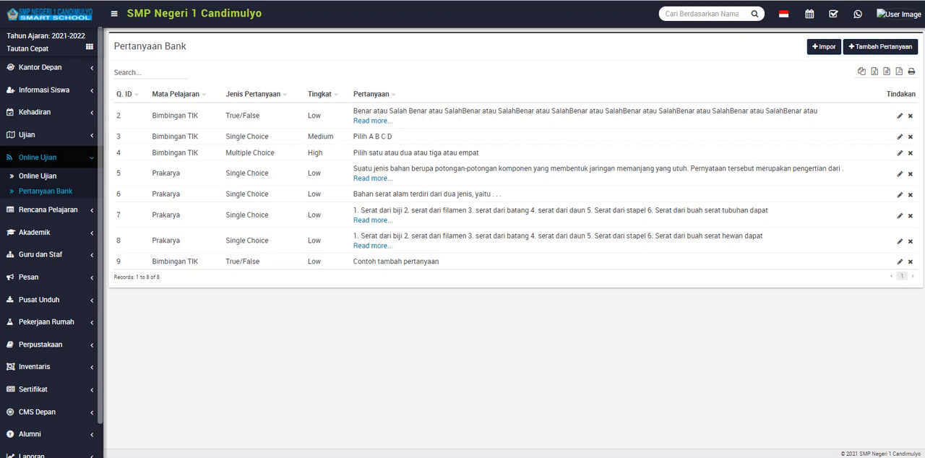
Open the "Contoh tambah pertanyaan" question for editing, view the image library, and close both without changes.
click(900, 265)
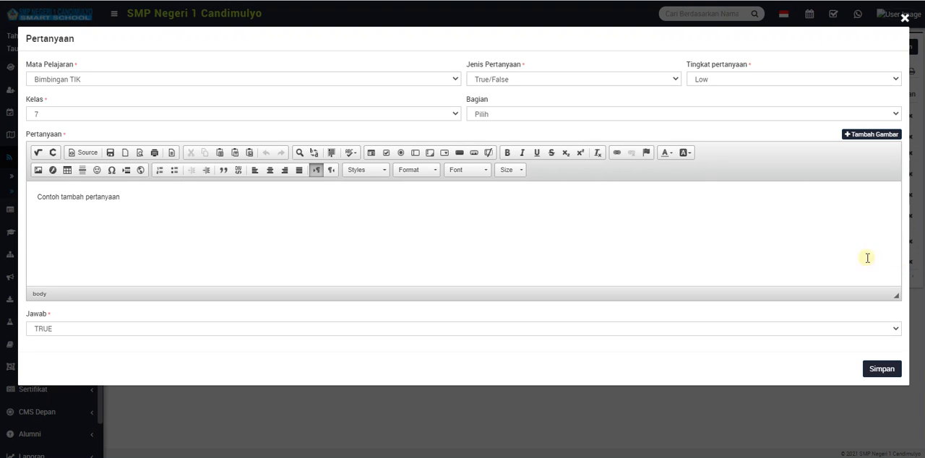
click(857, 136)
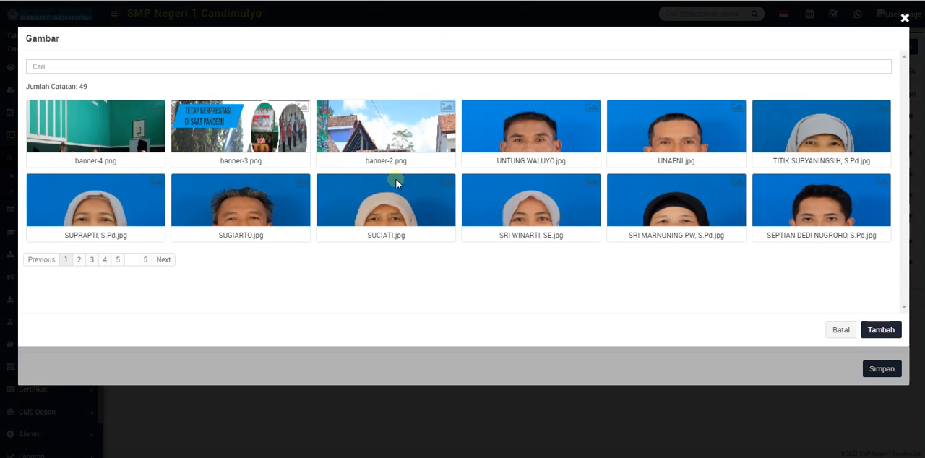
click(841, 330)
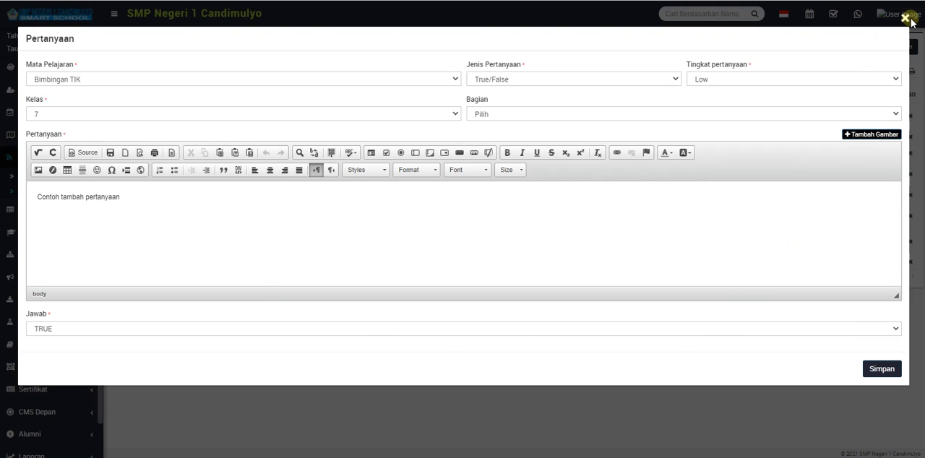
click(905, 20)
View the Pengelola Media entry under CMS Depan and return to the Online Ujian entries.
scroll(72, 368, down, 1)
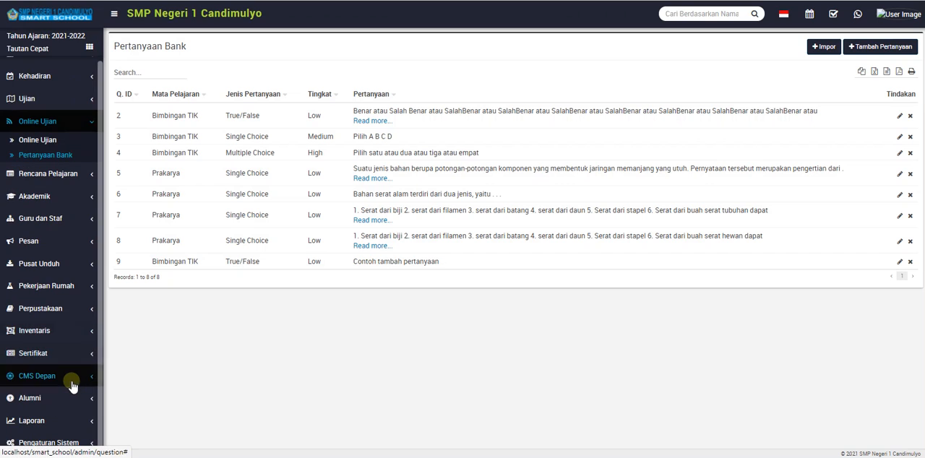
click(68, 381)
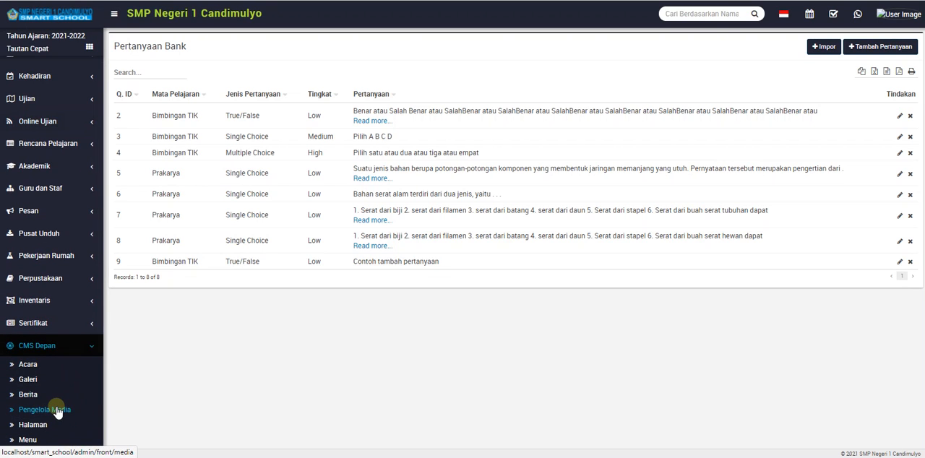
scroll(57, 408, up, 1)
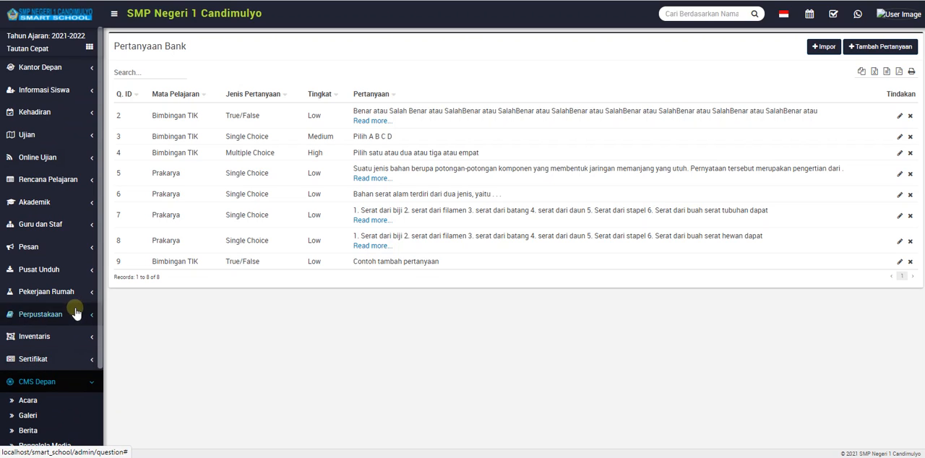
click(70, 156)
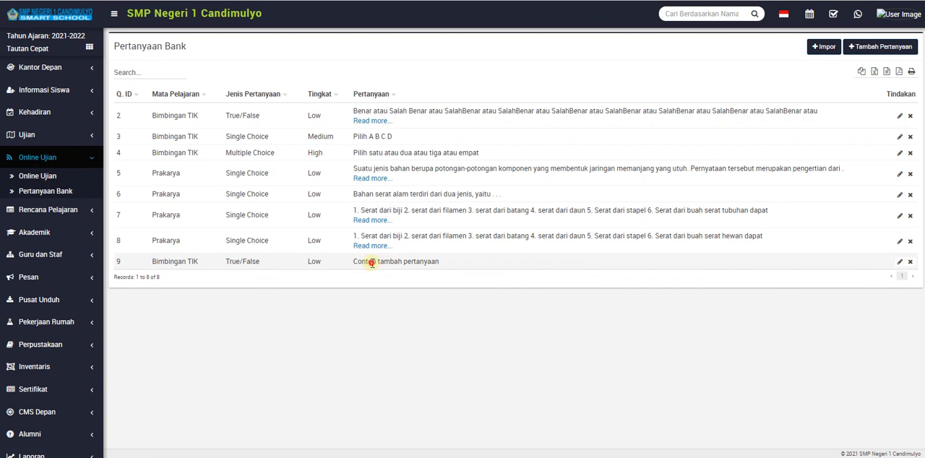
Open the "Contoh tambah pertanyaan" question for editing, add a new line below its text, and switch to the Word document.
drag(371, 262, 828, 266)
click(899, 262)
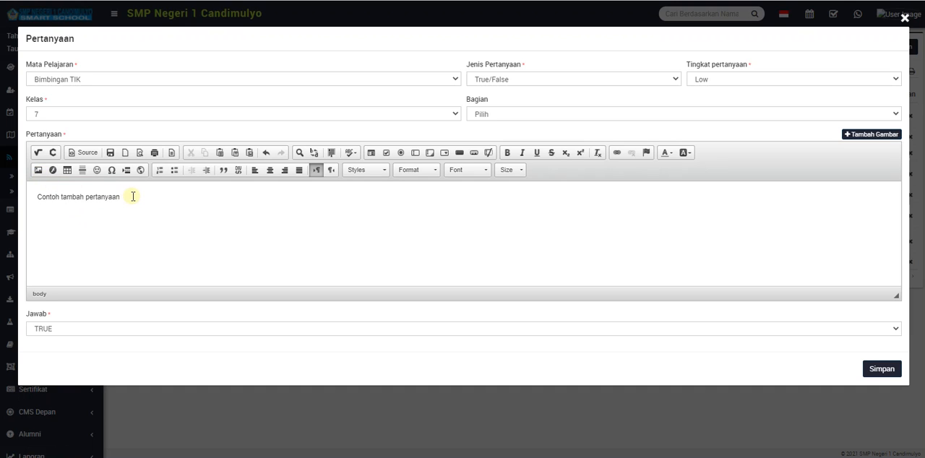
key(Return)
key(alt+Tab)
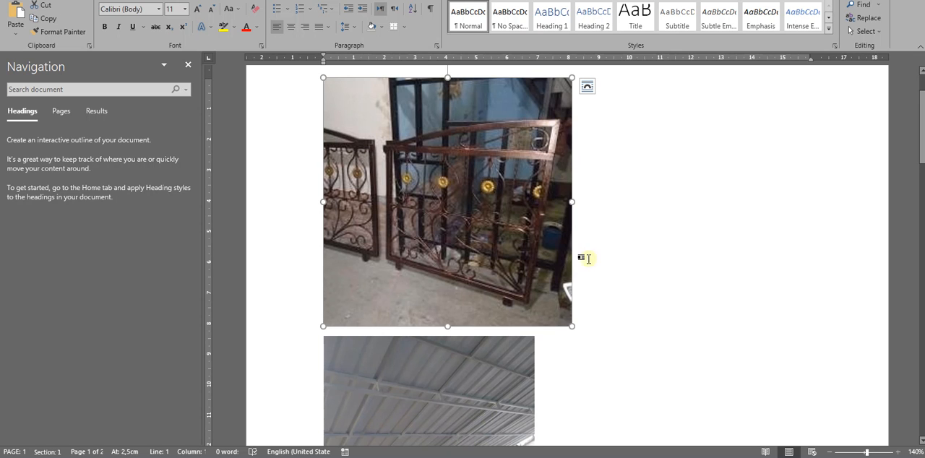
Shrink the gate picture in the Word document proportionally to about 7 cm wide and copy it.
click(634, 235)
scroll(505, 238, up, 2)
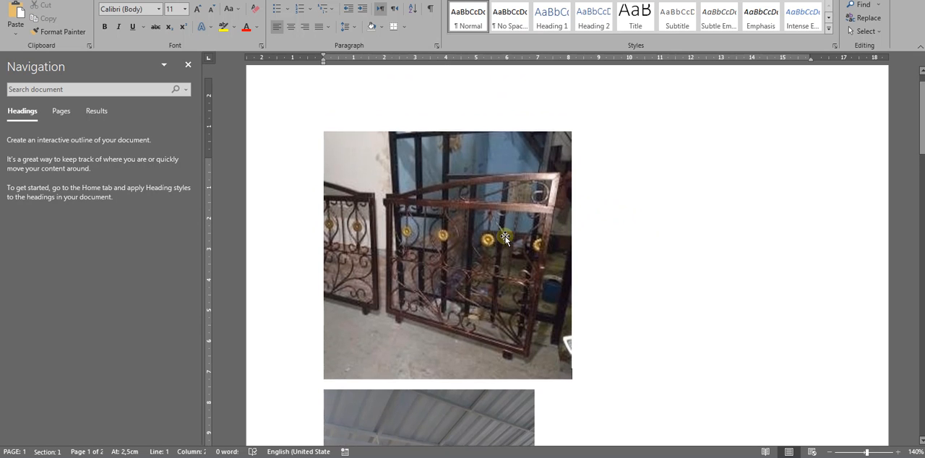
scroll(505, 238, down, 3)
scroll(504, 238, down, 2)
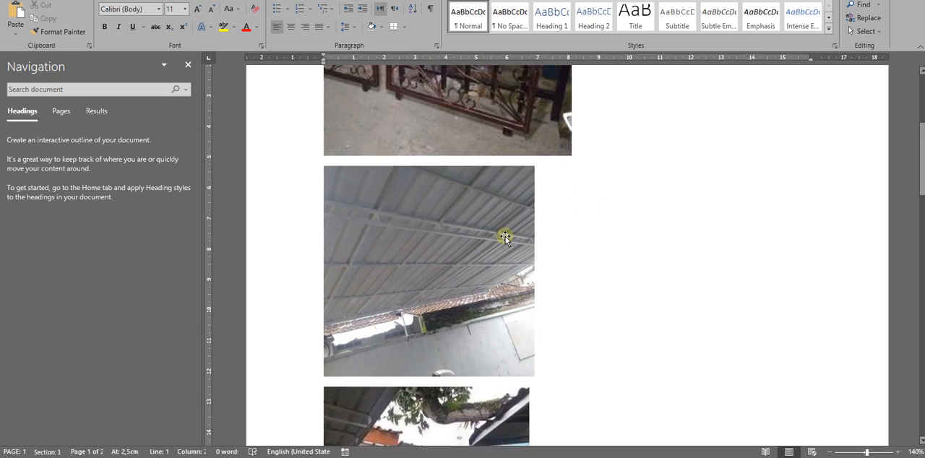
scroll(503, 238, up, 4)
click(547, 320)
drag(573, 332, 536, 279)
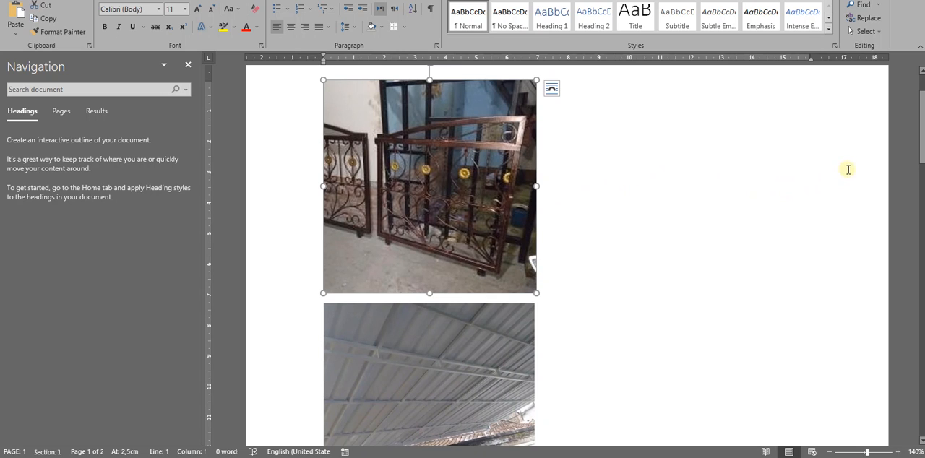
scroll(816, 194, up, 2)
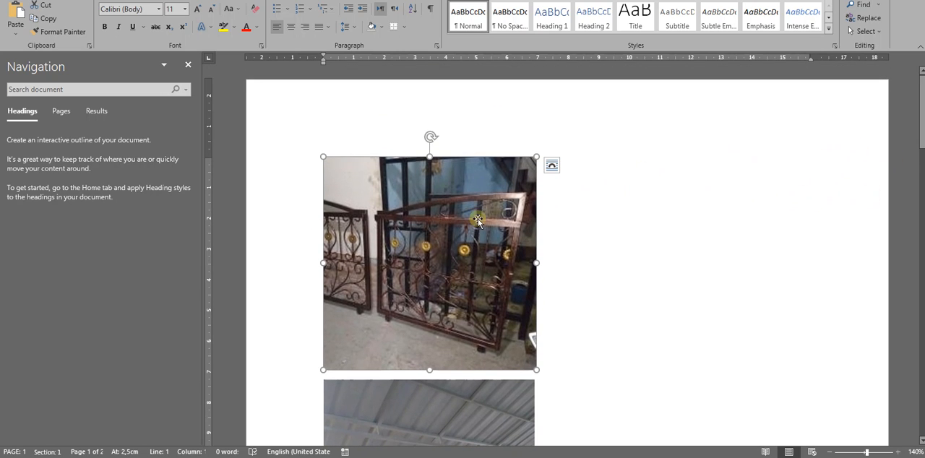
right_click(471, 238)
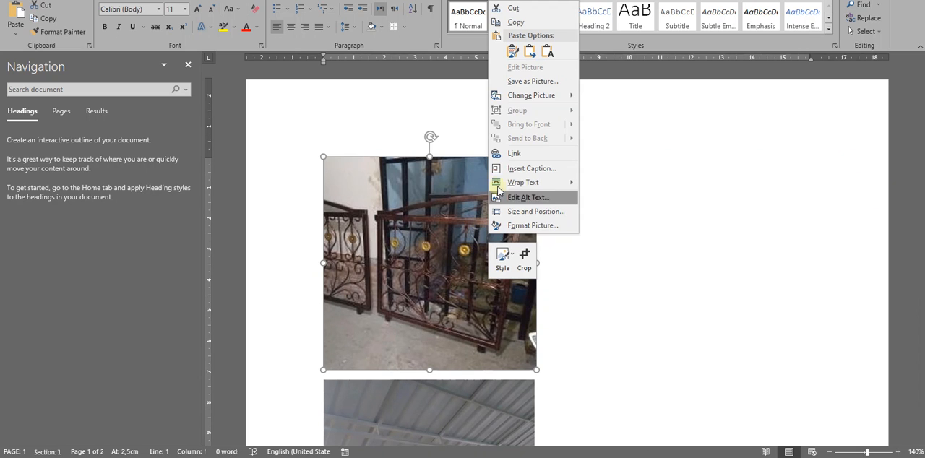
click(519, 23)
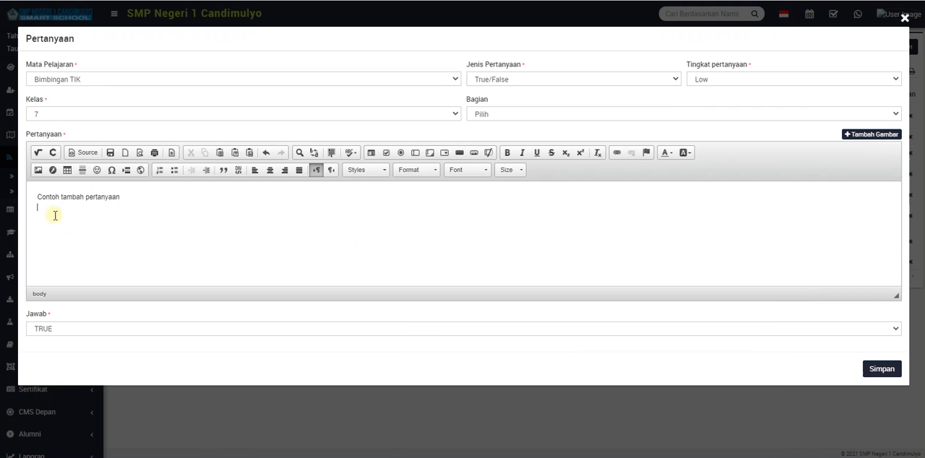
Paste the copied gate picture on the line below "Contoh tambah pertanyaan" and save the question.
right_click(54, 211)
click(60, 218)
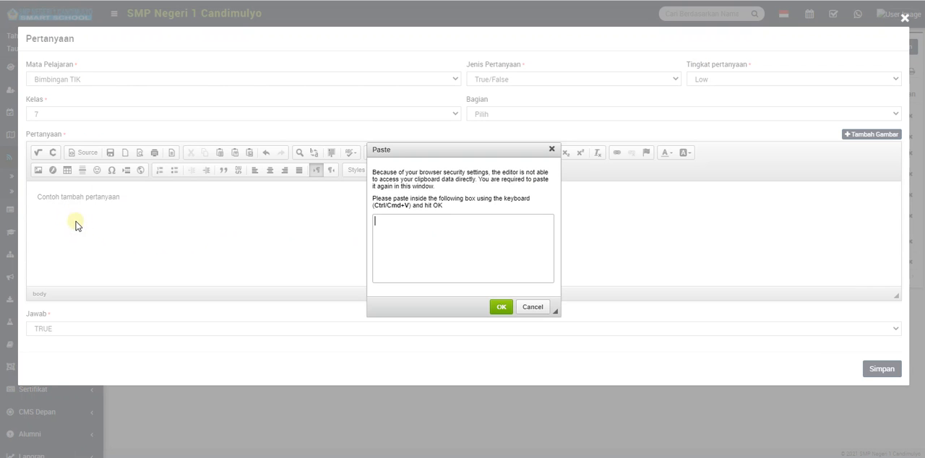
right_click(414, 230)
click(442, 293)
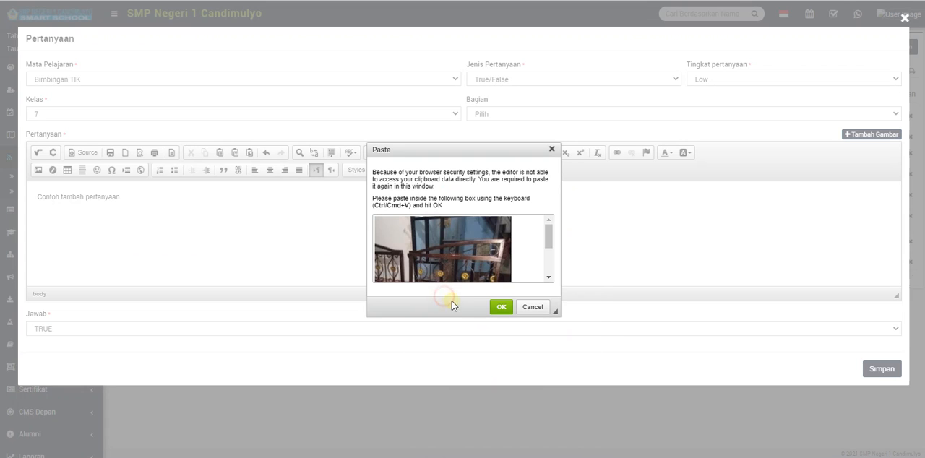
click(491, 307)
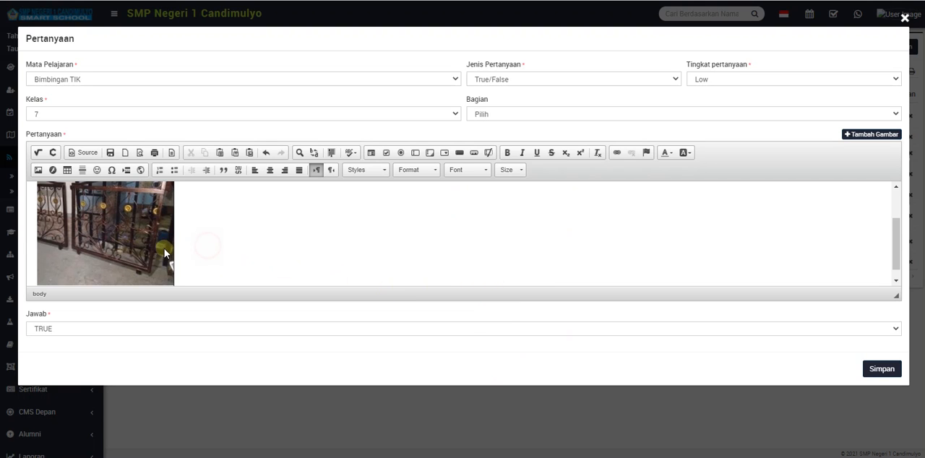
click(876, 370)
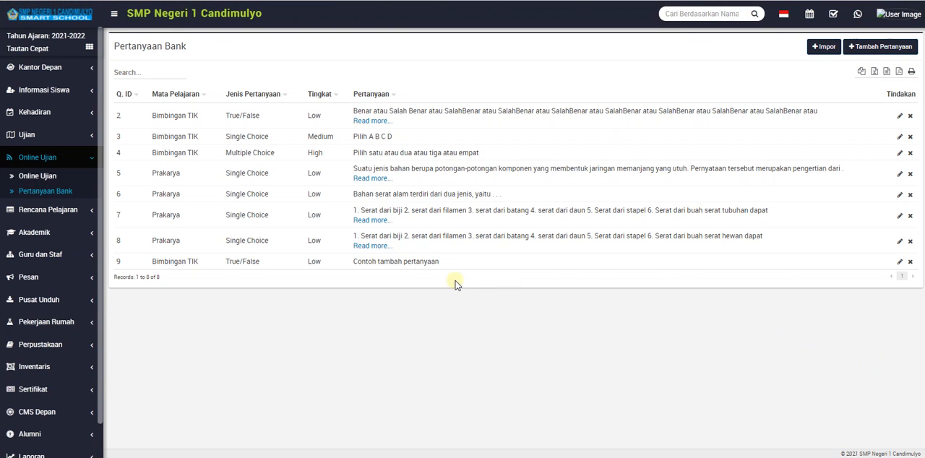
Reopen the "Contoh tambah pertanyaan" question, then shrink the gate picture in Word to about 5.65 cm wide and copy it.
click(900, 262)
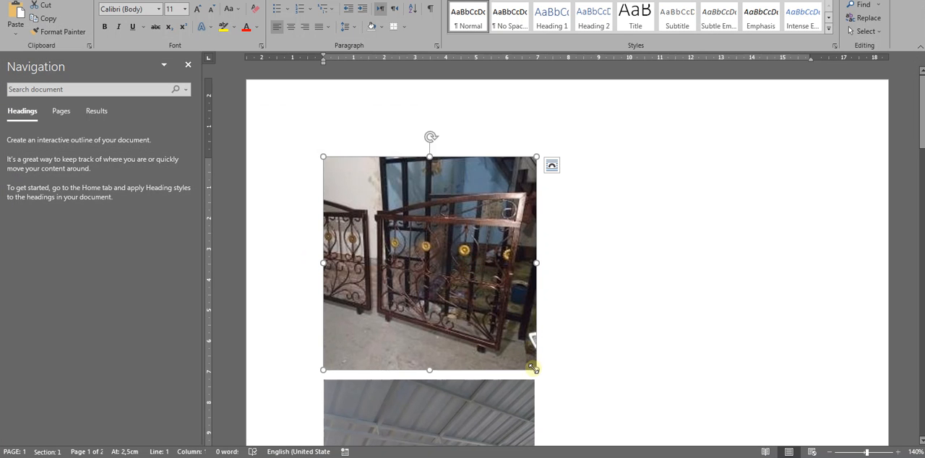
drag(535, 369, 496, 305)
right_click(440, 254)
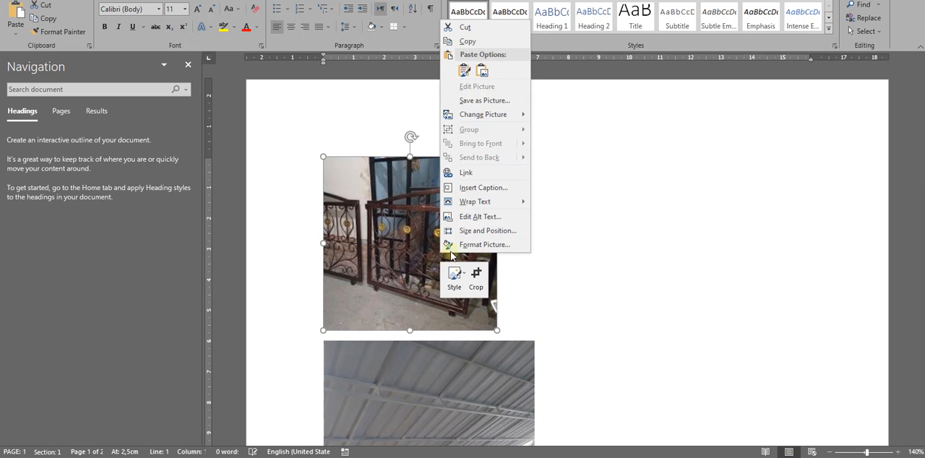
click(485, 43)
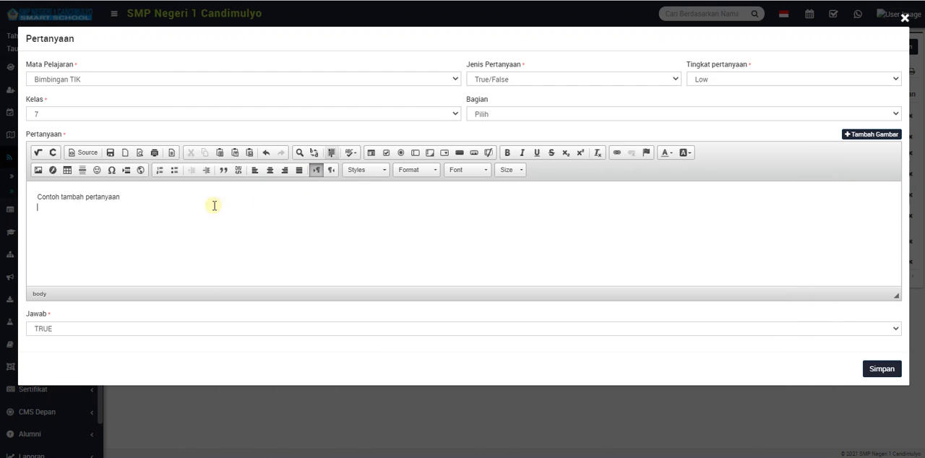
Paste the smaller gate picture beneath the "Contoh tambah pertanyaan" text and save the question again.
click(99, 226)
key(ctrl+v)
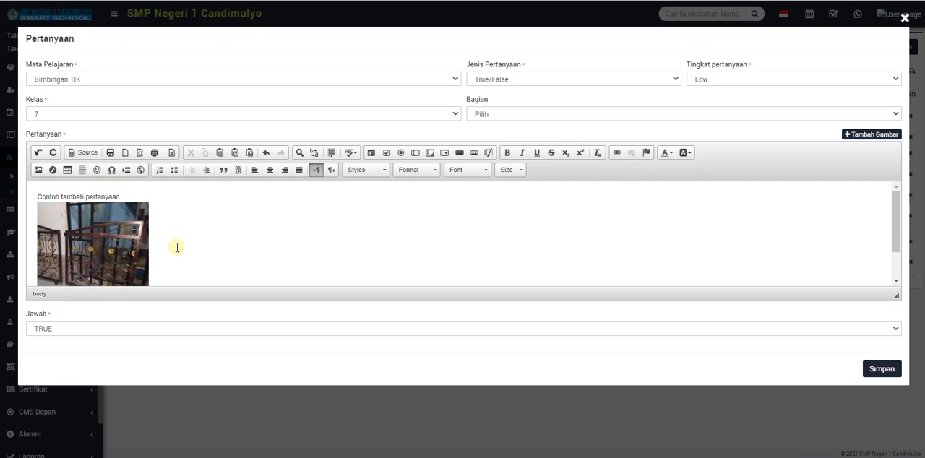
click(882, 370)
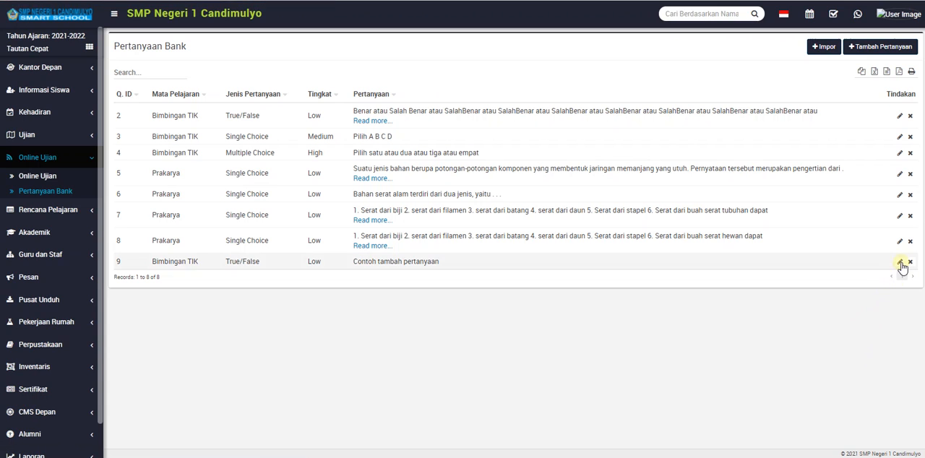
Open the last question for editing, switch to Word, and delete the blank lines between the projector picture and the gate picture.
click(900, 263)
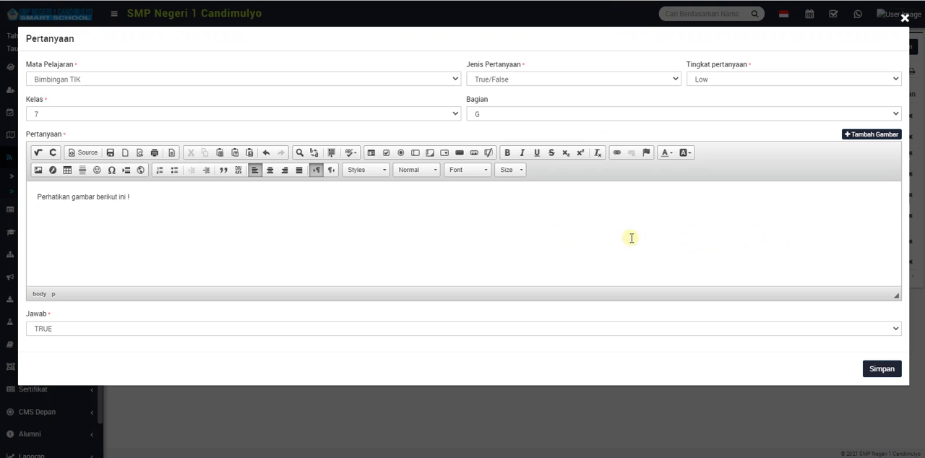
click(524, 457)
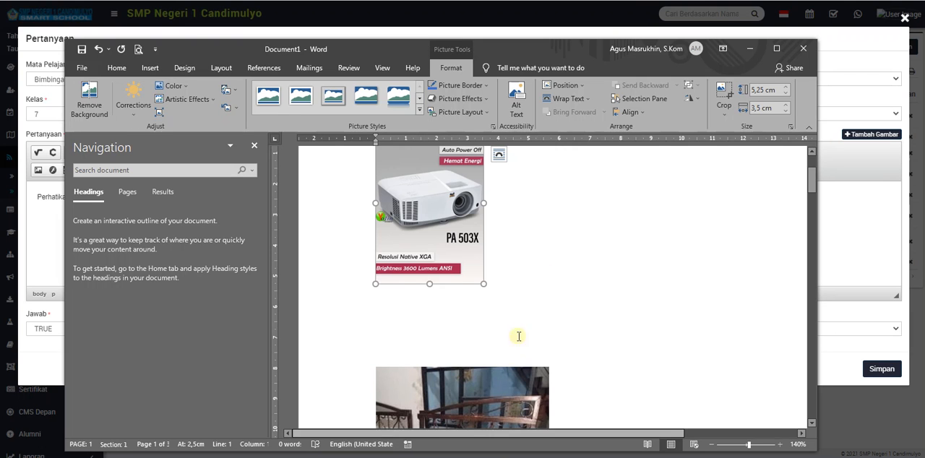
click(544, 280)
scroll(546, 281, down, 1)
scroll(546, 281, down, 1)
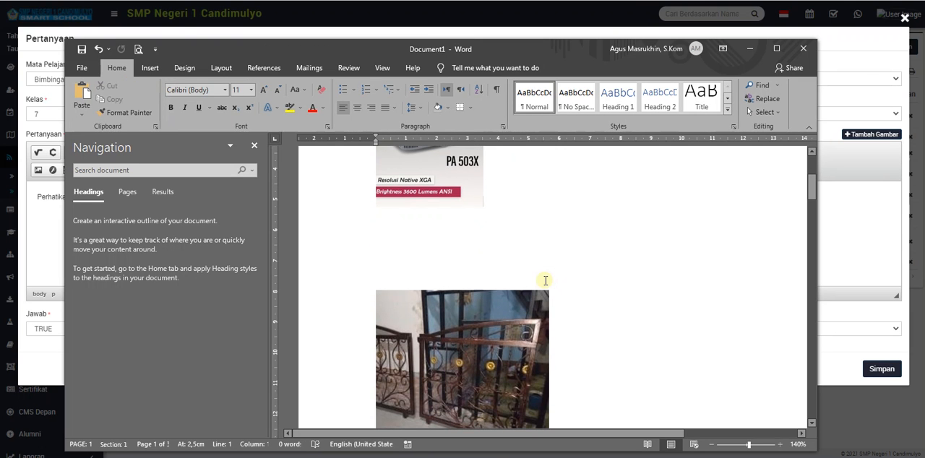
click(520, 312)
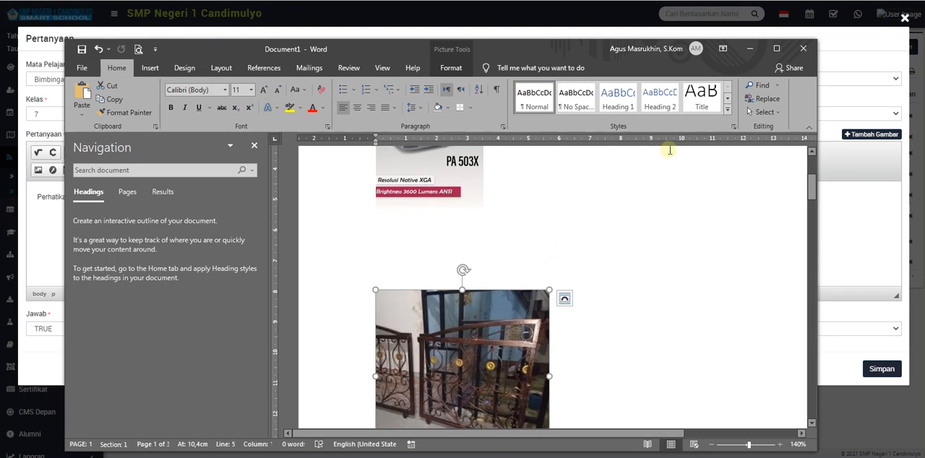
click(485, 254)
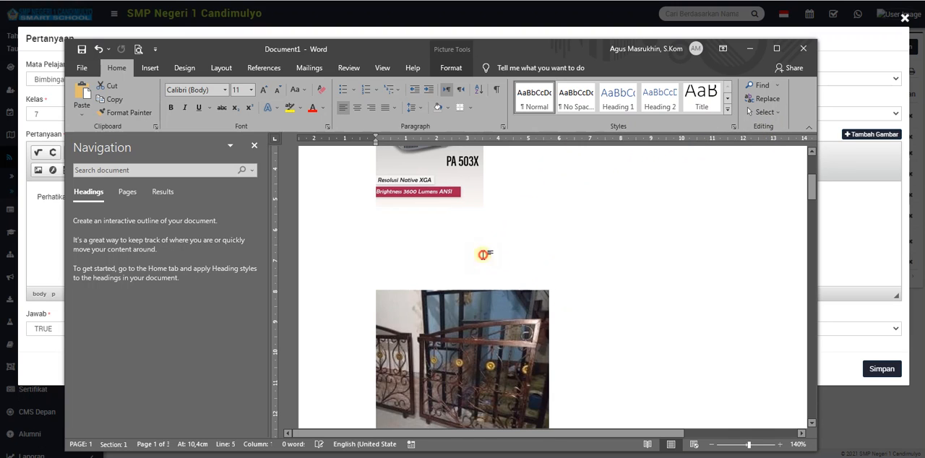
click(473, 314)
click(458, 240)
key(Delete)
key(Delete)
key(Delete)
key(Delete)
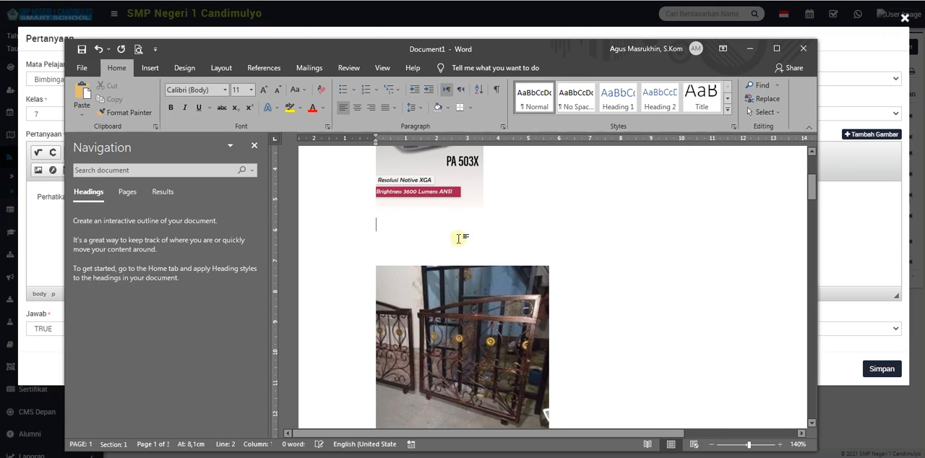
click(456, 235)
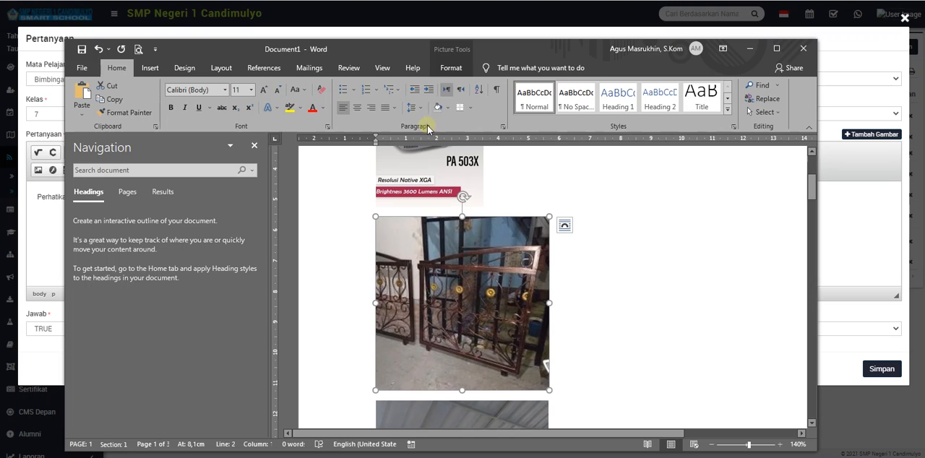
Resize the gate picture in Word to a width of 3.5 cm, keeping its proportions.
click(451, 67)
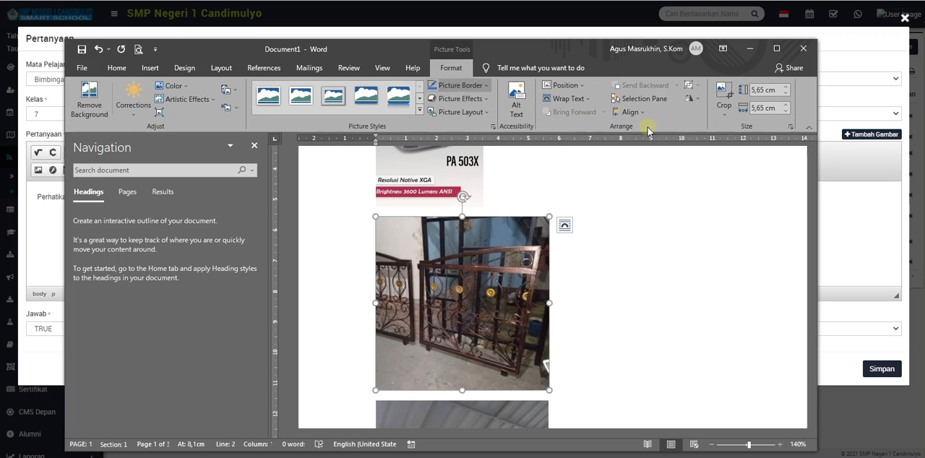
click(762, 107)
text(3,6)
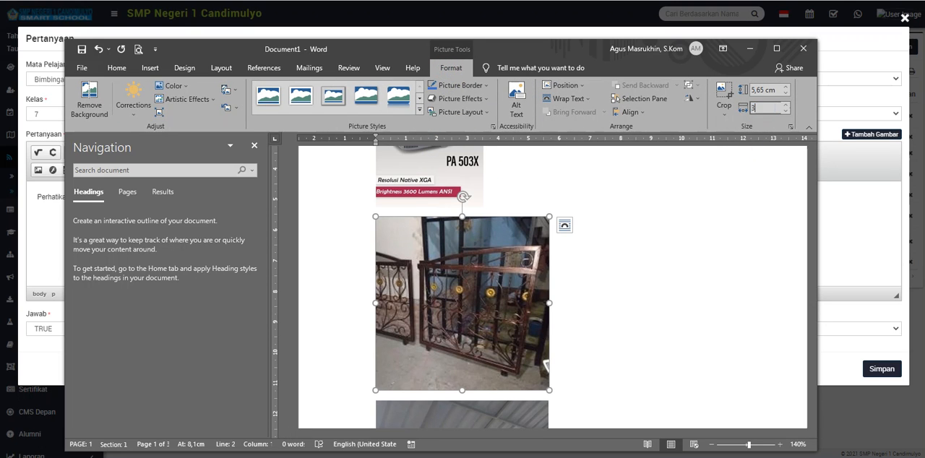
key(Return)
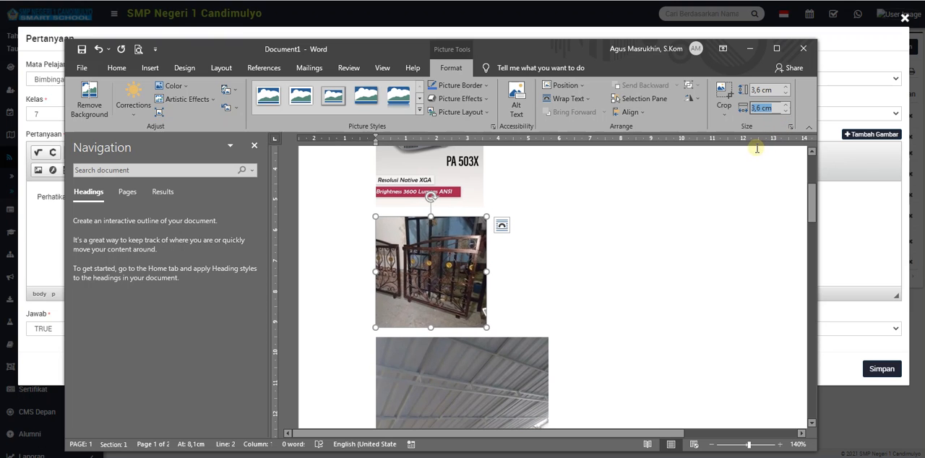
key(Down)
click(706, 175)
click(430, 265)
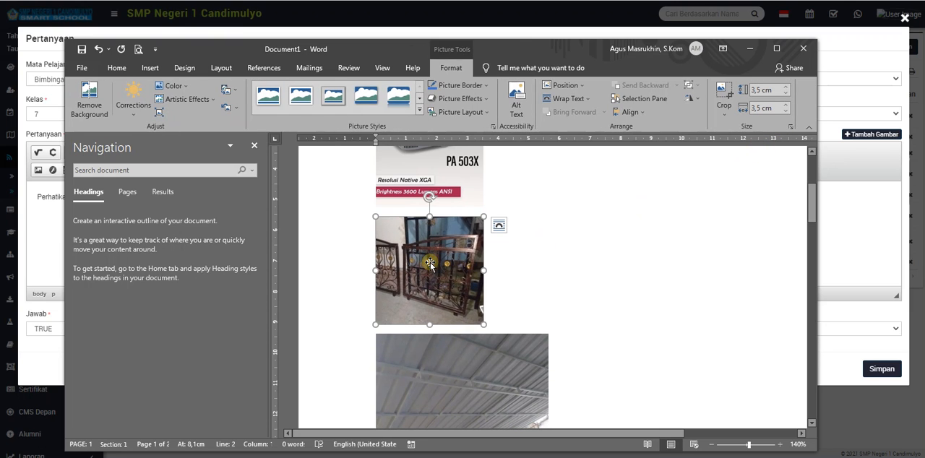
Copy the resized gate picture from Word and paste it beneath the "Perhatikan gambar berikut ini !" question text.
right_click(430, 264)
click(452, 46)
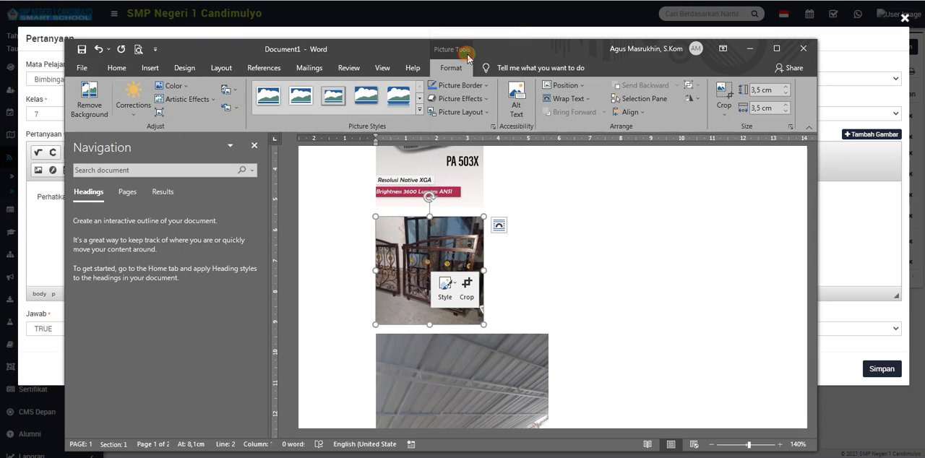
click(833, 215)
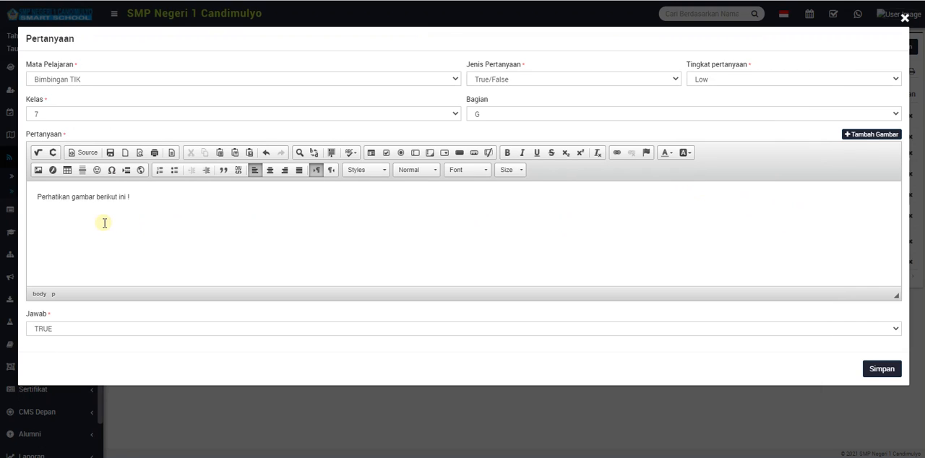
key(ctrl+v)
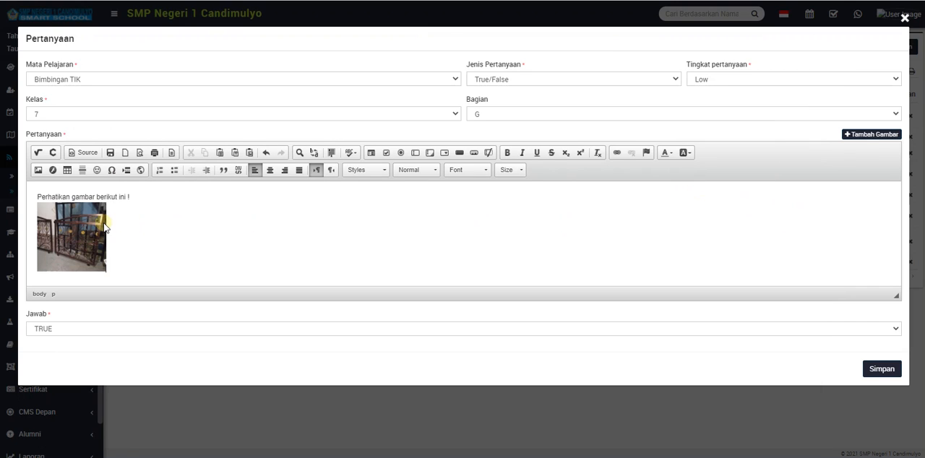
Save the question with its picture, reopen it for editing and remove the gate picture from the question text.
click(871, 370)
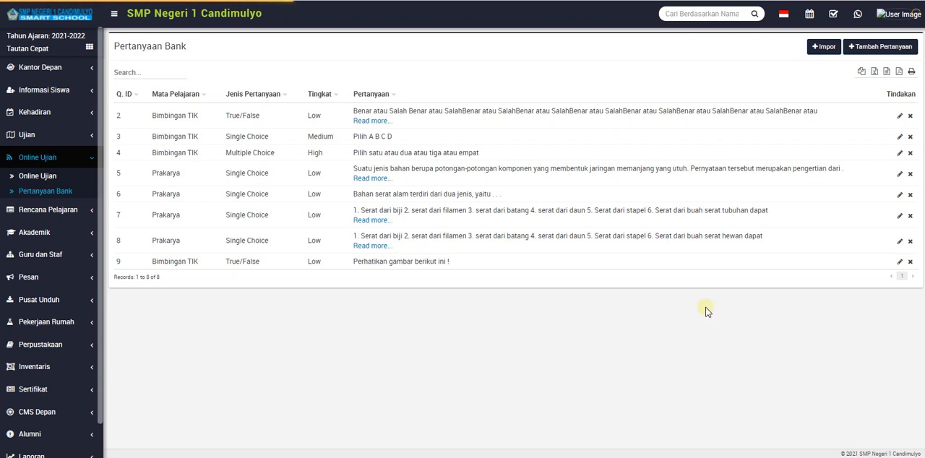
click(899, 261)
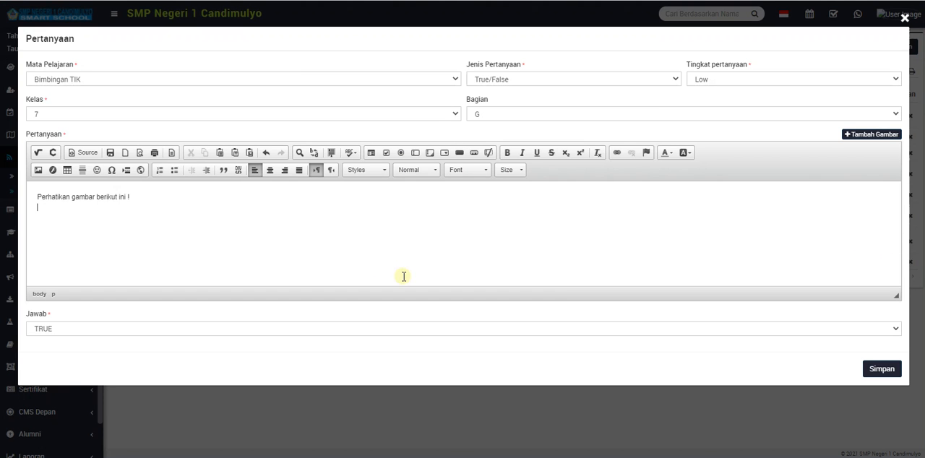
Switch to Word and reduce the gate picture to 3 cm high and 3 cm wide.
key(alt+Tab)
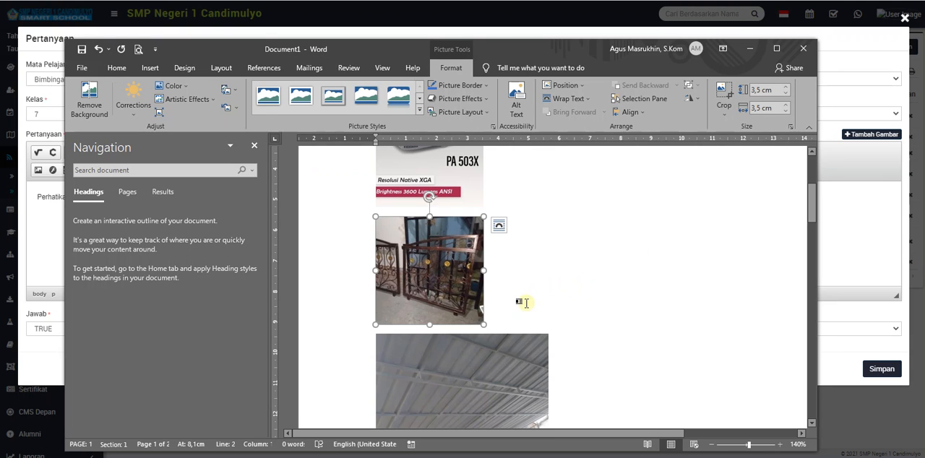
click(784, 111)
click(784, 111)
click(785, 111)
click(784, 112)
click(785, 112)
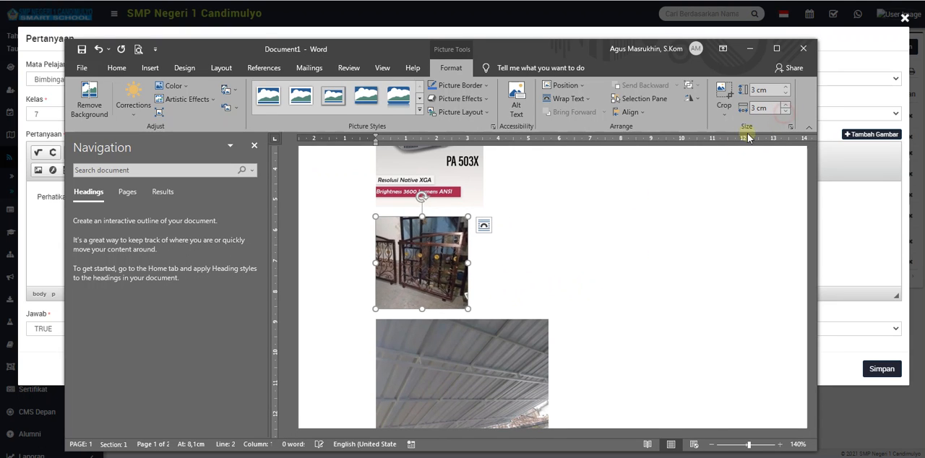
Copy the reduced gate picture beneath the "Perhatikan gambar berikut ini !" question text, save the question and reopen it to check the picture.
right_click(430, 254)
click(451, 44)
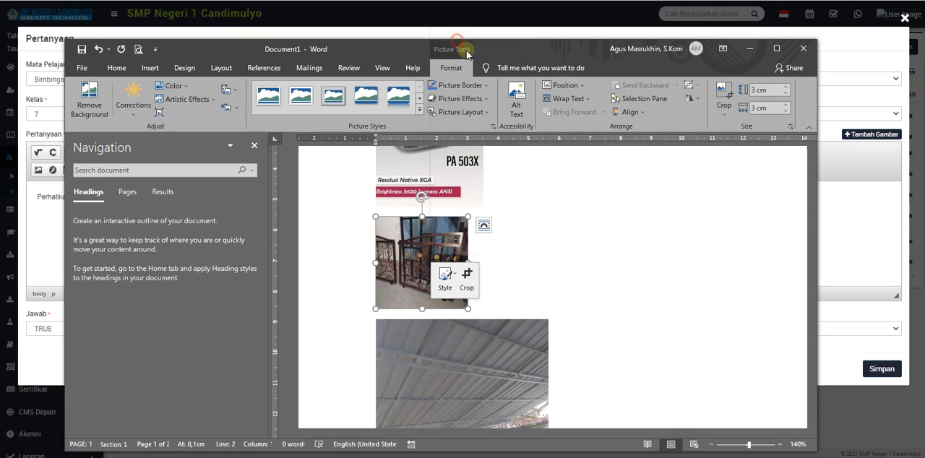
click(842, 278)
key(ctrl+v)
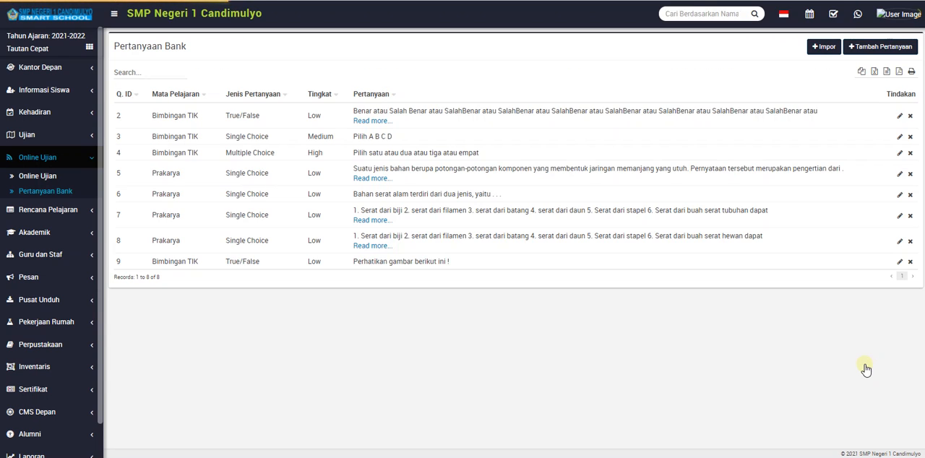
click(900, 266)
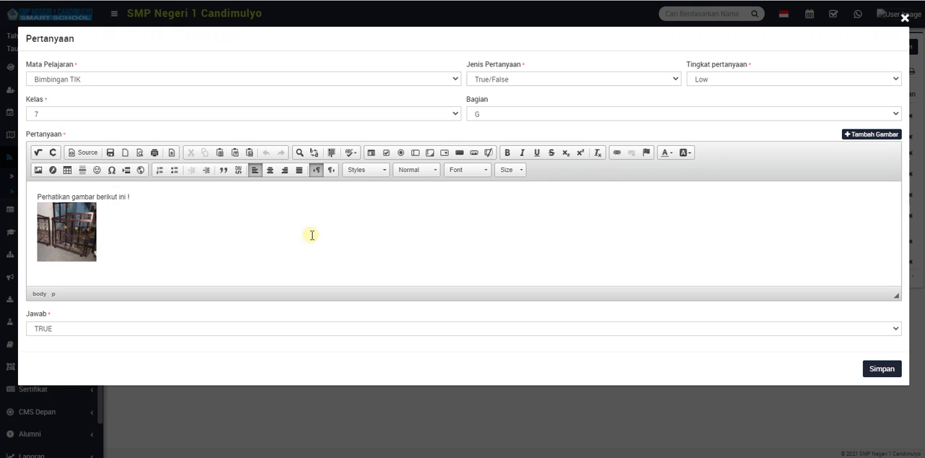
click(904, 17)
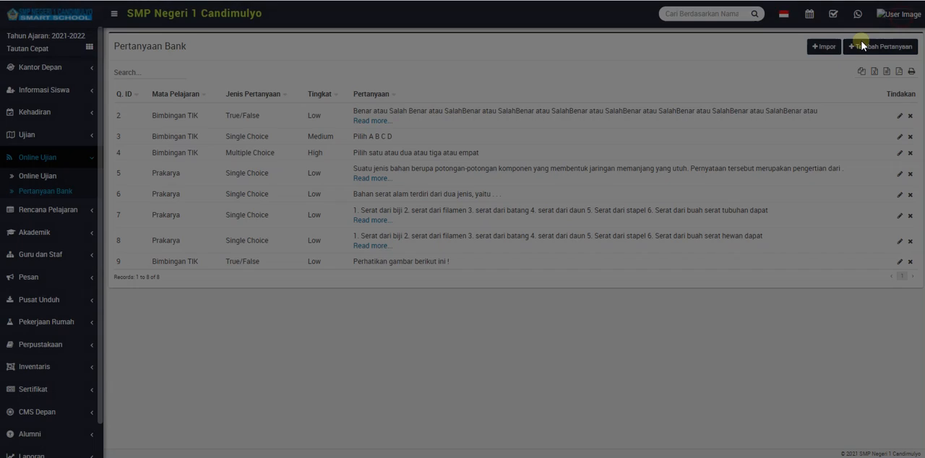
Start a new exam in the Online Ujian list and give it the title "Tes 1 BTIK".
click(46, 177)
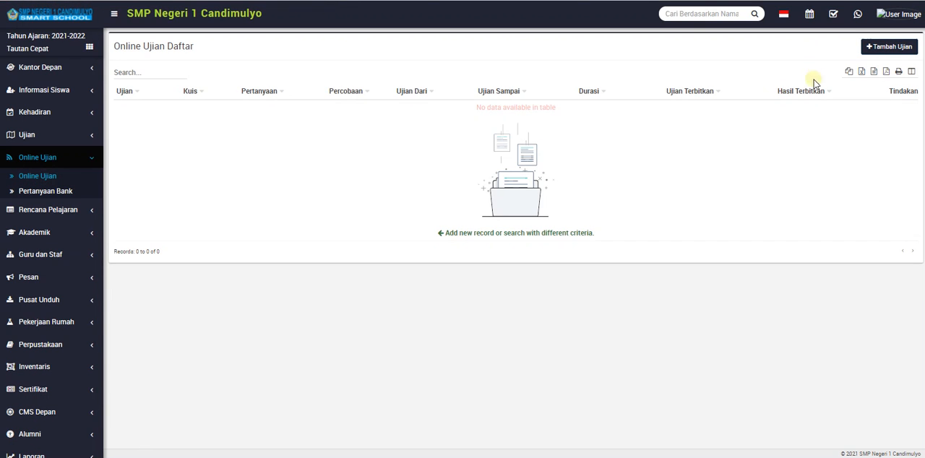
click(878, 47)
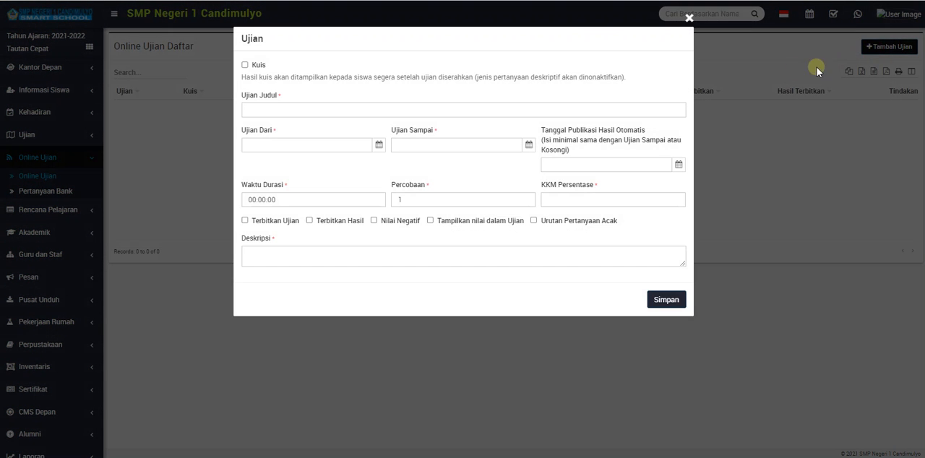
click(538, 110)
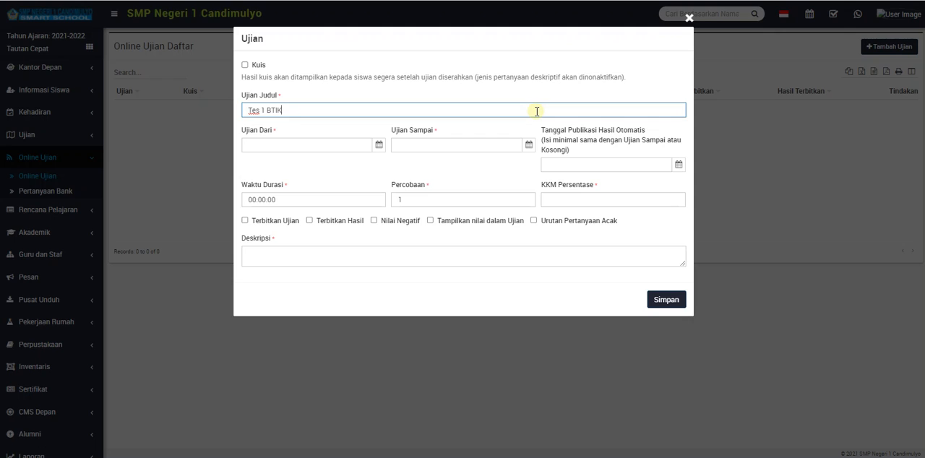
click(319, 145)
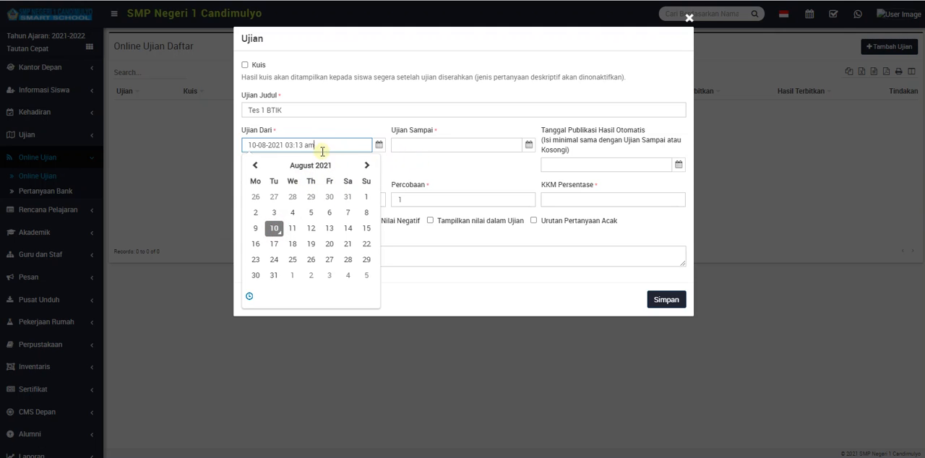
click(366, 165)
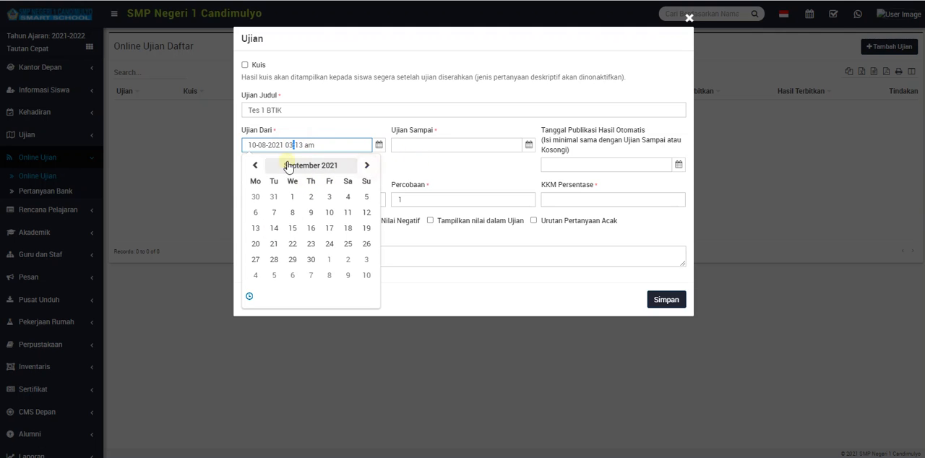
click(255, 166)
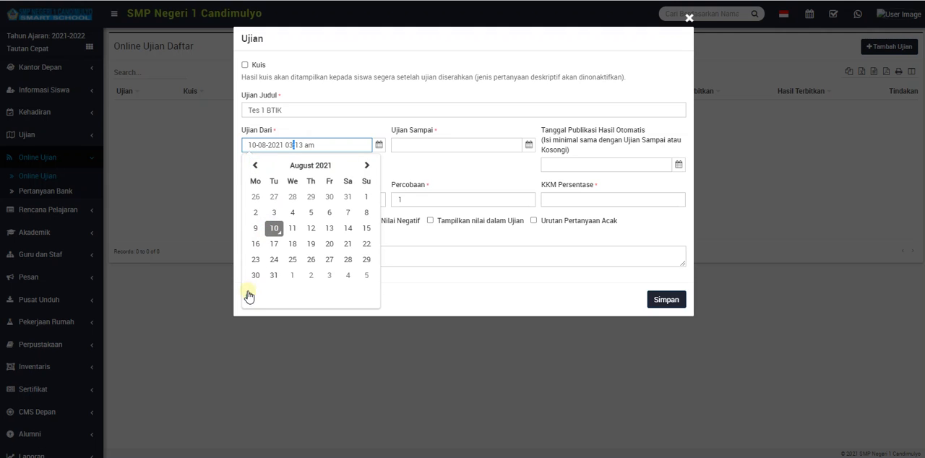
click(248, 297)
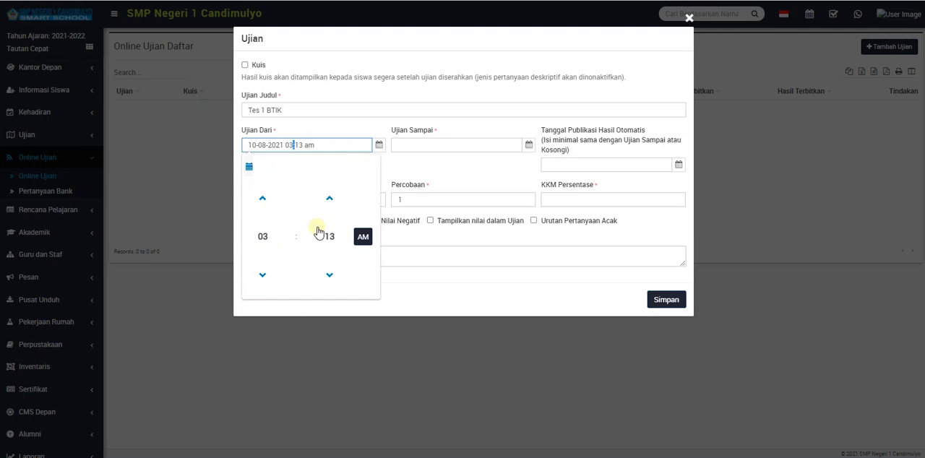
click(414, 145)
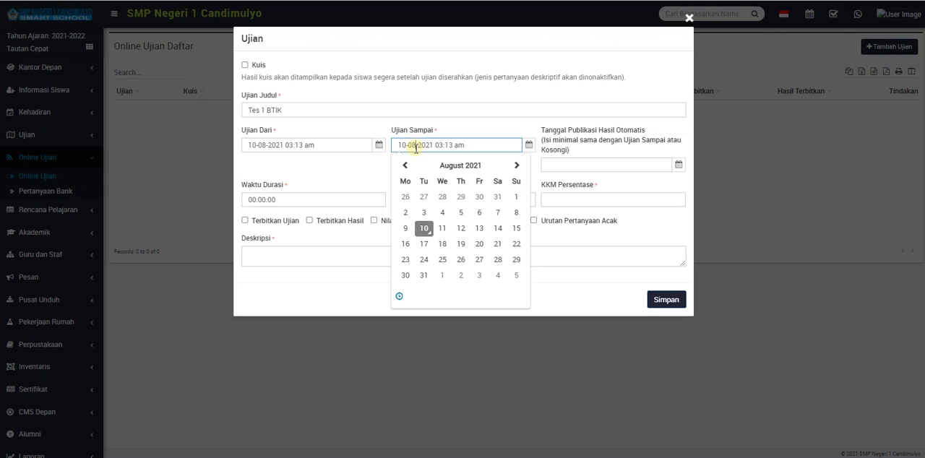
click(459, 229)
click(510, 117)
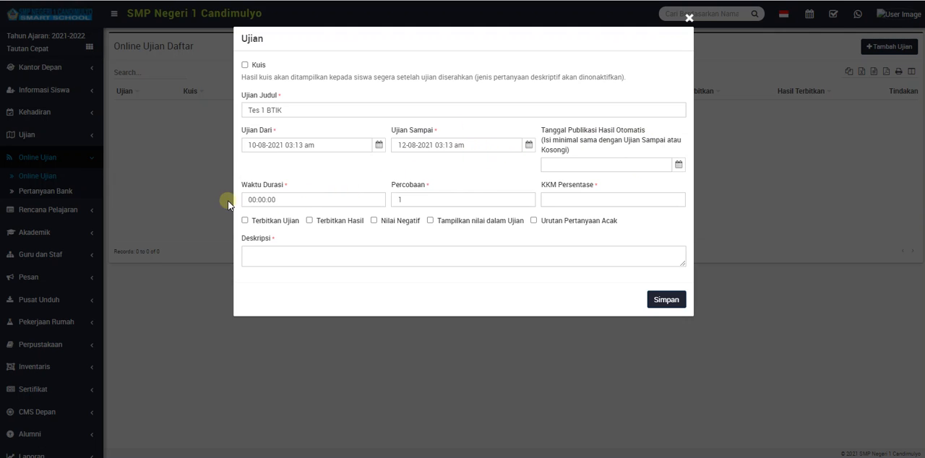
Set the exam's Waktu Durasi to 00:05:00.
click(262, 200)
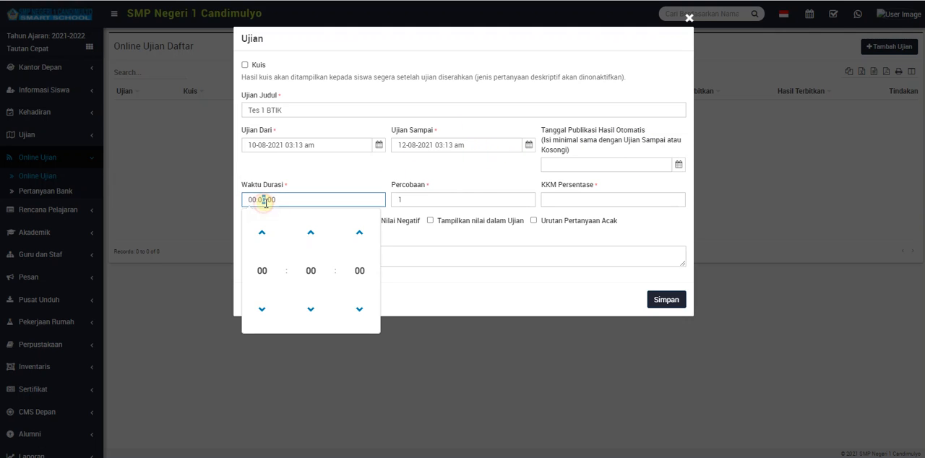
click(310, 271)
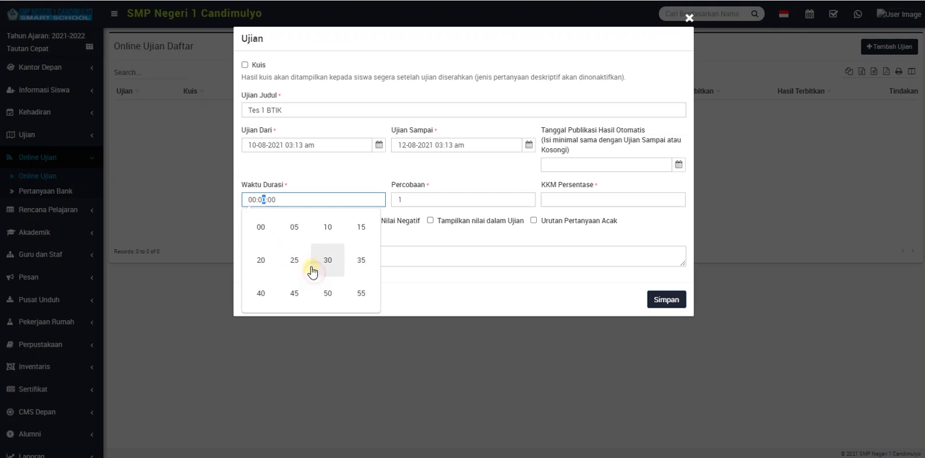
click(252, 200)
click(272, 200)
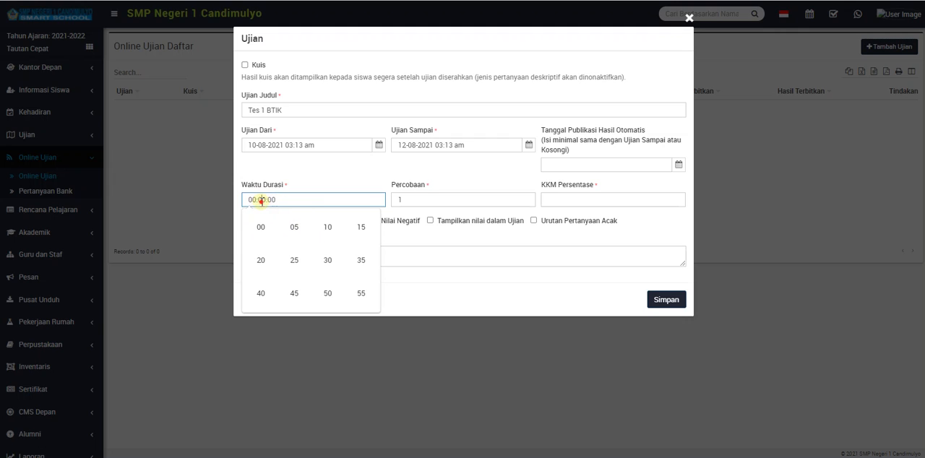
click(297, 228)
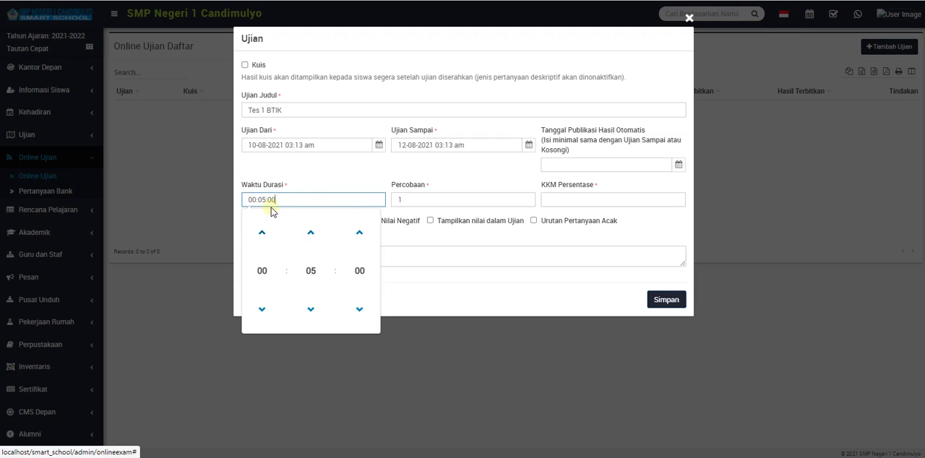
click(322, 181)
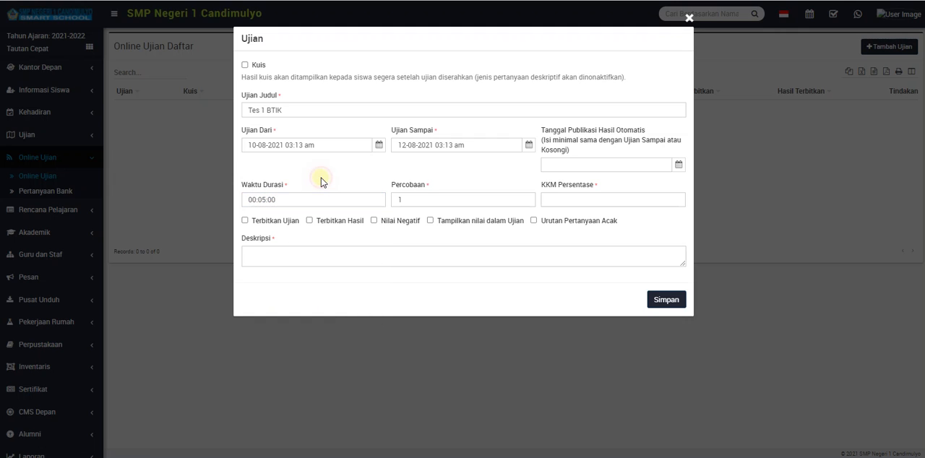
Set KKM Persentase to 75, enable Terbitkan Ujian and enter "Tes UH 1 BTIK" as the description.
click(573, 199)
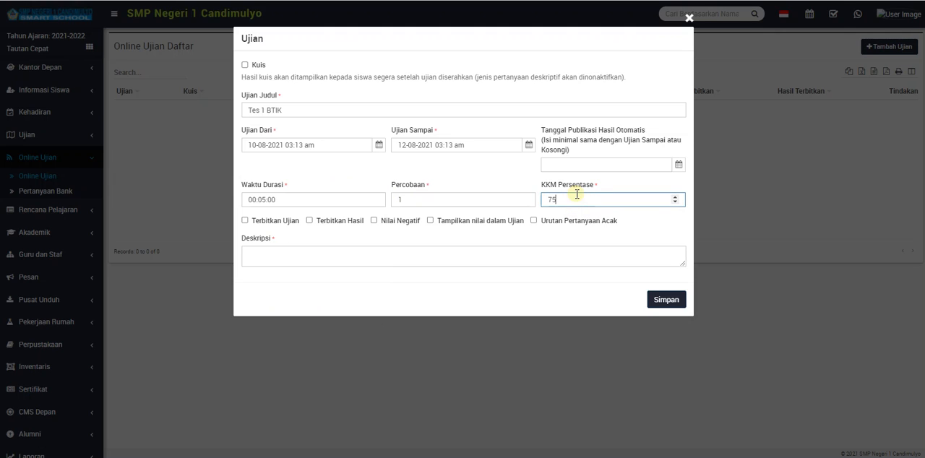
click(246, 222)
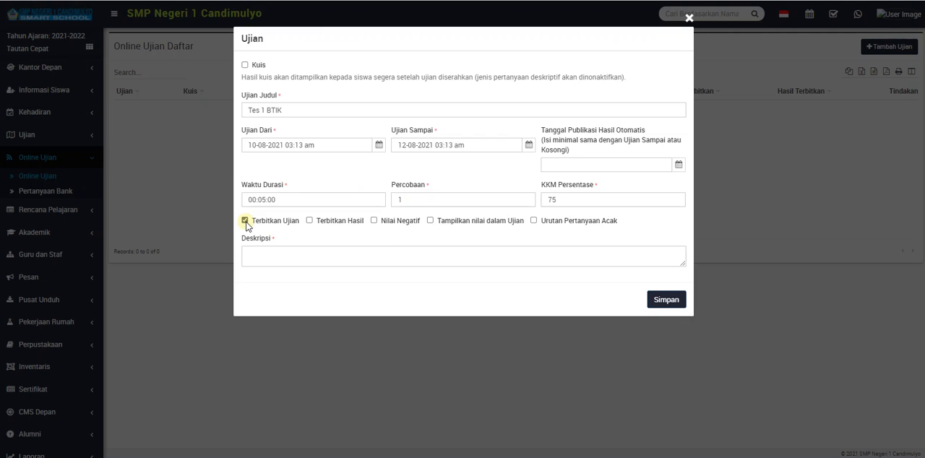
click(276, 249)
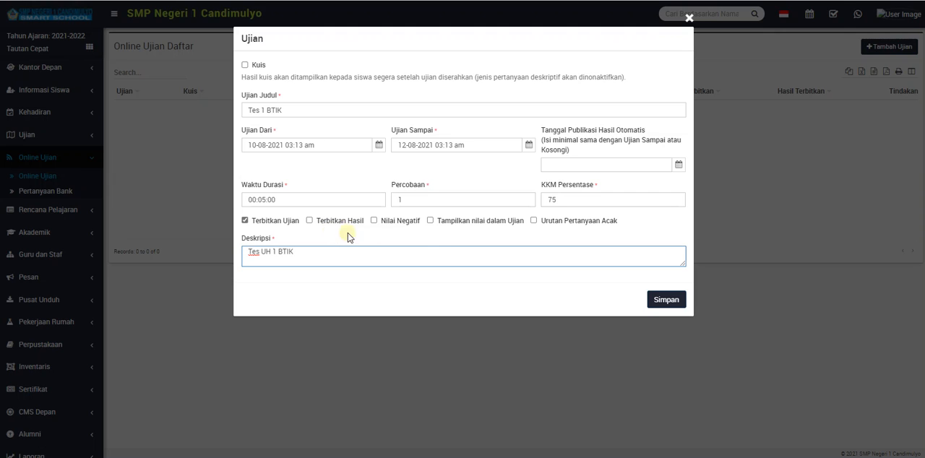
Turn the "Tampilkan nilai dalam Ujian" option on and off again, and save the new exam.
click(431, 222)
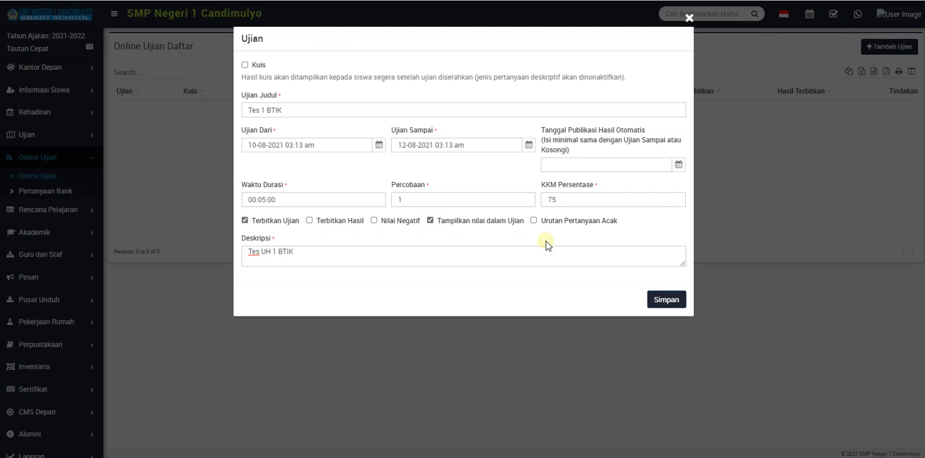
click(443, 221)
click(649, 297)
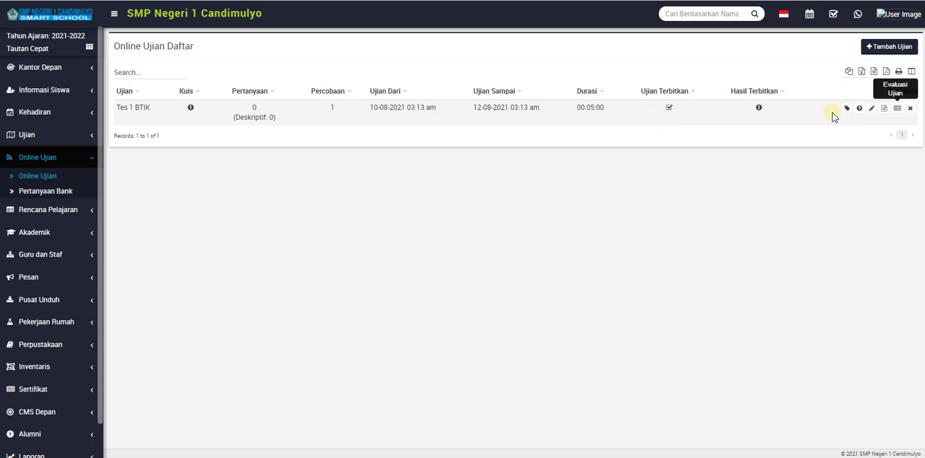
Examine the edit form, question list and evaluation page of the Tes 1 BTIK exam, and return to the exam list.
click(871, 110)
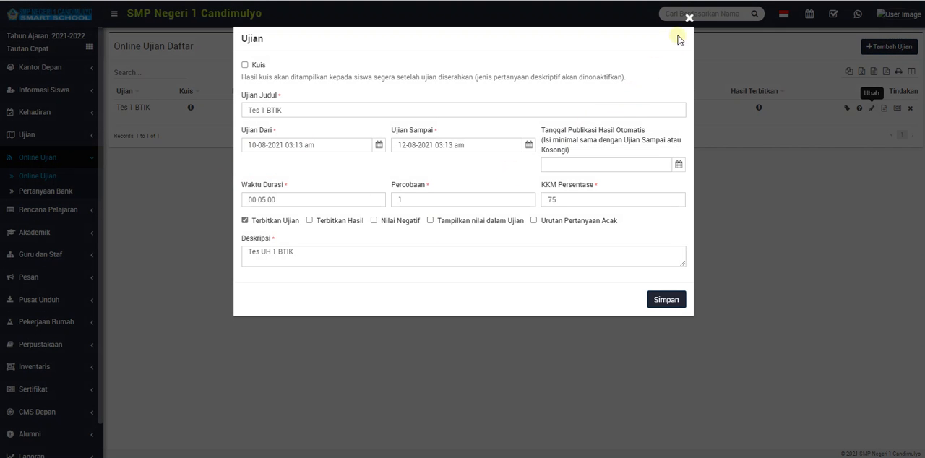
click(686, 22)
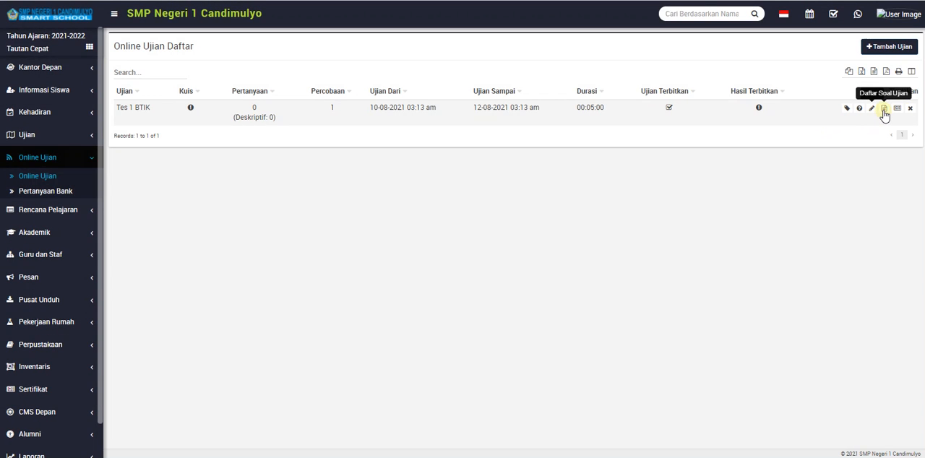
click(883, 110)
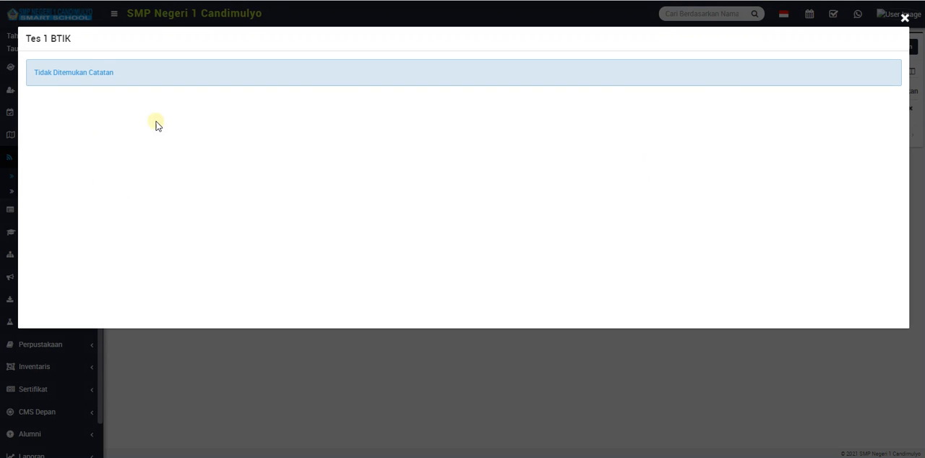
click(904, 18)
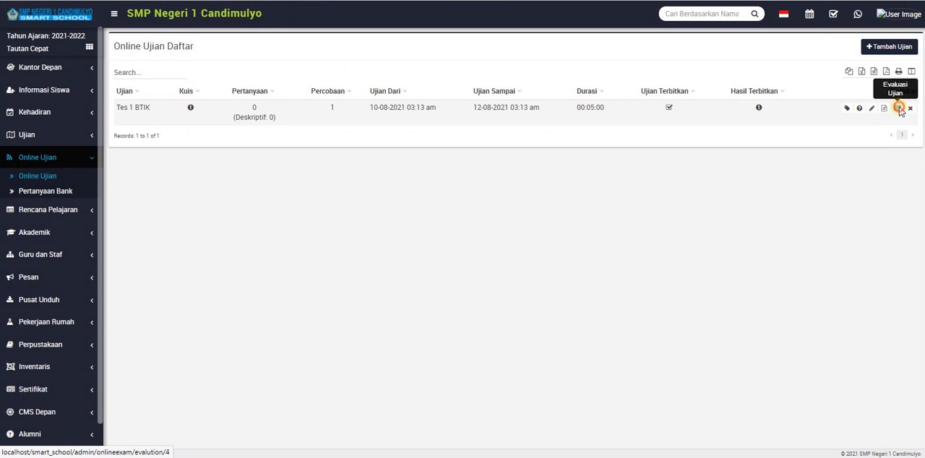
click(898, 108)
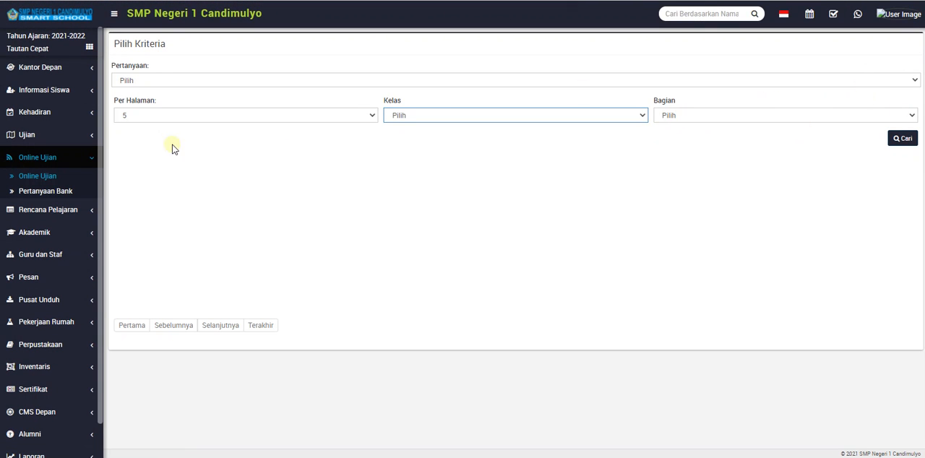
click(43, 176)
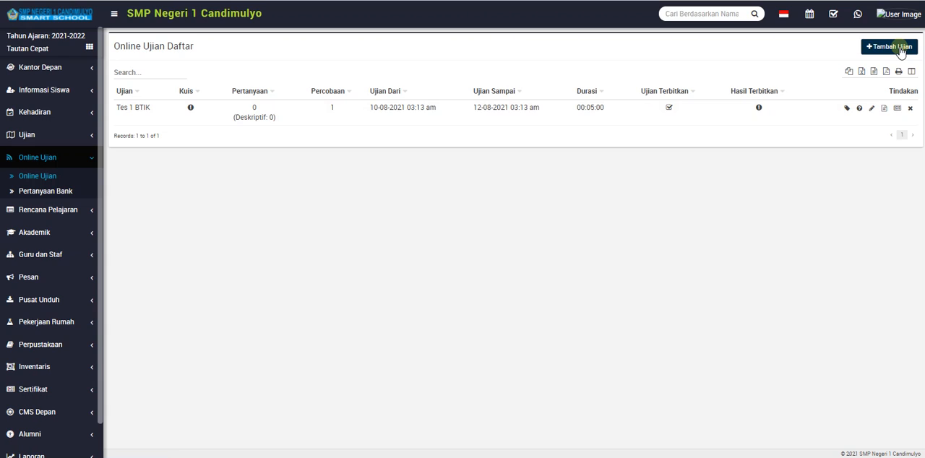
Assign the Tes 1 BTIK exam to the sample student in class 7, section G, and save the assignment.
click(847, 109)
click(347, 82)
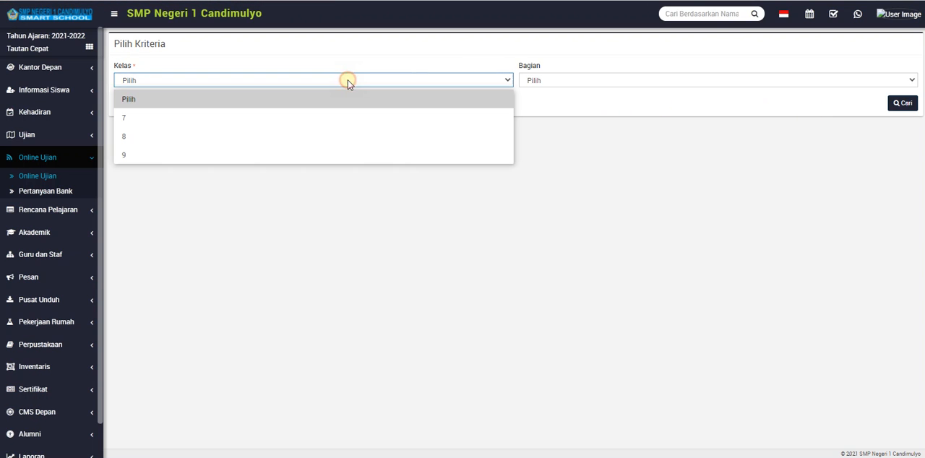
click(329, 118)
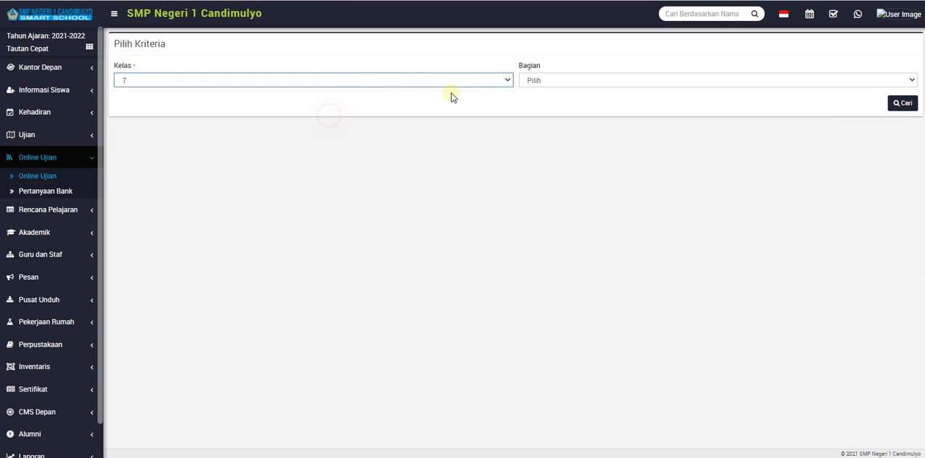
click(536, 81)
click(530, 229)
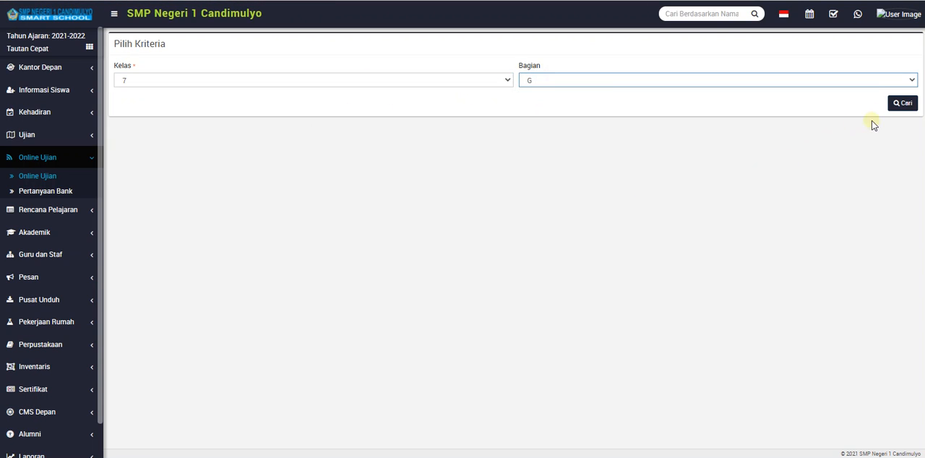
click(902, 105)
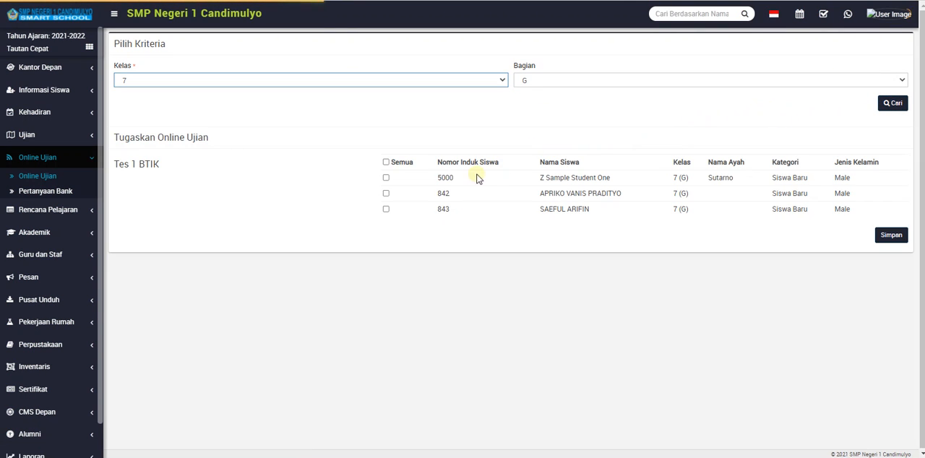
click(386, 178)
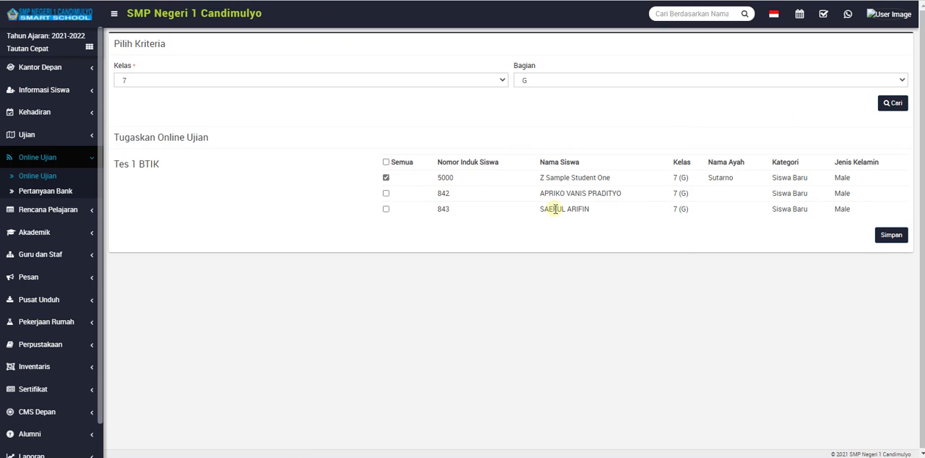
click(891, 235)
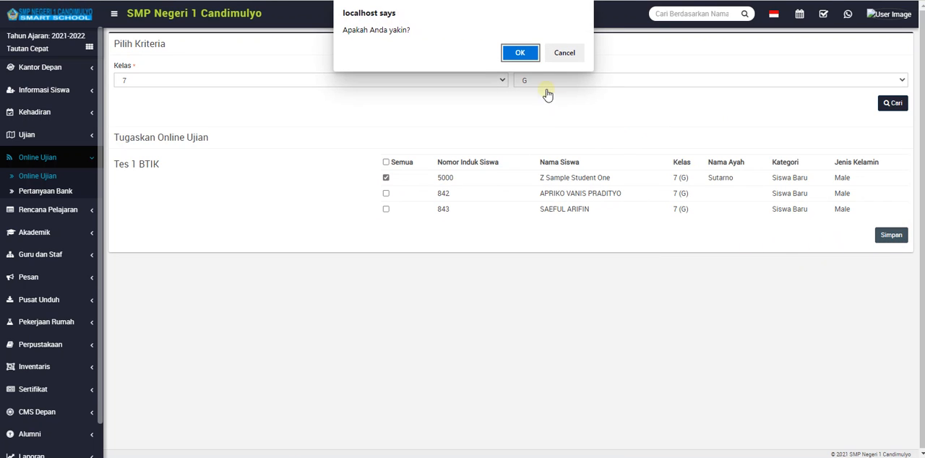
click(520, 54)
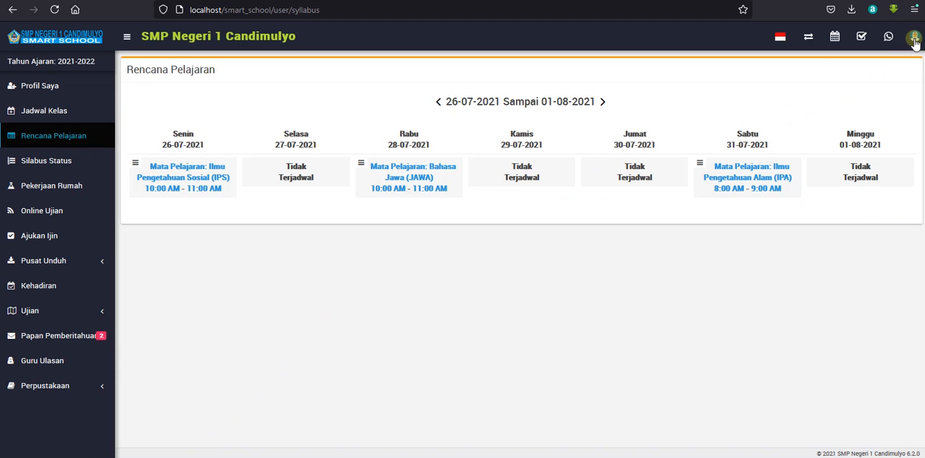
Switch to the student portal in the other browser, log out, and log in with the sample student's saved username and password, choosing class 7 (G).
click(914, 37)
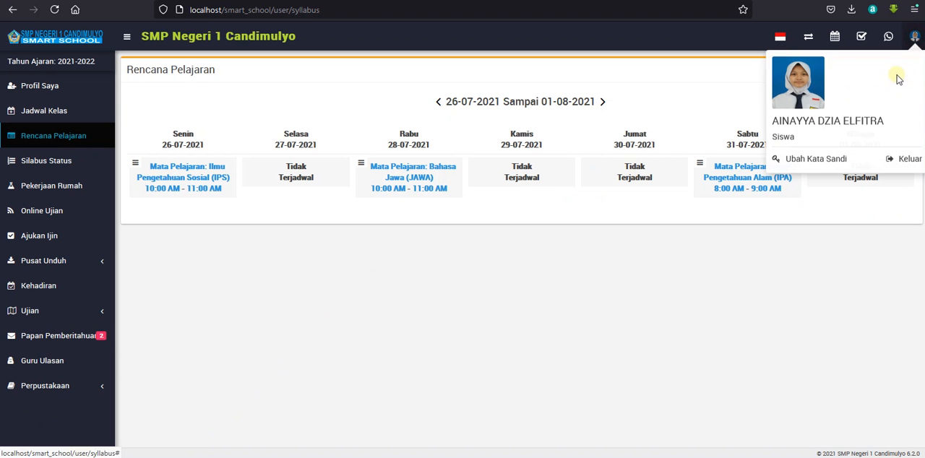
click(899, 158)
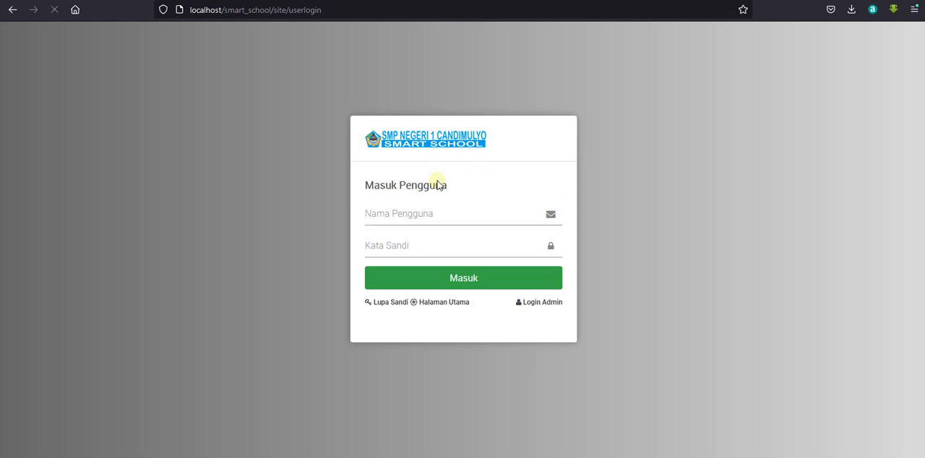
click(407, 213)
click(405, 232)
click(417, 274)
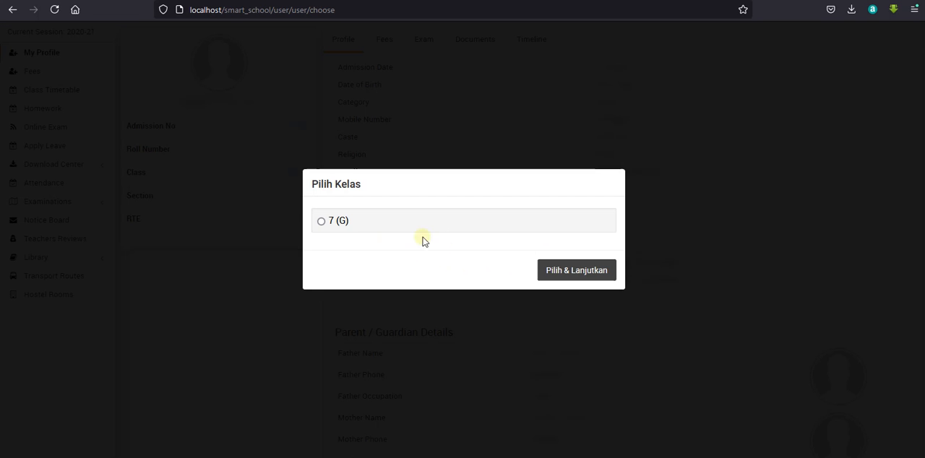
click(345, 221)
click(547, 269)
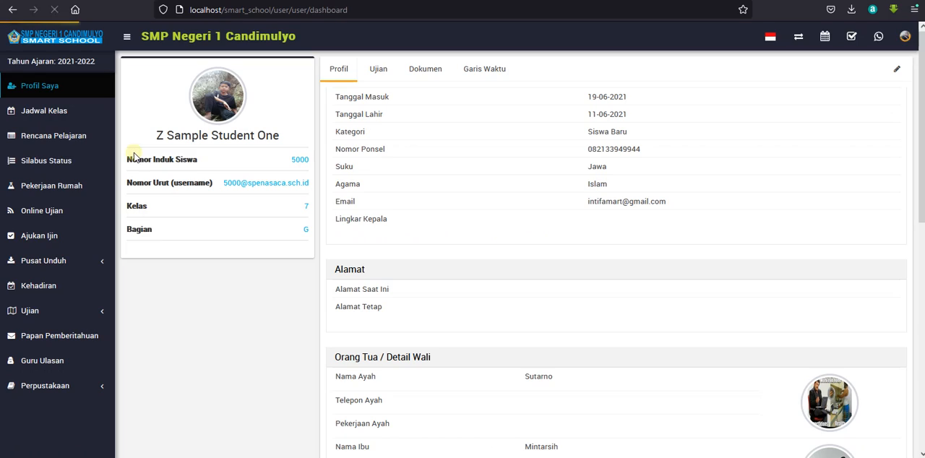
Open the Tes 1 BTIK online exam as the student, start it, and close the exam window.
click(58, 210)
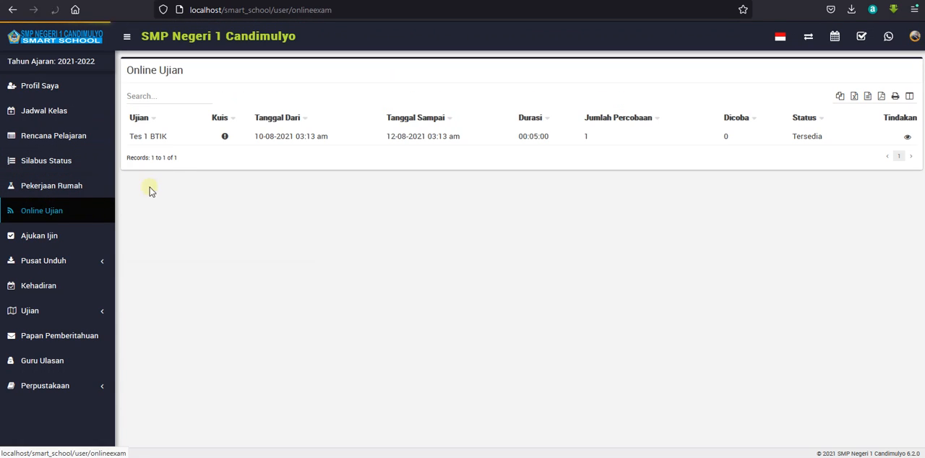
click(907, 137)
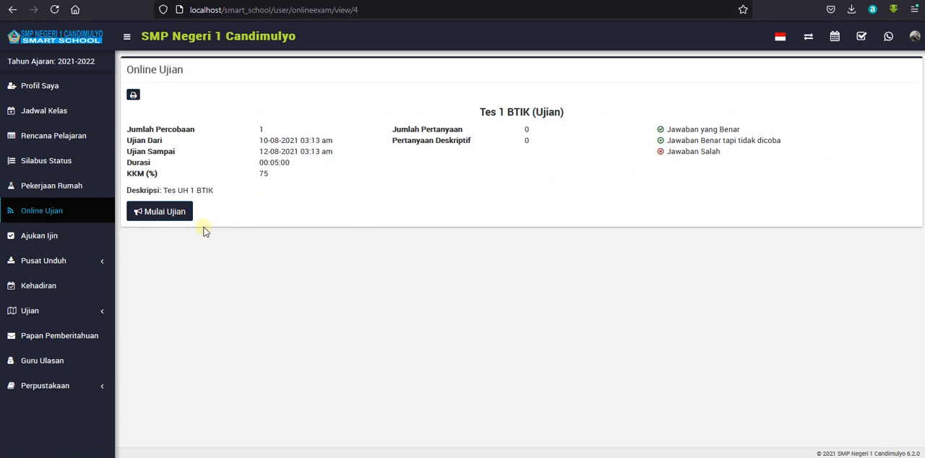
click(181, 211)
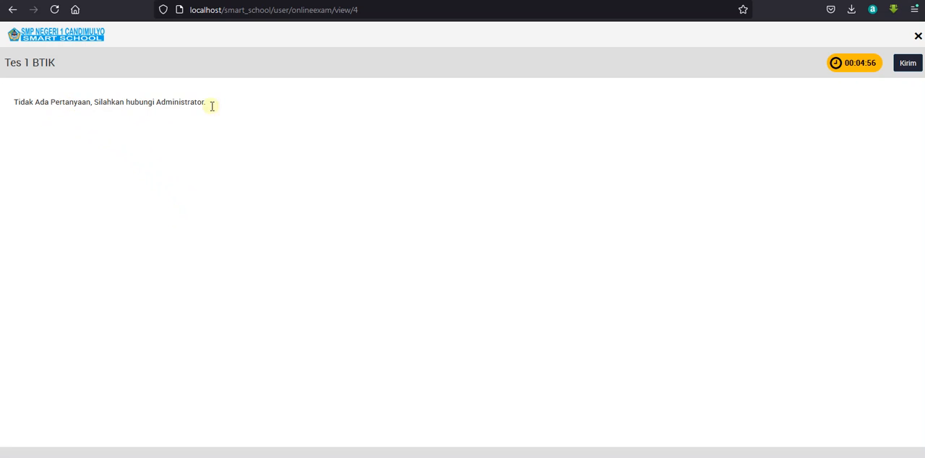
click(916, 36)
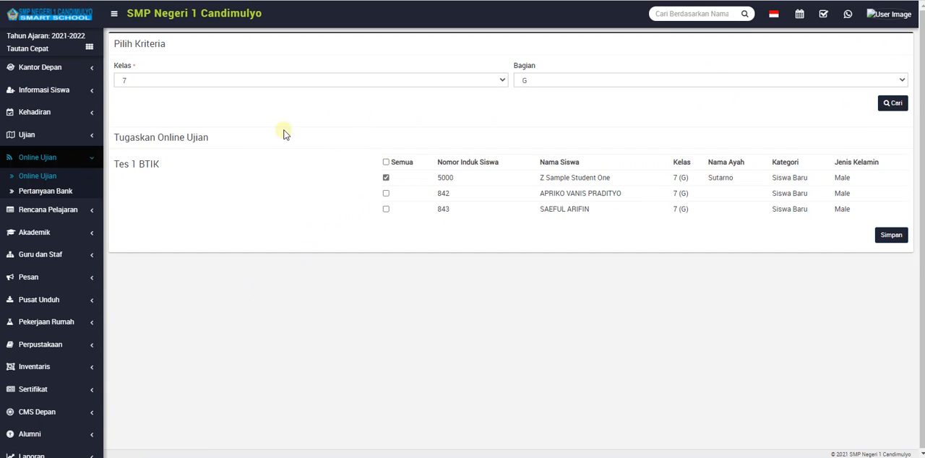
Back in the admin site, filter the questions offered for Tes 1 BTIK by subject Bimbingan TIK and class 7.
click(52, 177)
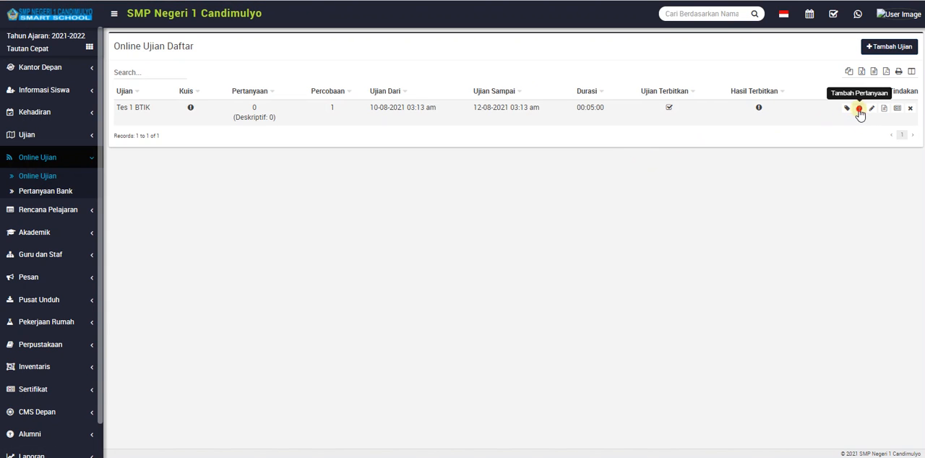
click(859, 109)
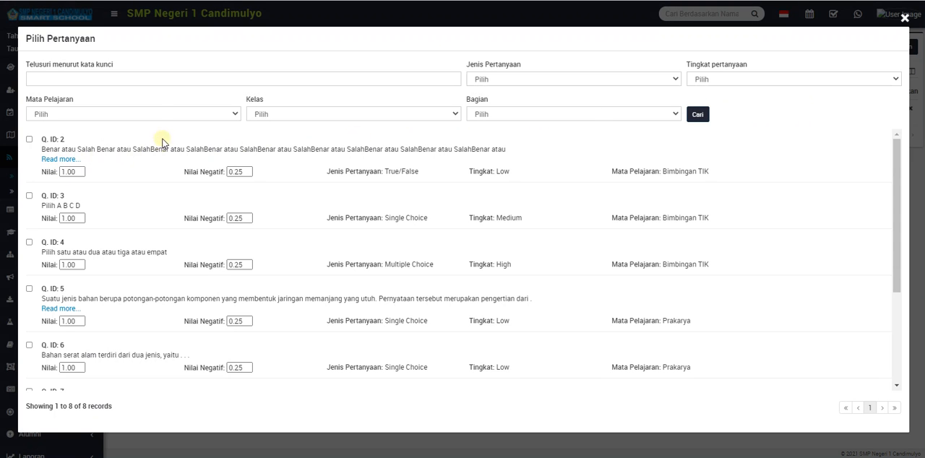
scroll(160, 224, down, 5)
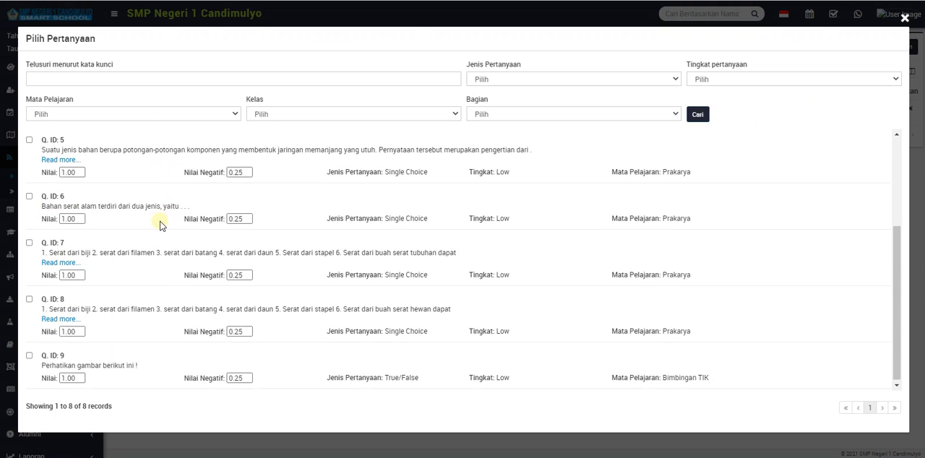
scroll(161, 224, up, 3)
click(155, 114)
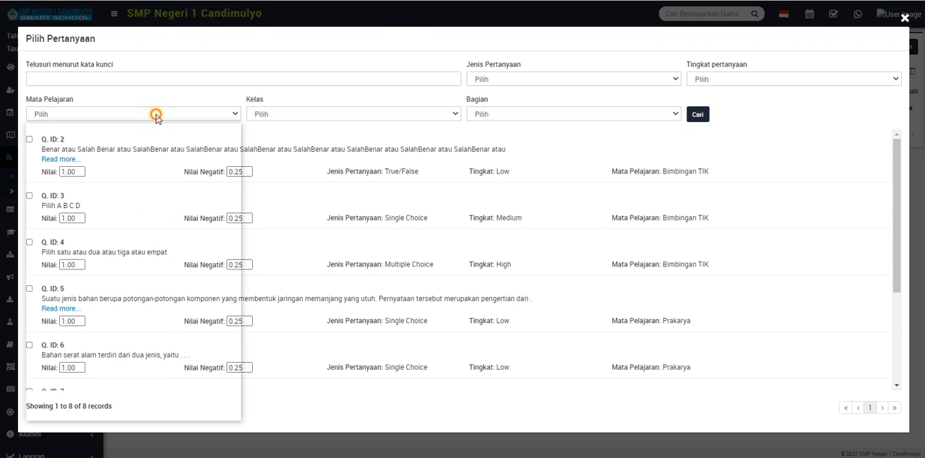
click(102, 374)
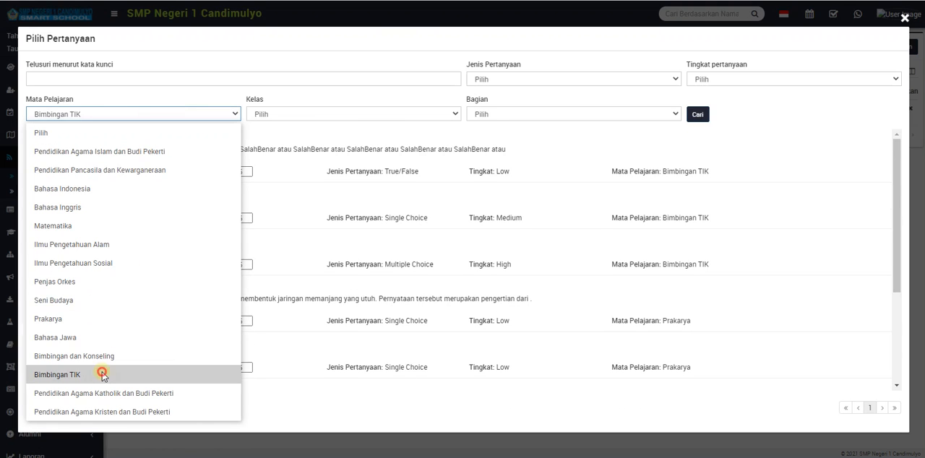
click(296, 115)
click(297, 155)
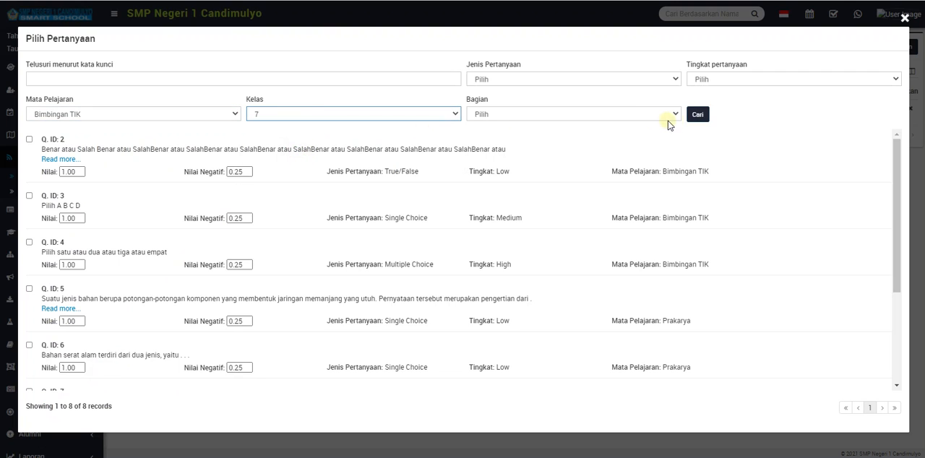
click(697, 114)
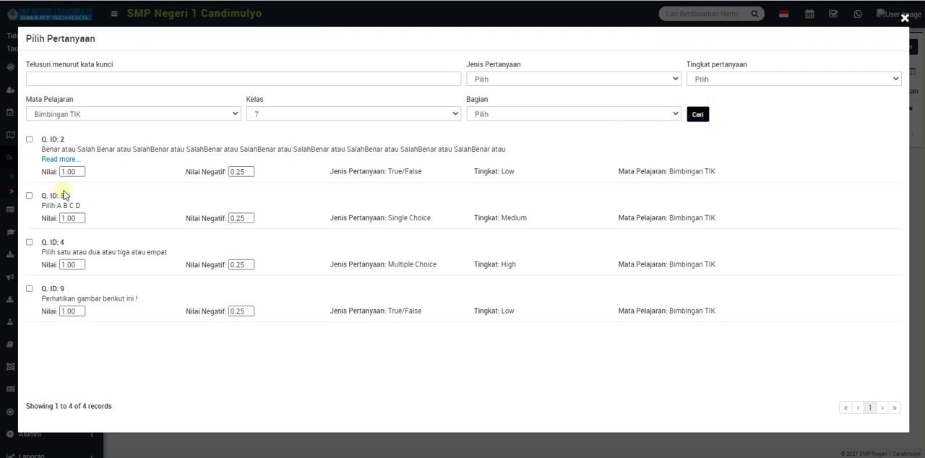
Add the questions with IDs 2, 3, 4 and 9 to the exam and close the question selection.
click(29, 195)
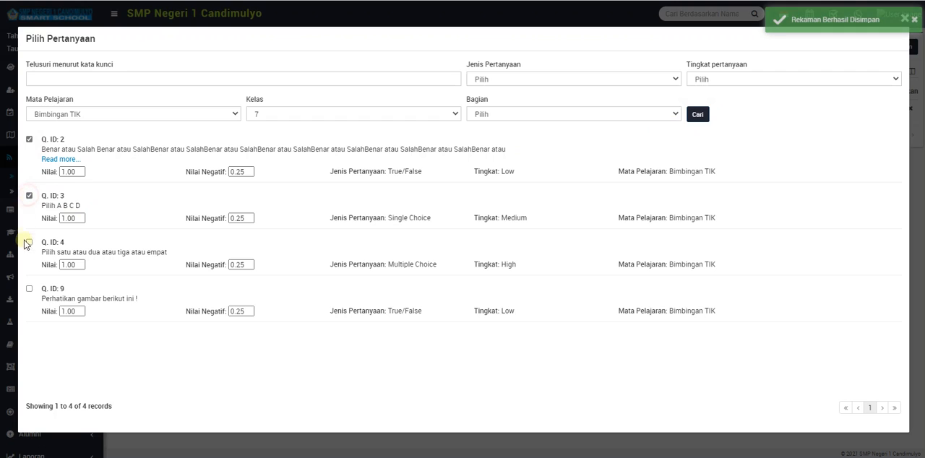
click(29, 242)
click(29, 288)
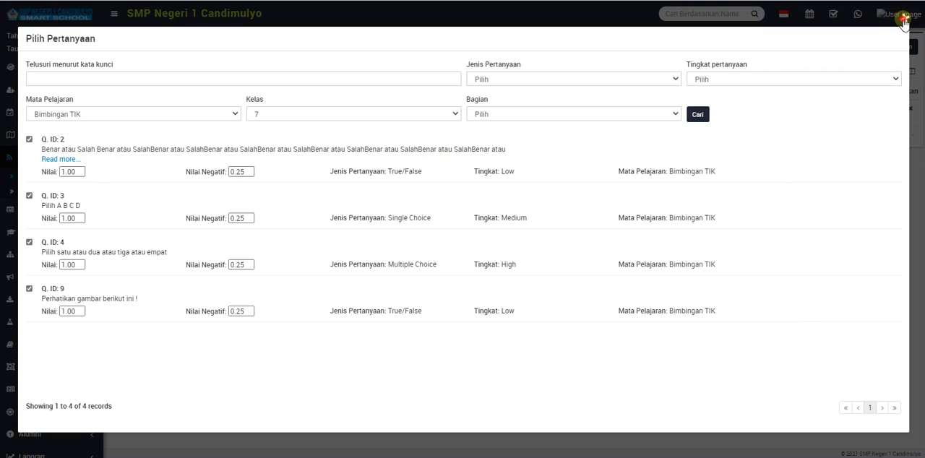
click(904, 17)
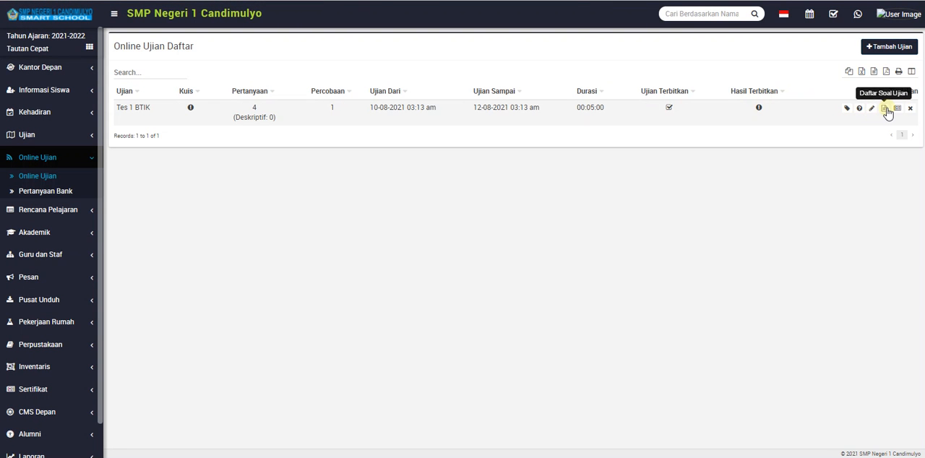
Review the Tes 1 BTIK question list for all subjects and for Bimbingan TIK only, and close it.
click(884, 108)
scroll(339, 152, down, 3)
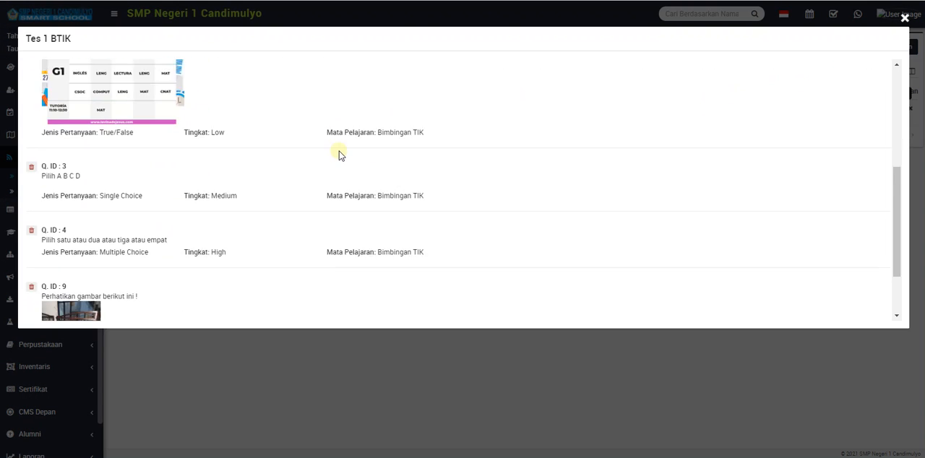
scroll(338, 152, down, 2)
scroll(339, 151, up, 5)
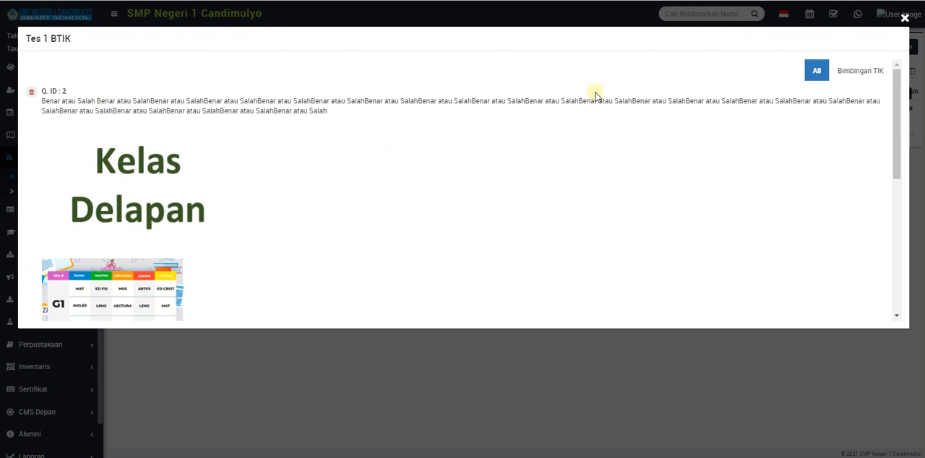
click(852, 71)
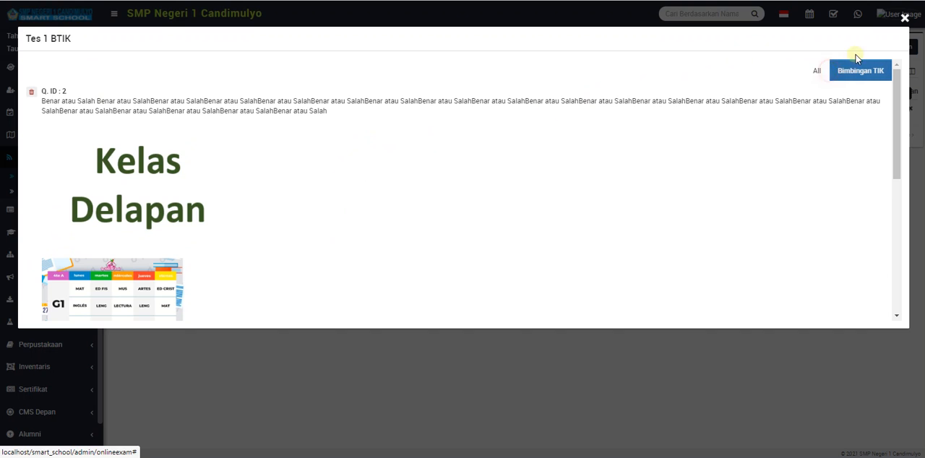
click(815, 70)
click(899, 22)
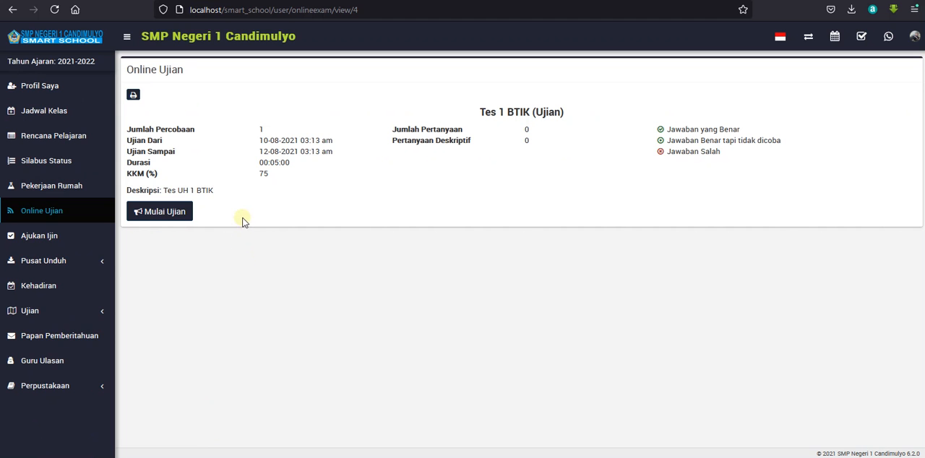
Try to start Tes 1 BTIK in the student portal, reopening it from the online exam list before trying again.
click(184, 210)
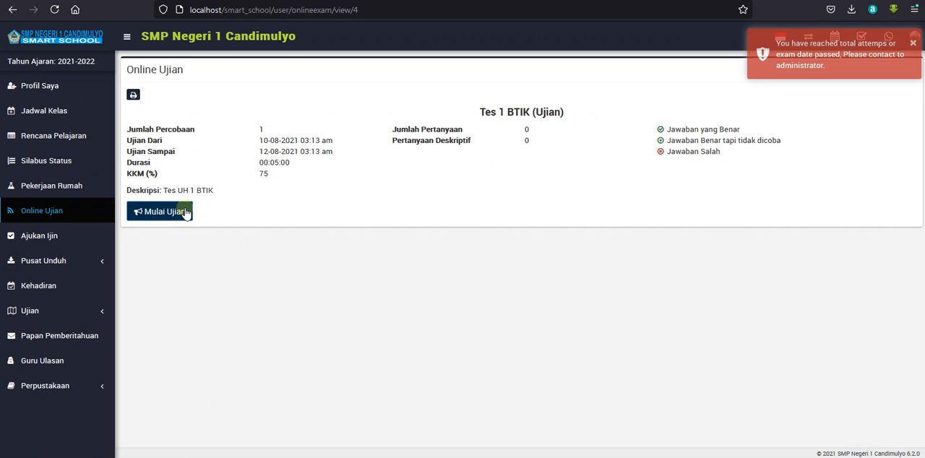
click(72, 209)
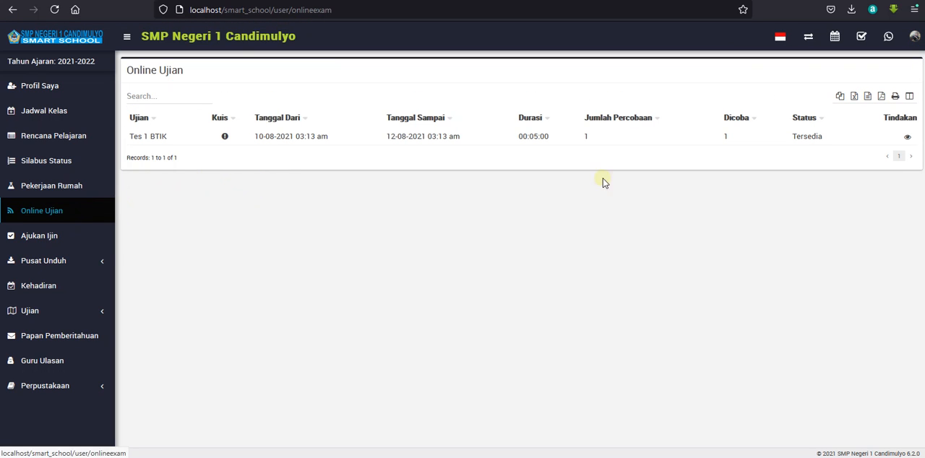
click(908, 139)
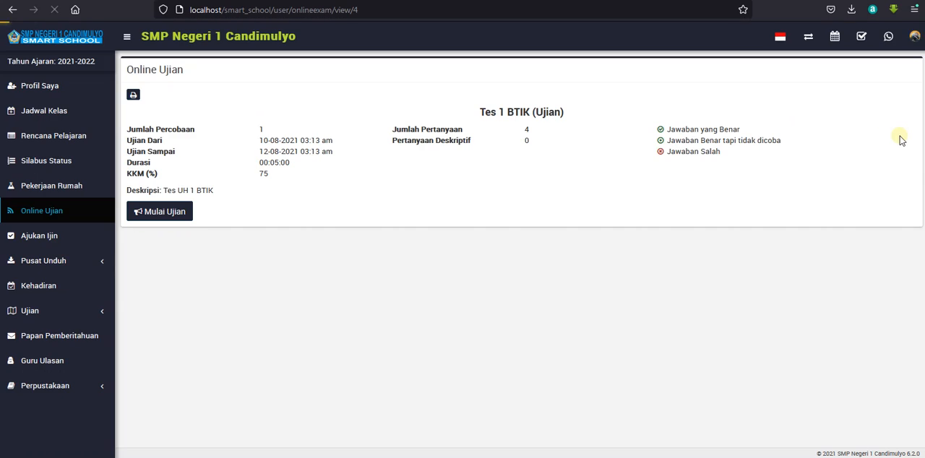
click(169, 214)
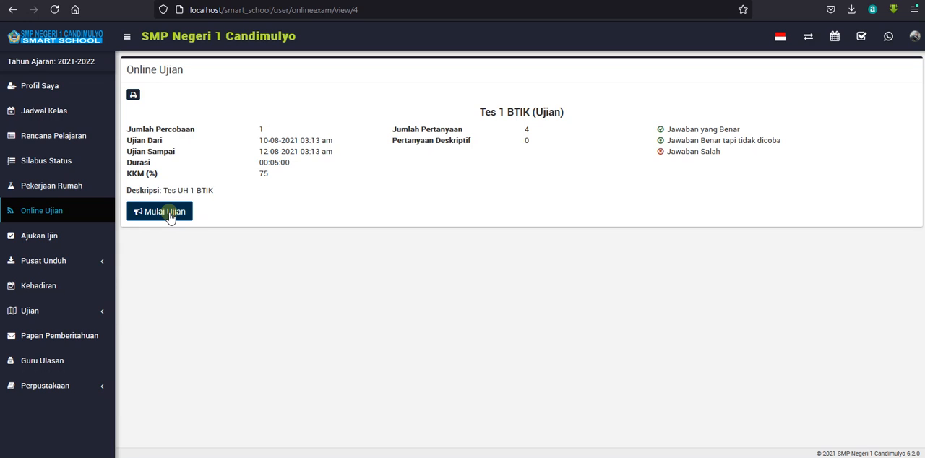
click(170, 215)
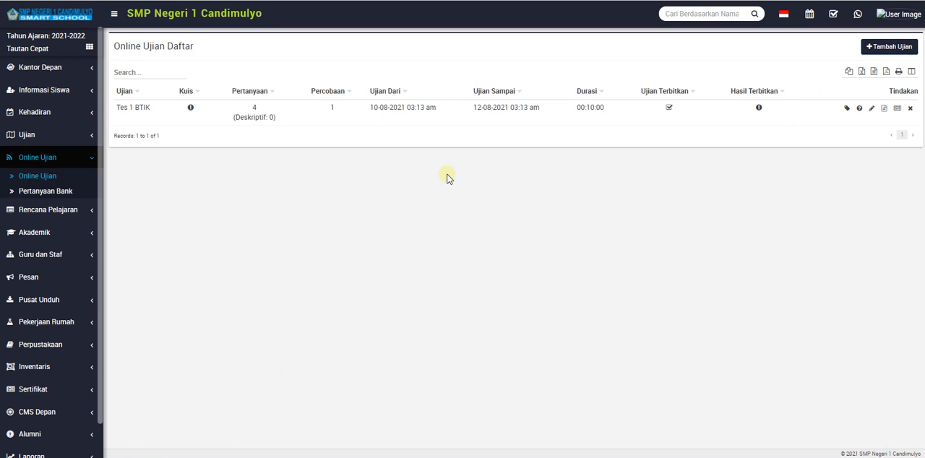
Open the student assignment for Tes 1 BTIK, list the class 7 section G students, and select the first student.
click(846, 110)
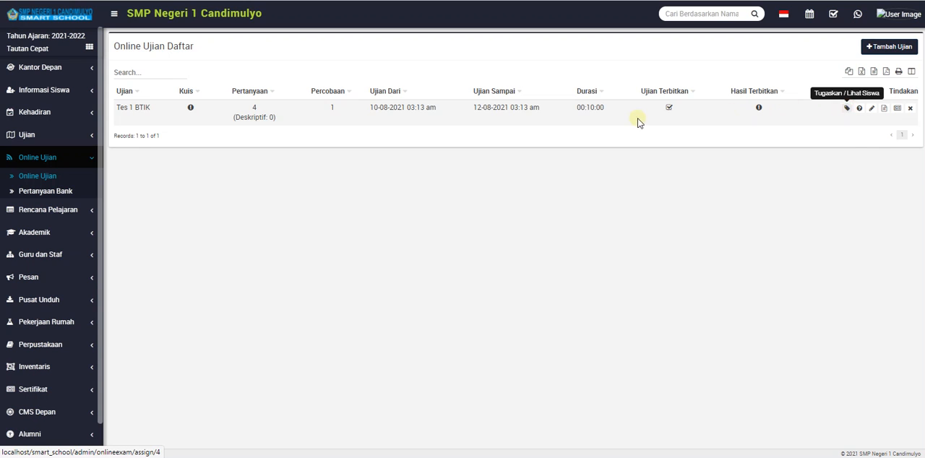
click(455, 79)
click(437, 117)
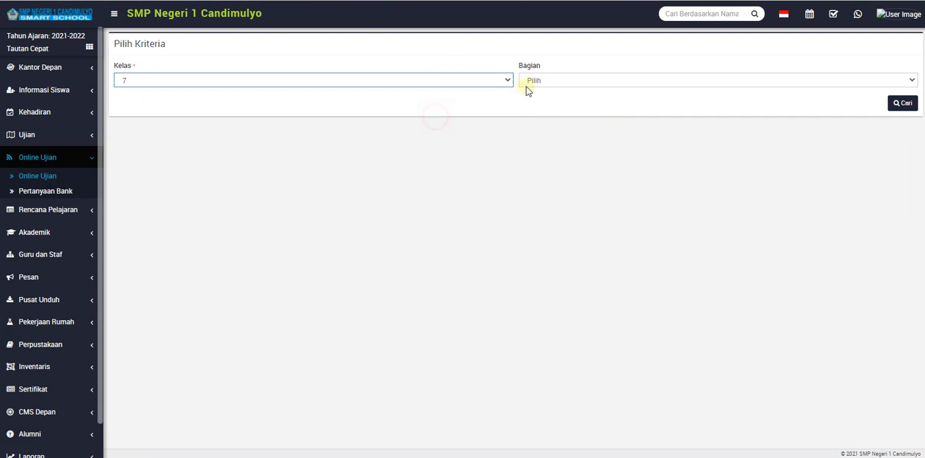
click(527, 81)
click(528, 229)
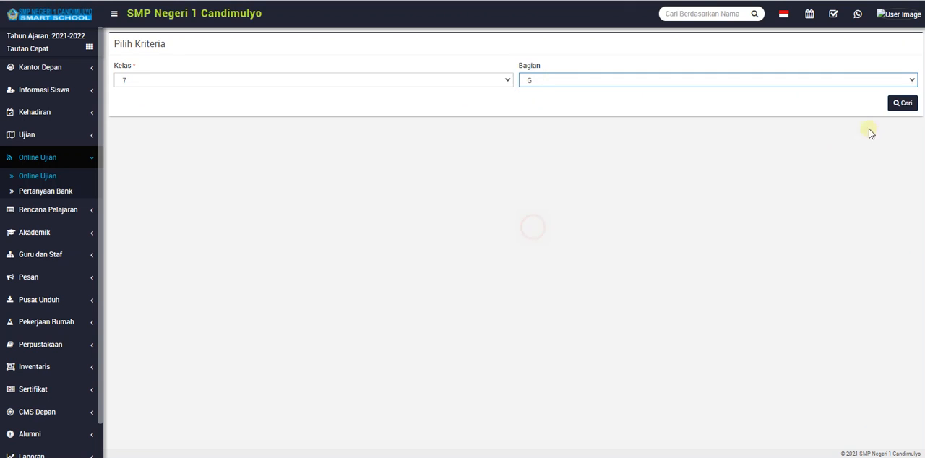
click(903, 103)
click(385, 178)
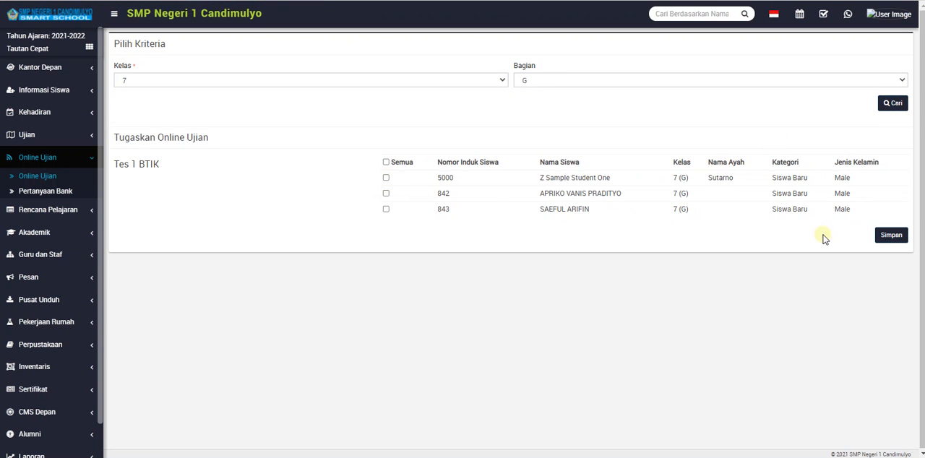
click(386, 179)
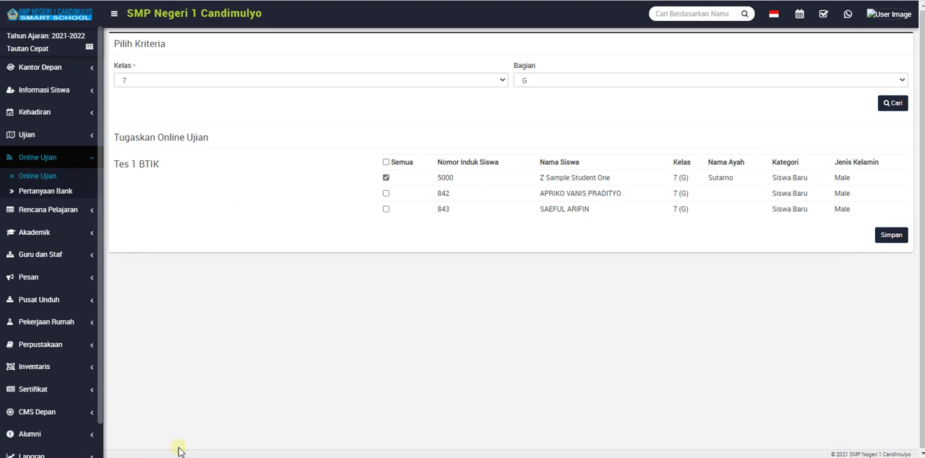
Switch to the student portal, open Tes 1 BTIK from the online exam list, and start the exam.
click(49, 176)
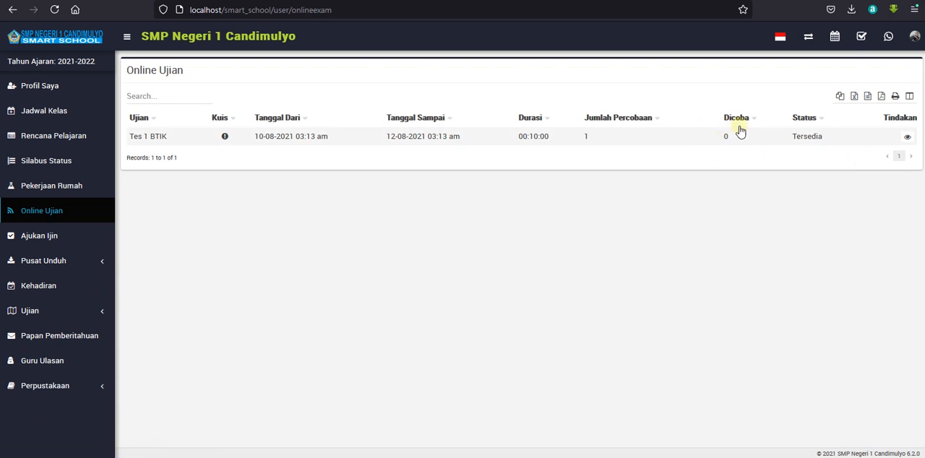
click(908, 137)
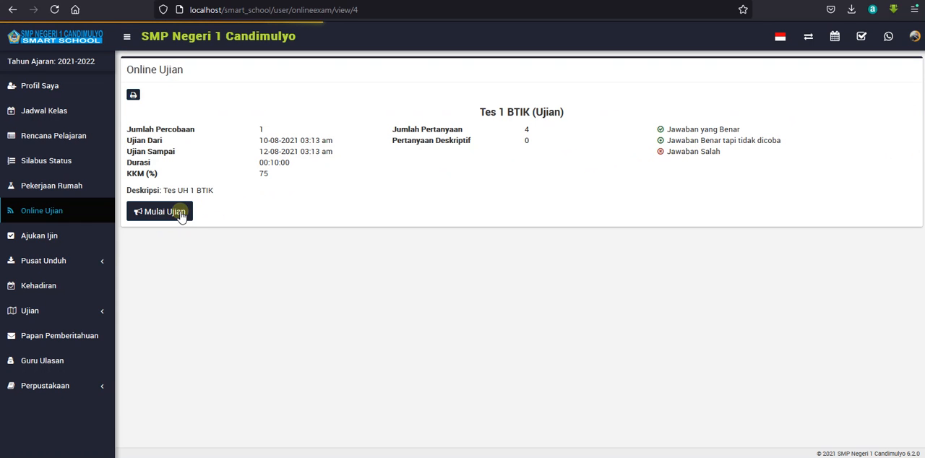
click(181, 212)
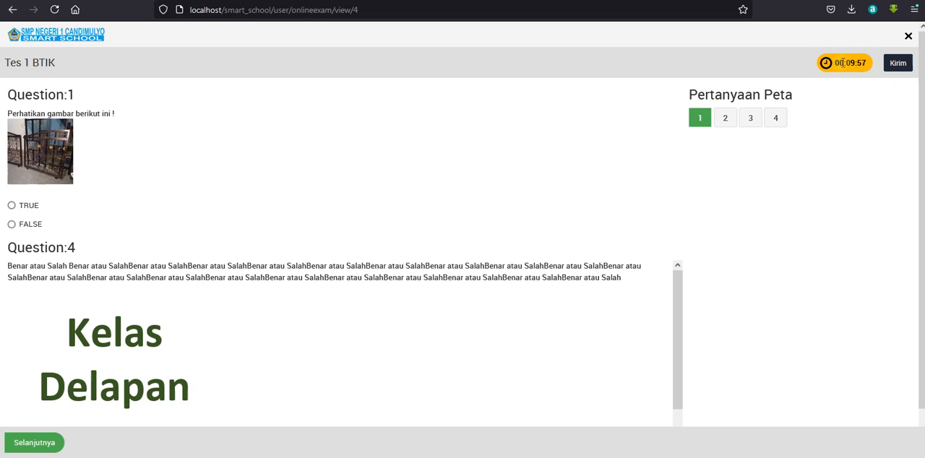
Answer question 1 of the exam with TRUE and look through question 4 displayed below it.
scroll(223, 177, down, 1)
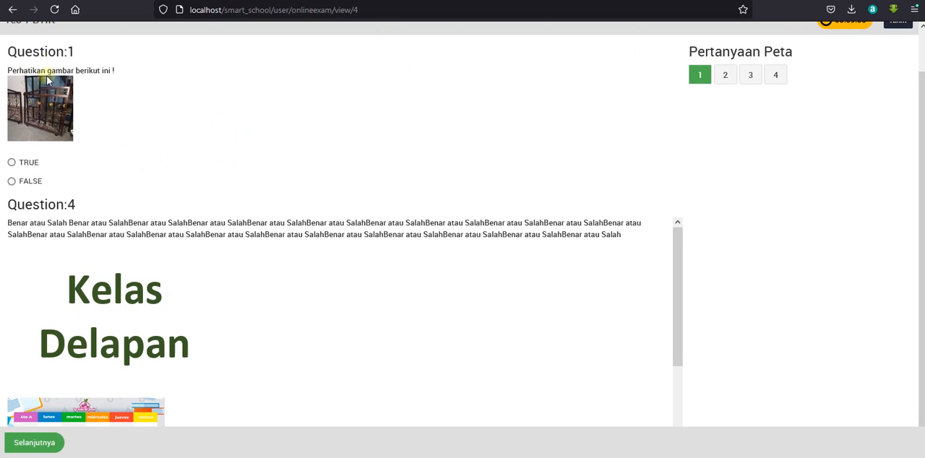
click(19, 162)
scroll(207, 255, down, 3)
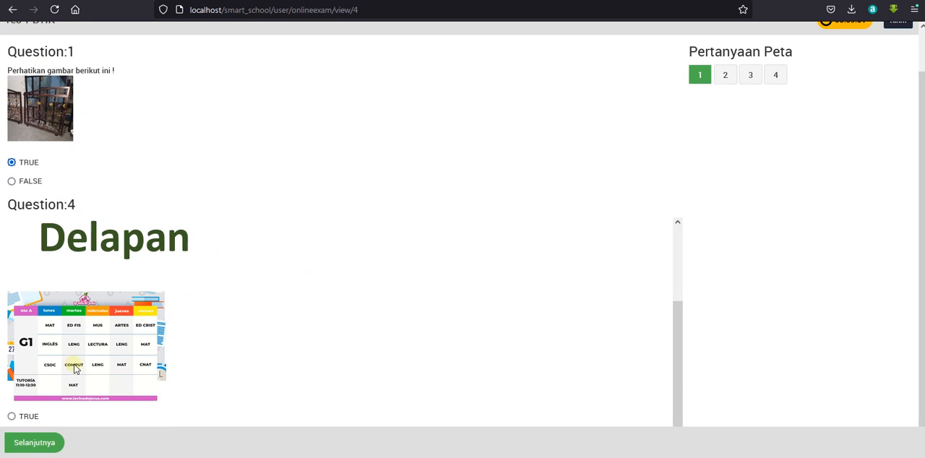
drag(675, 324, 725, 128)
Go to question 2 and choose Satu and Dua as its answers.
click(723, 76)
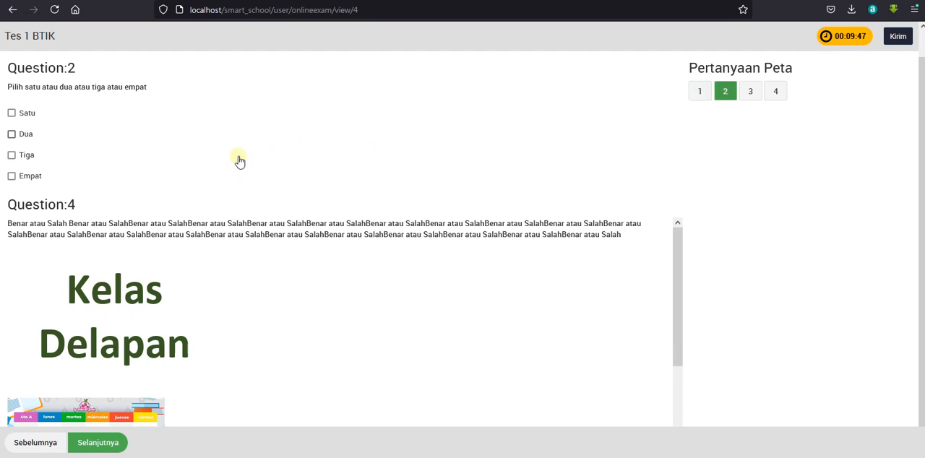
click(12, 134)
click(13, 155)
click(12, 112)
click(10, 154)
scroll(371, 296, down, 3)
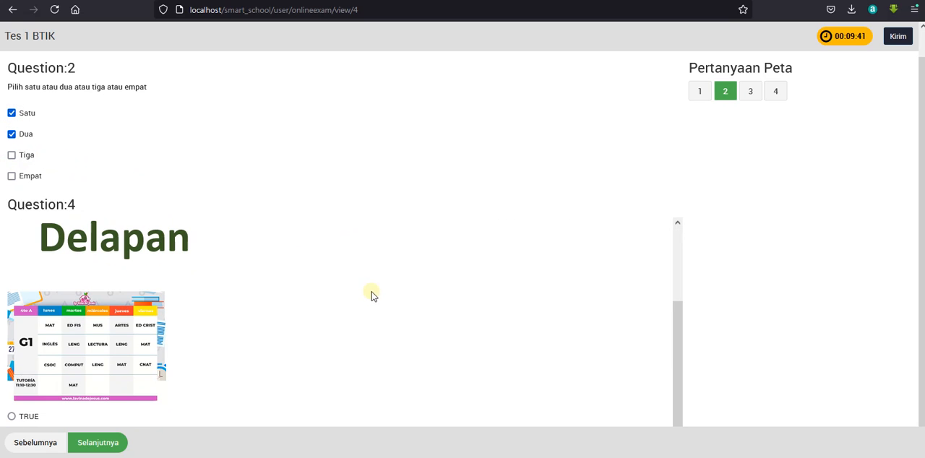
scroll(508, 254, up, 3)
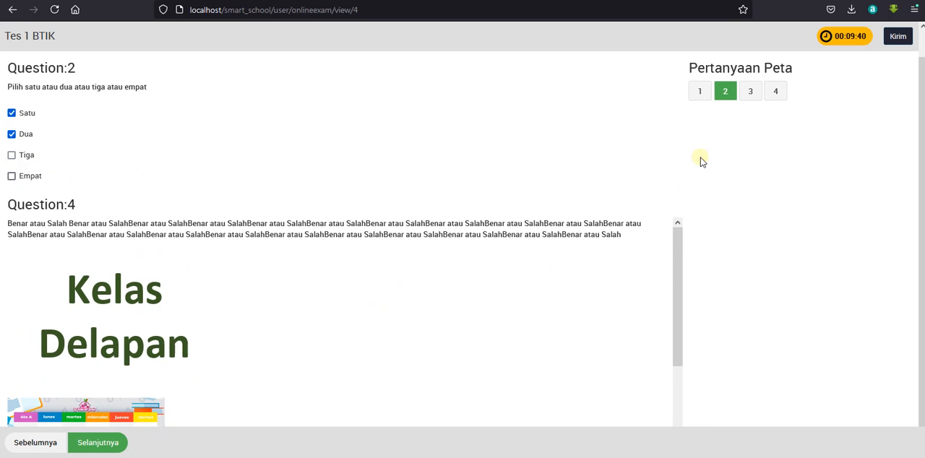
Go to question 3, read through the content displayed with it, and choose answer C.
click(107, 442)
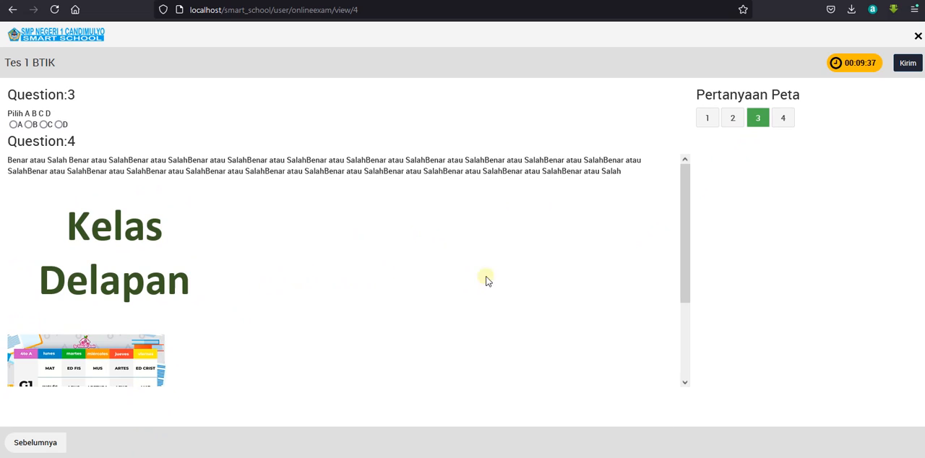
scroll(506, 289, down, 2)
scroll(526, 296, up, 2)
scroll(526, 296, down, 2)
scroll(525, 297, up, 2)
scroll(683, 217, down, 2)
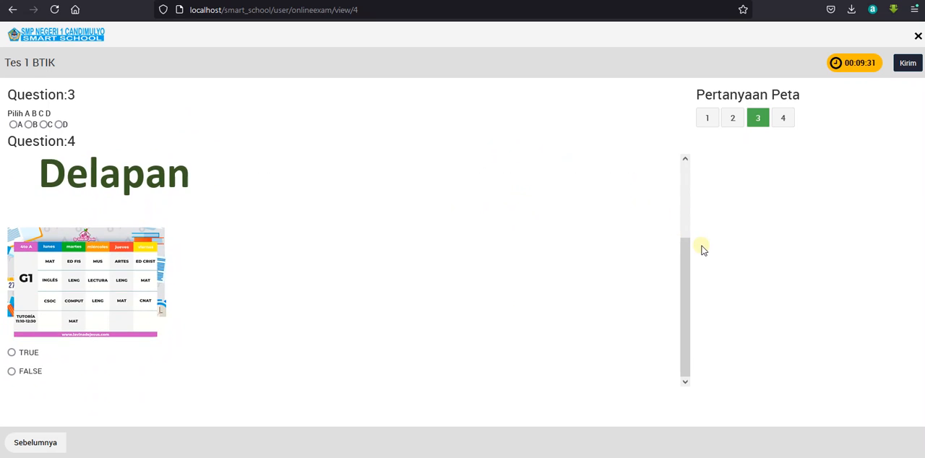
scroll(586, 219, up, 3)
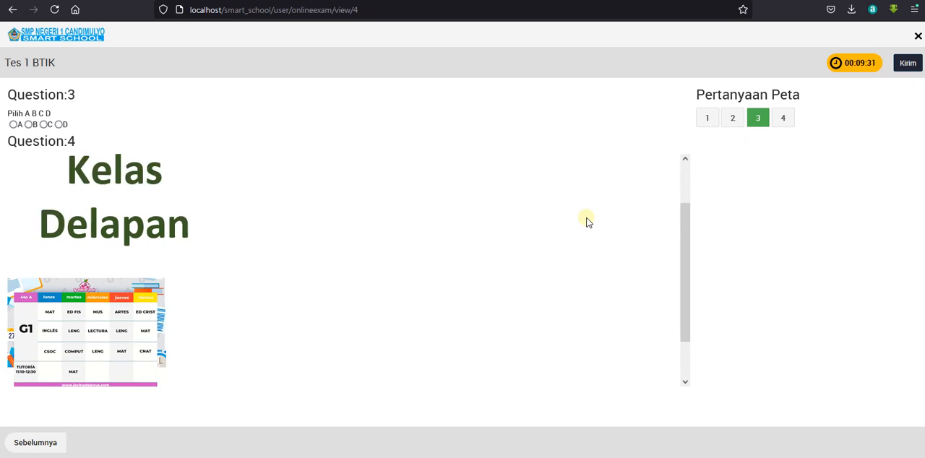
click(43, 125)
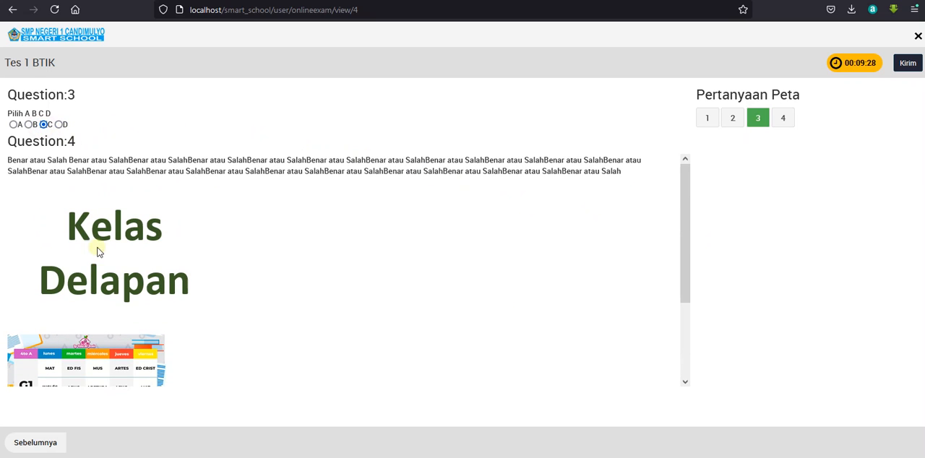
Open question 4 and examine its text, images and TRUE/FALSE options.
click(781, 118)
scroll(361, 229, down, 3)
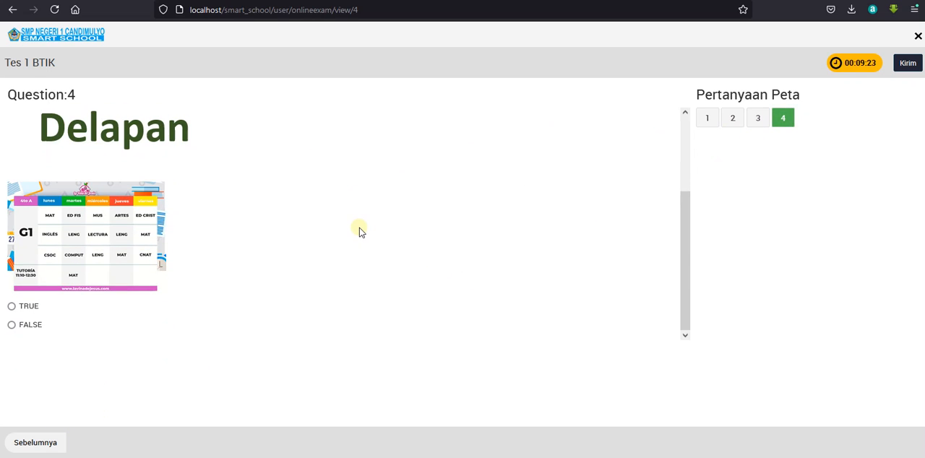
scroll(360, 230, up, 3)
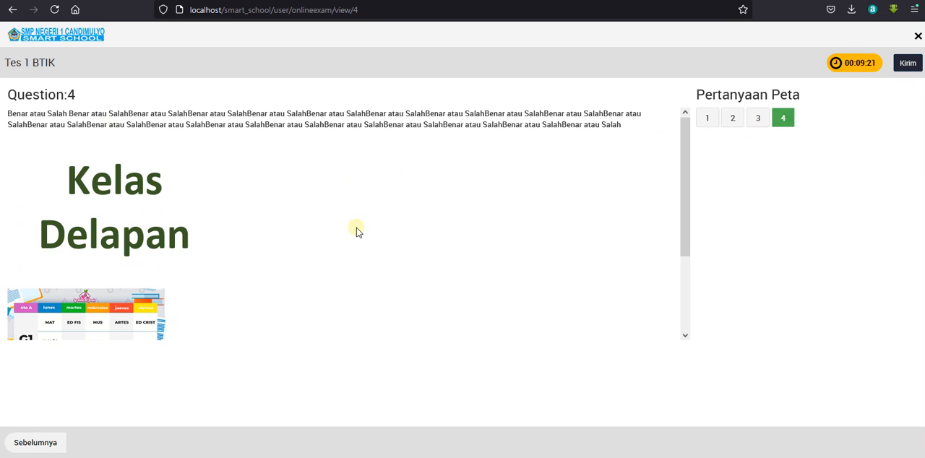
scroll(328, 258, down, 3)
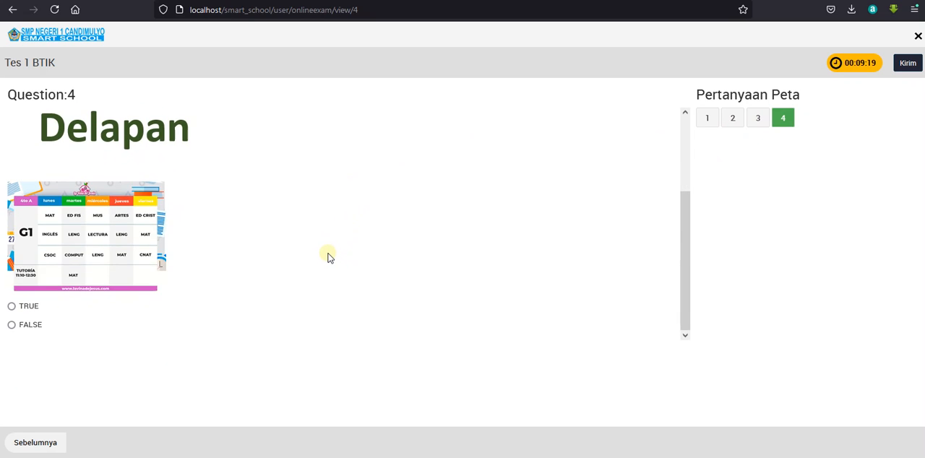
scroll(328, 258, up, 3)
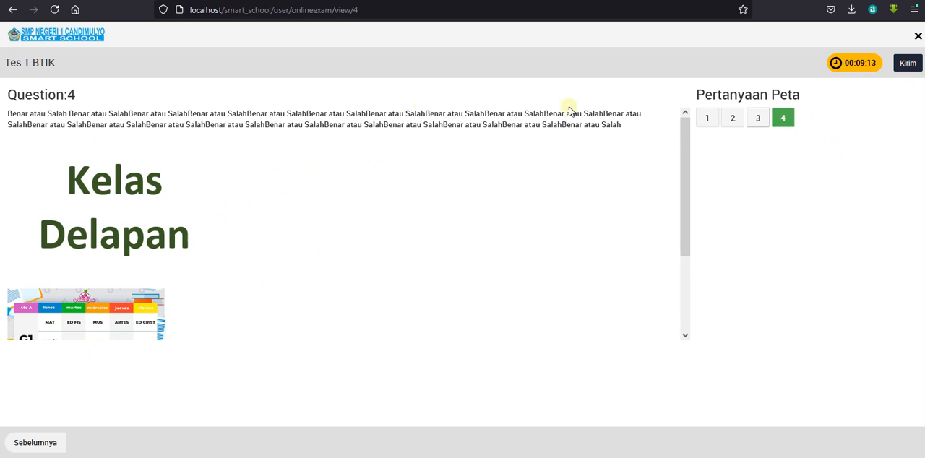
scroll(114, 217, down, 3)
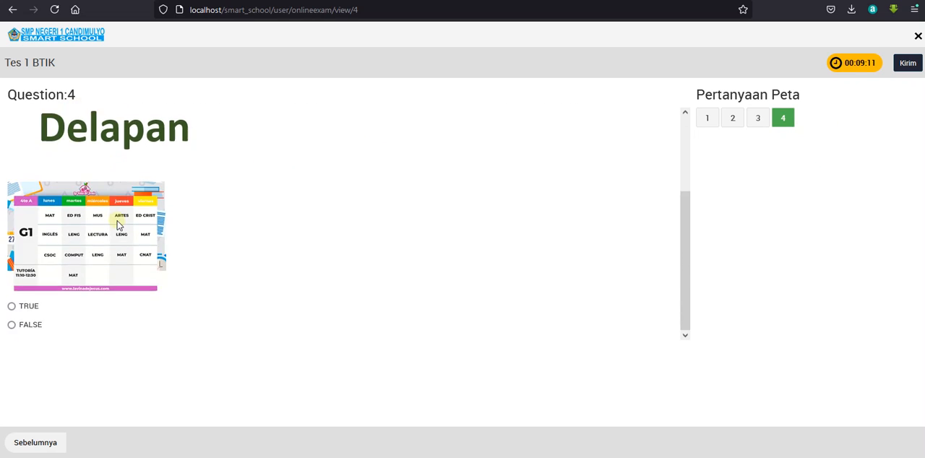
scroll(116, 228, up, 3)
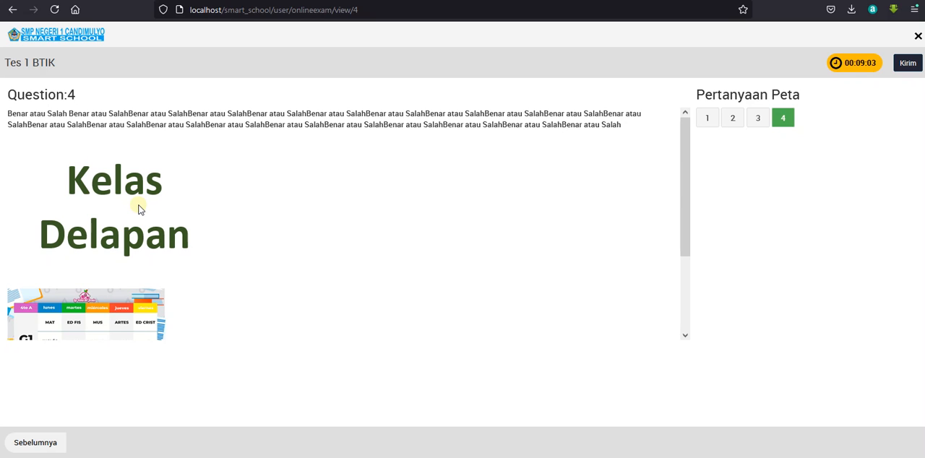
scroll(137, 211, down, 3)
scroll(99, 216, up, 3)
scroll(99, 220, down, 3)
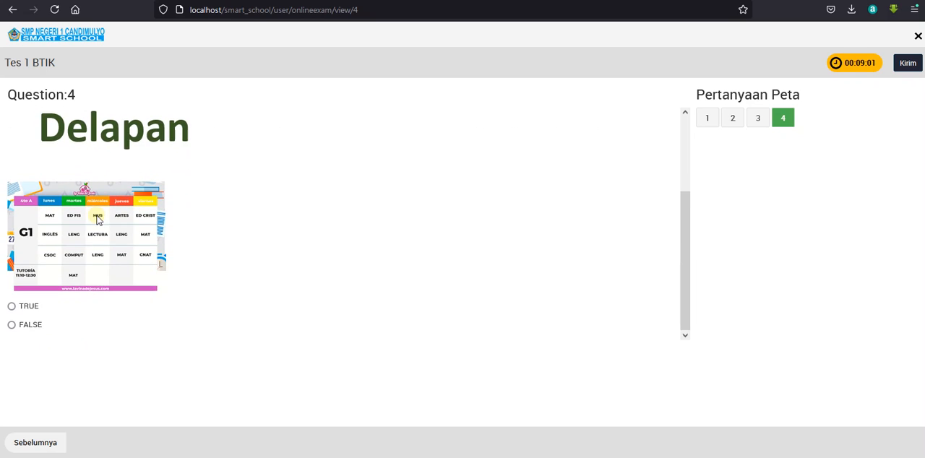
scroll(99, 220, up, 3)
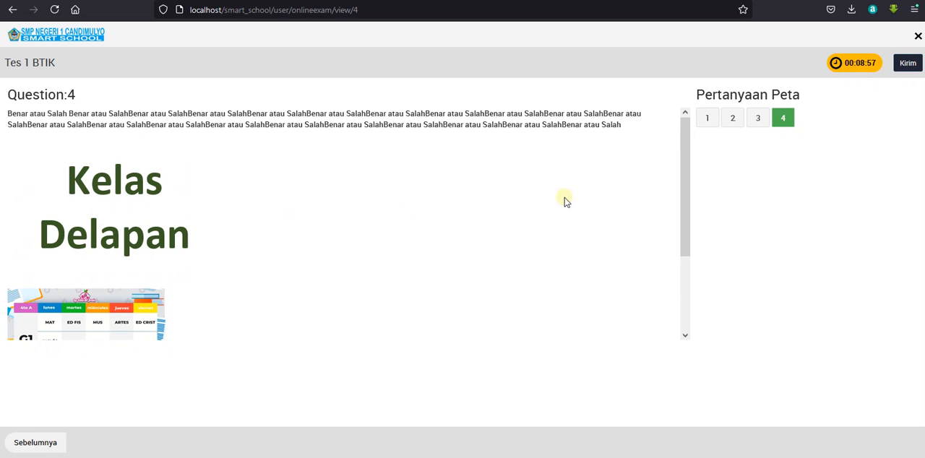
Review the answers to questions 3, 2 and 1, return to question 4, and submit the exam with confirmation.
click(755, 123)
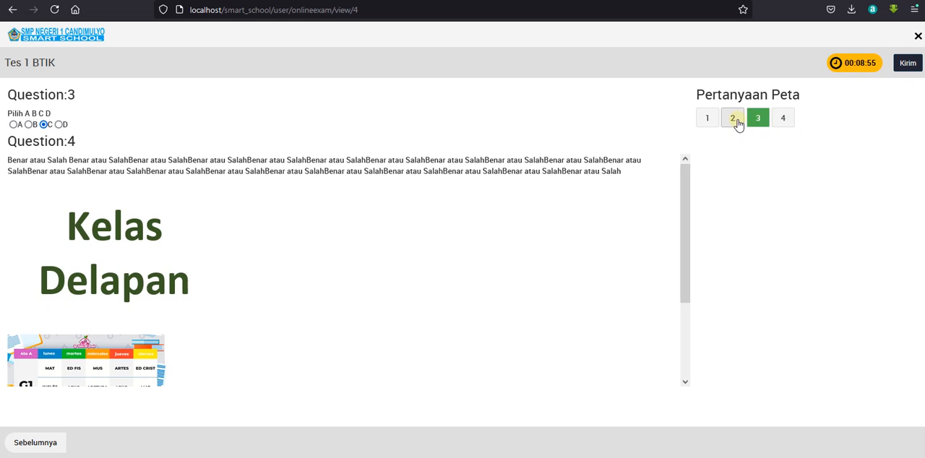
click(734, 120)
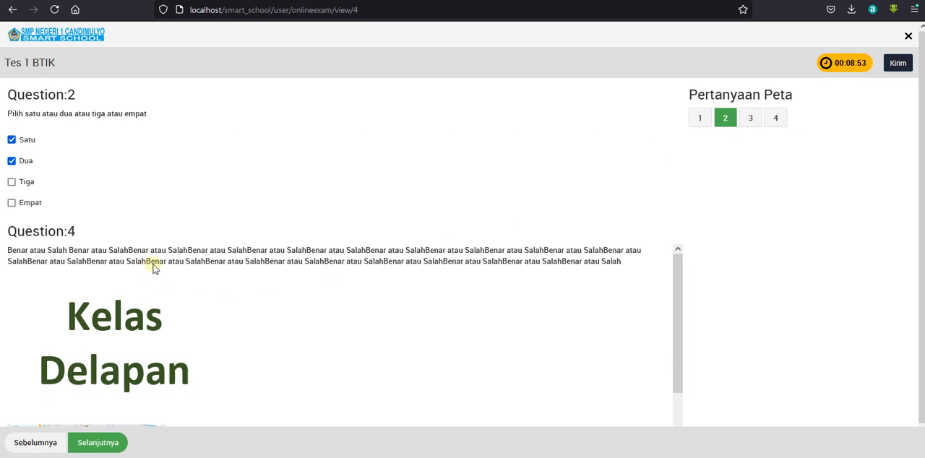
click(698, 120)
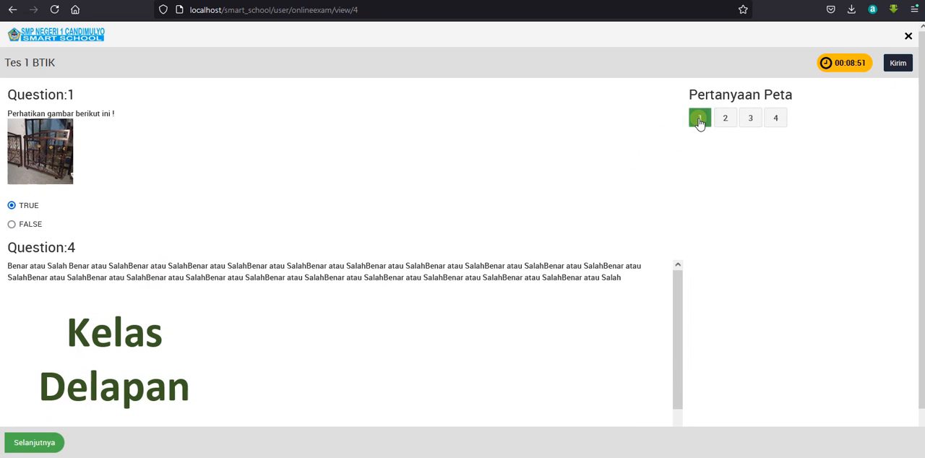
click(722, 122)
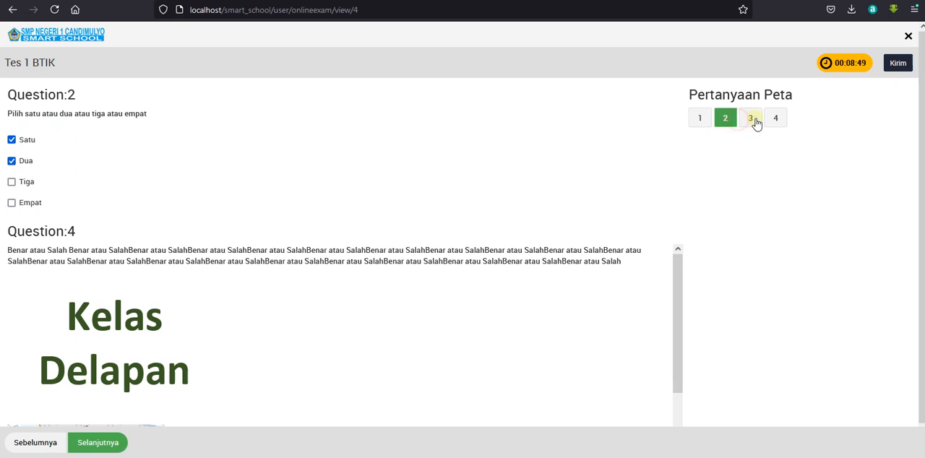
click(758, 121)
click(776, 119)
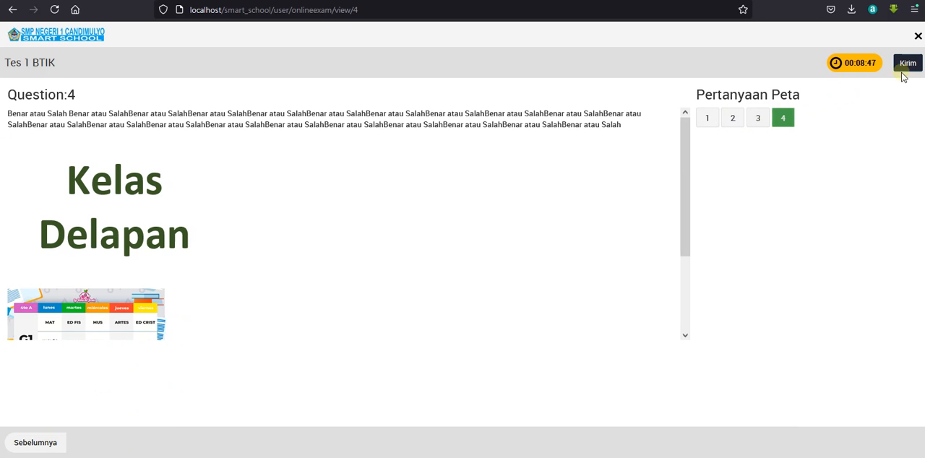
click(912, 63)
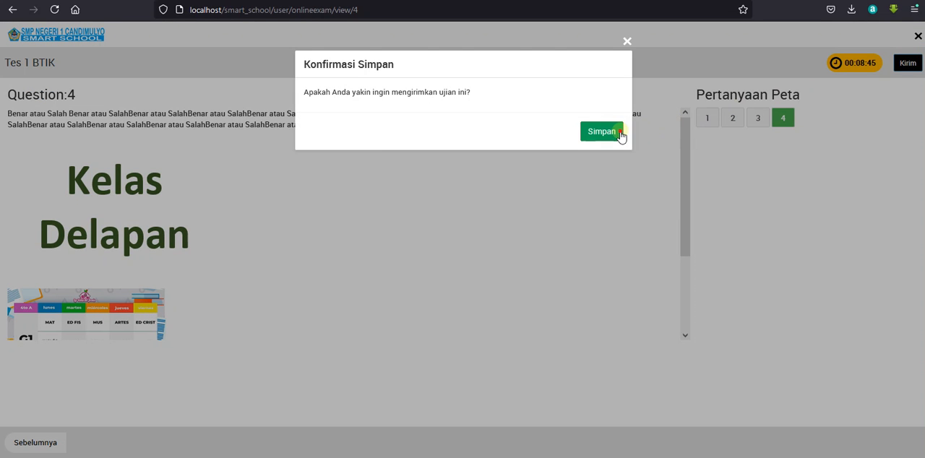
click(619, 133)
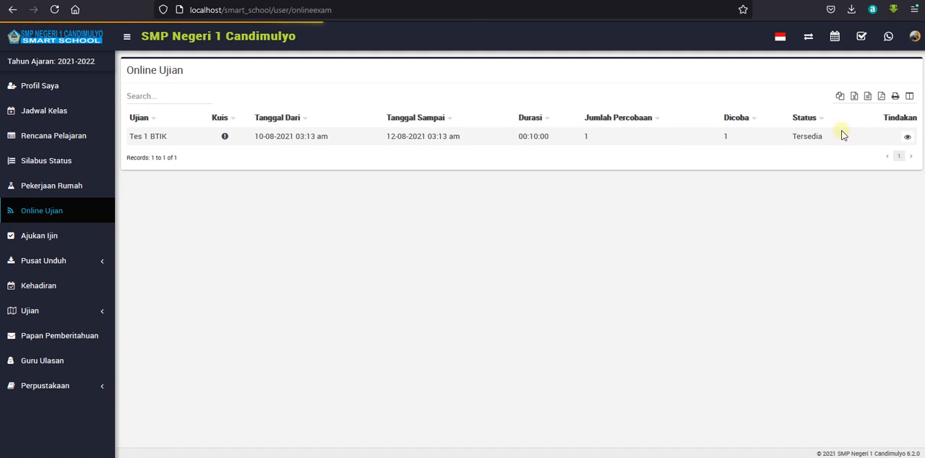
Reopen Tes 1 BTIK from the online exam list, close the developer tools, and try to start the exam again.
click(906, 136)
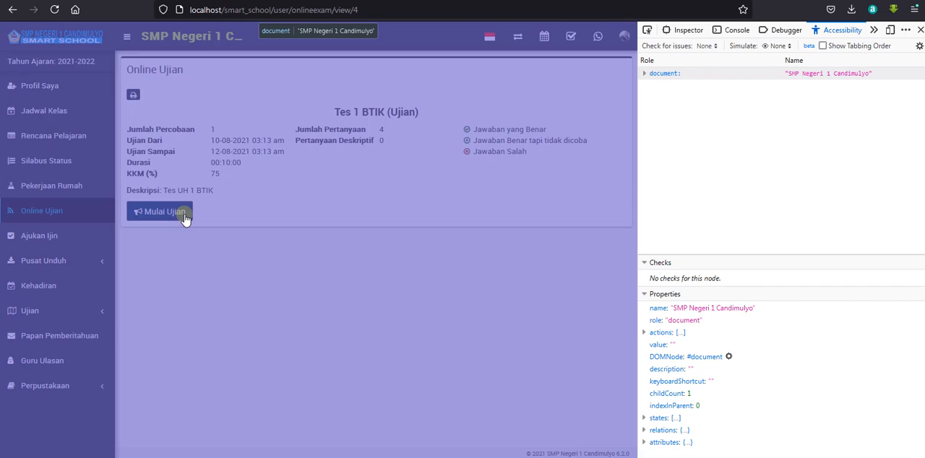
click(348, 169)
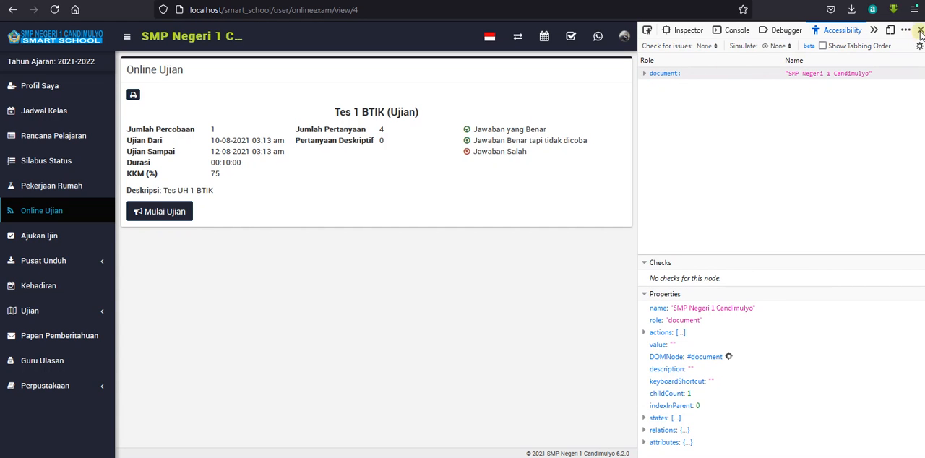
click(919, 32)
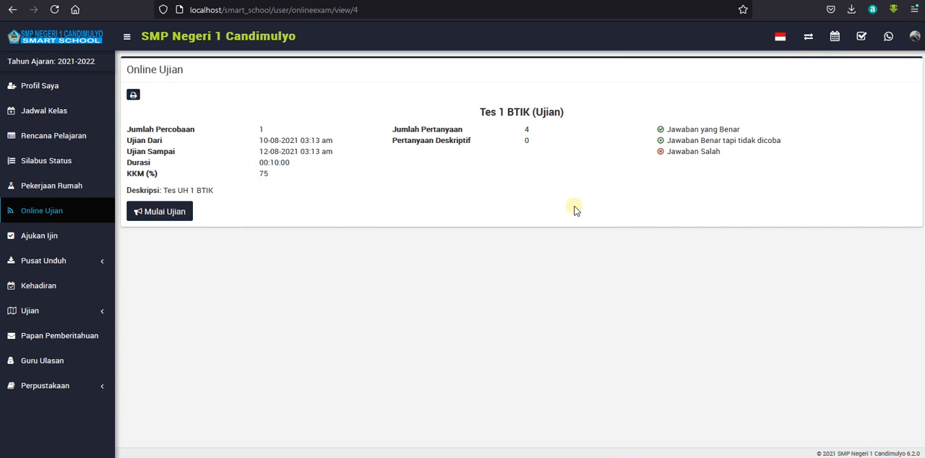
click(186, 214)
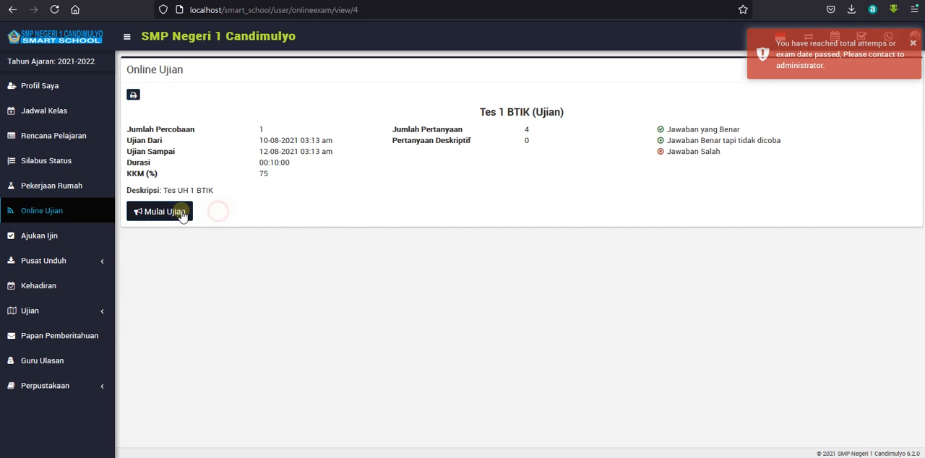
Start the Tes 1 BTIK exam, answer question 1 with TRUE and continue to question 2.
click(185, 213)
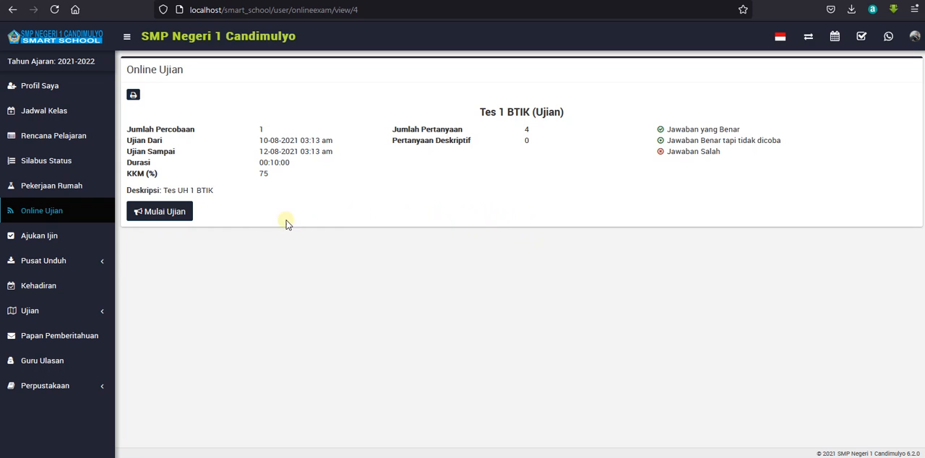
click(186, 220)
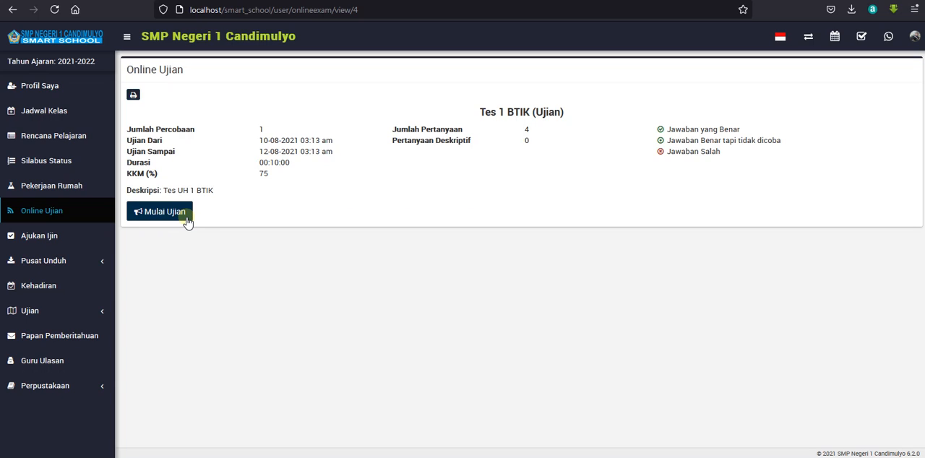
click(186, 219)
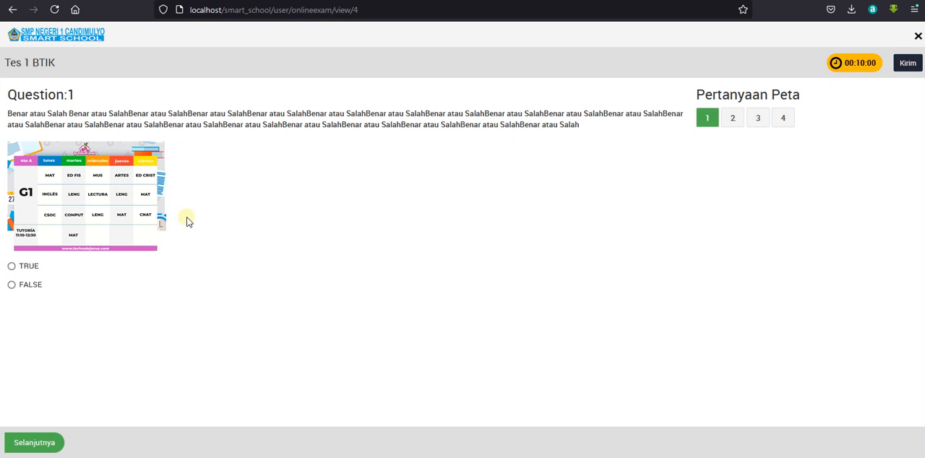
click(30, 266)
click(58, 443)
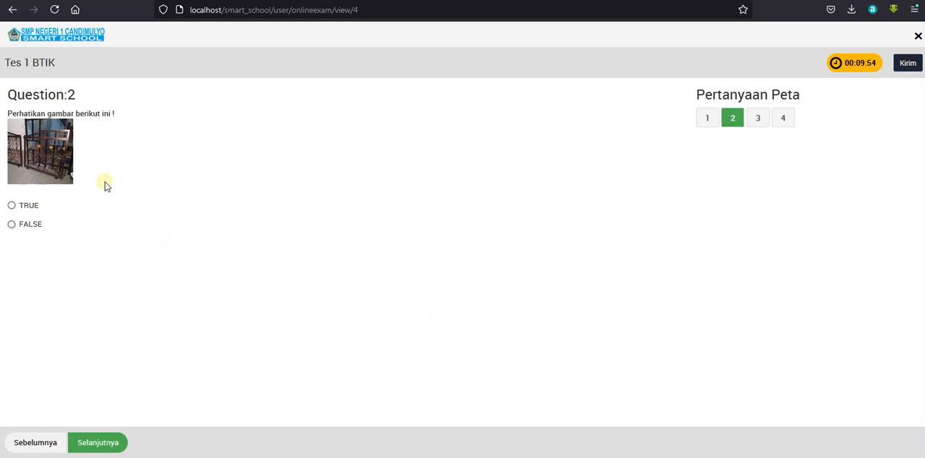
Answer question 2 with FALSE, question 3 with Satu and Dua, and question 4 with C.
click(31, 224)
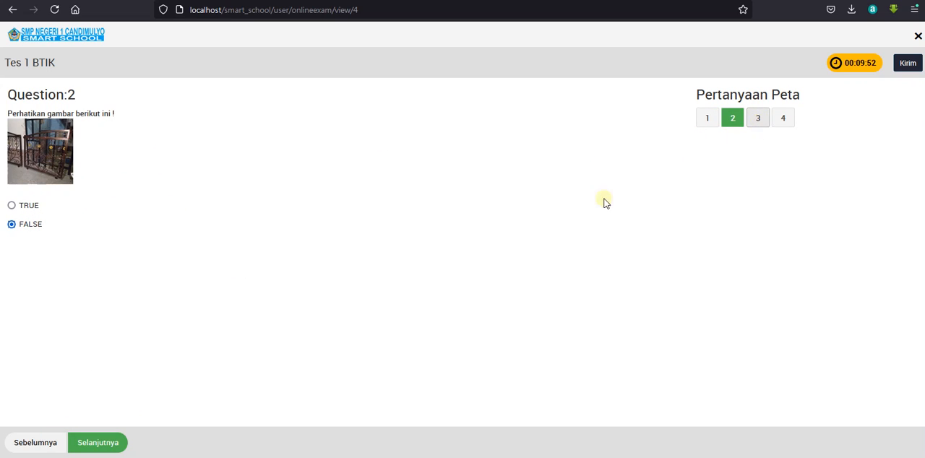
click(110, 442)
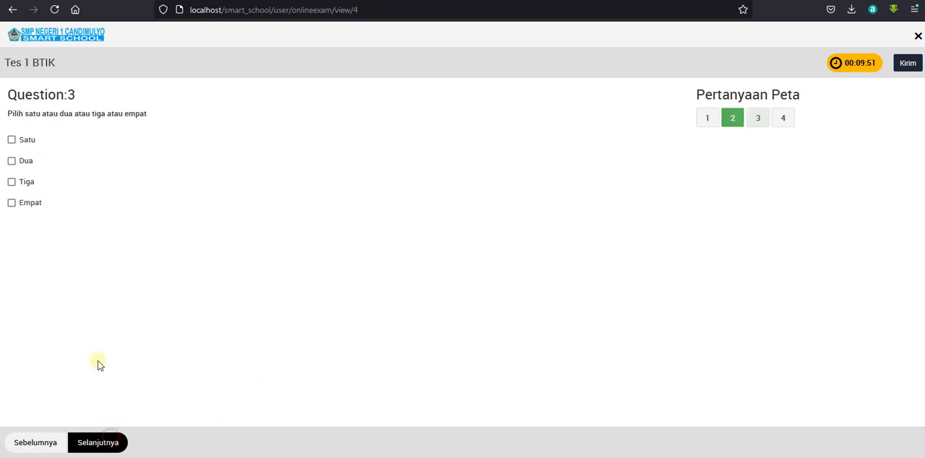
click(11, 139)
click(12, 160)
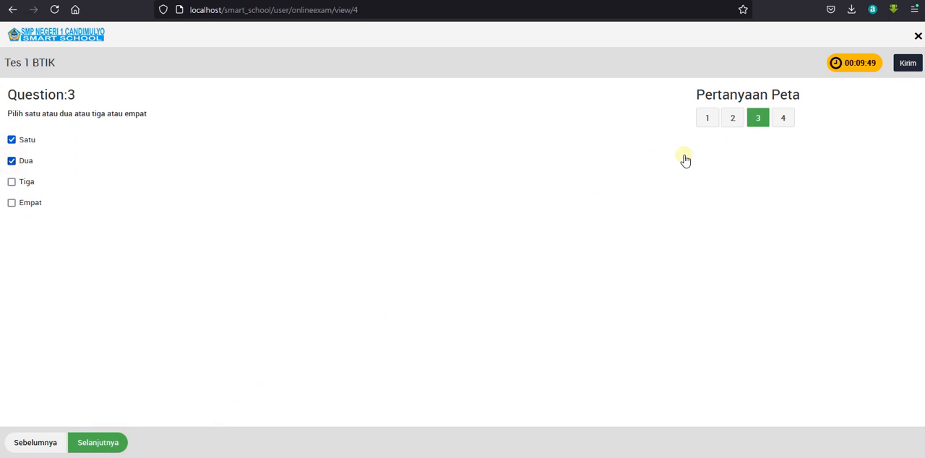
click(110, 442)
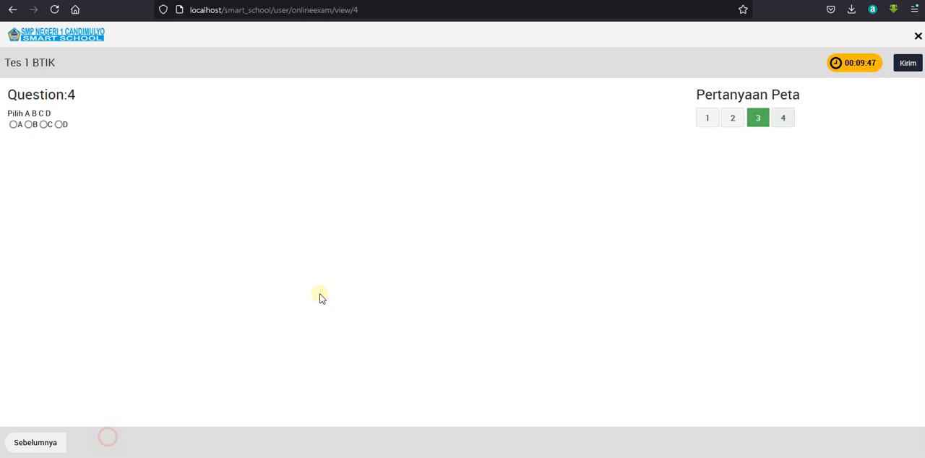
click(43, 125)
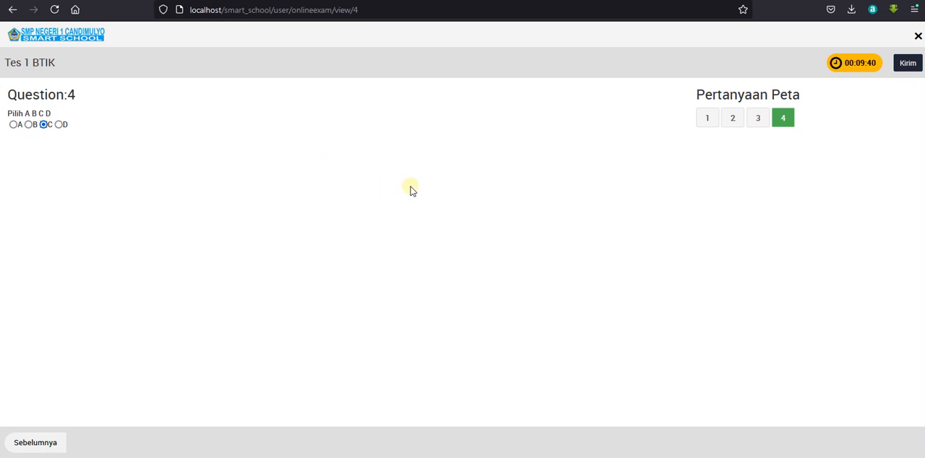
Submit the exam with confirmation and reopen Tes 1 BTIK from the student's online exam list.
click(908, 64)
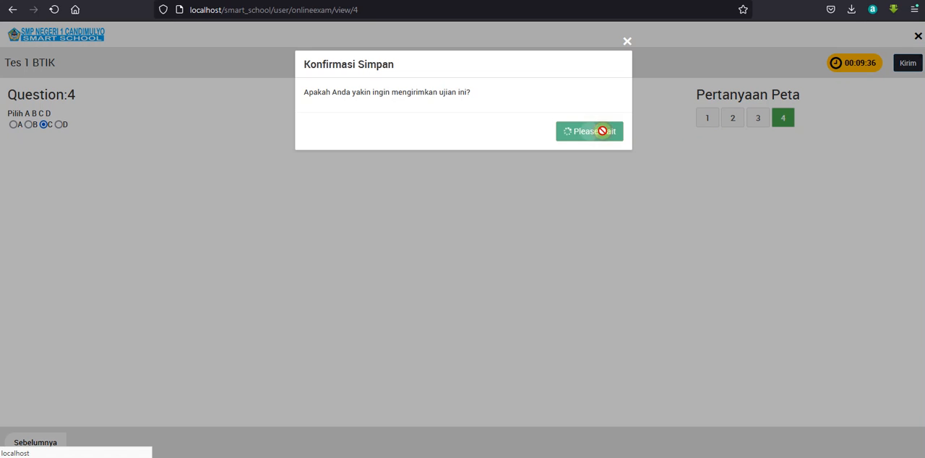
click(604, 137)
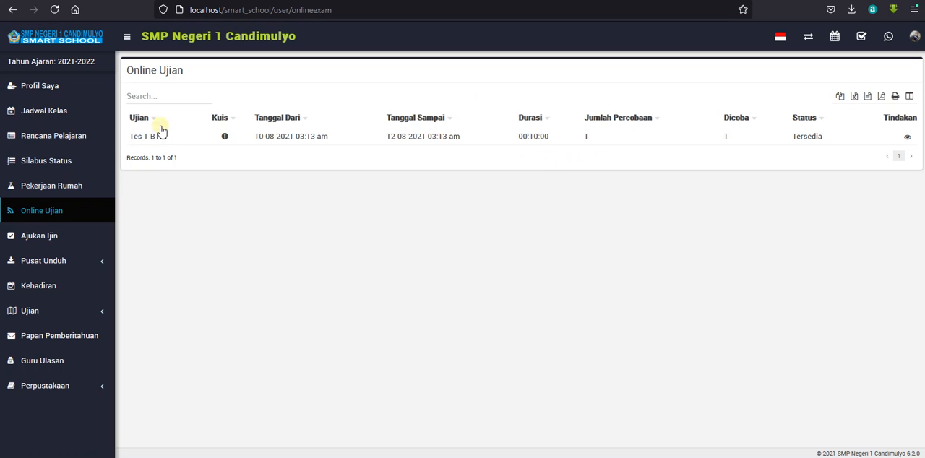
click(905, 138)
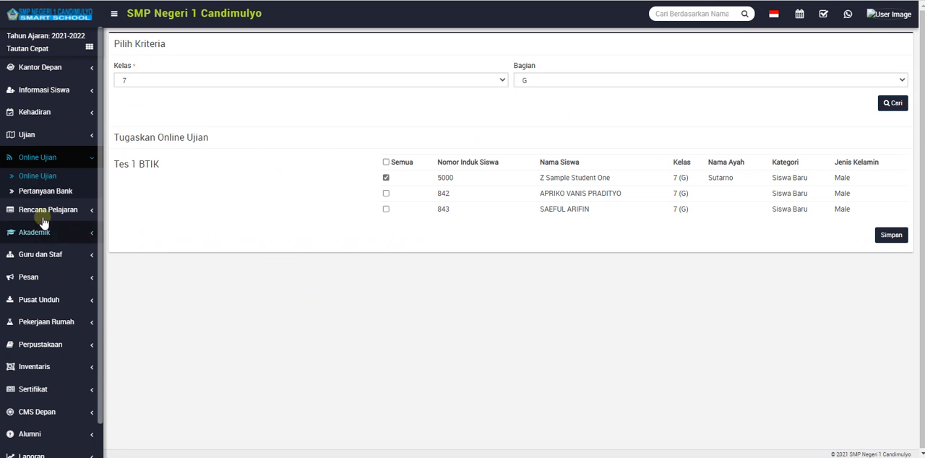
In the admin exam list, enable Tampilkan nilai dalam Ujian for Tes 1 BTIK, save, and reload the student's exam page.
click(37, 176)
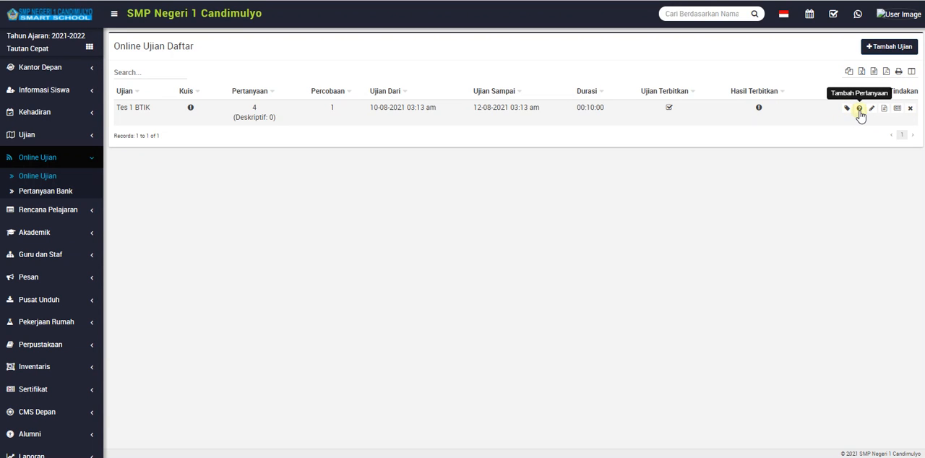
click(871, 110)
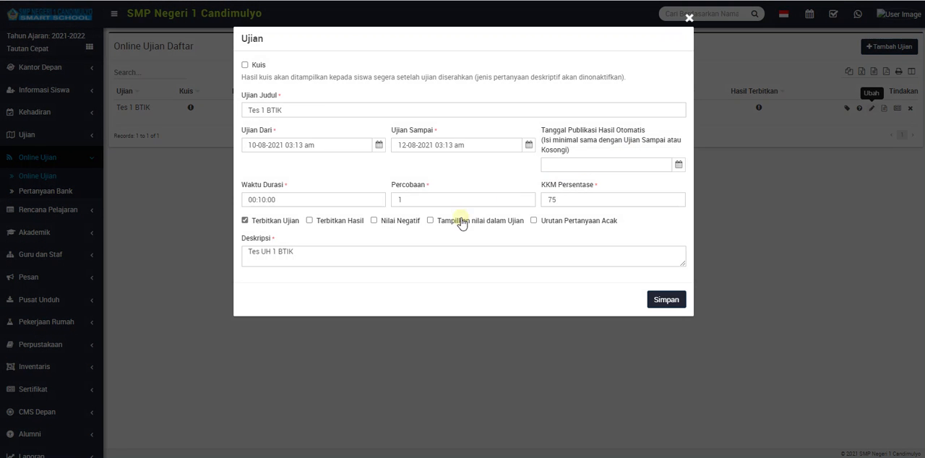
click(434, 223)
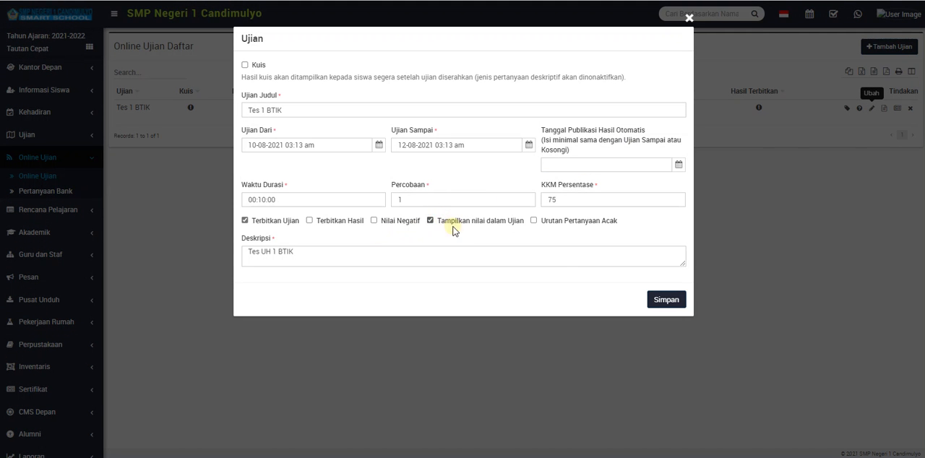
click(657, 298)
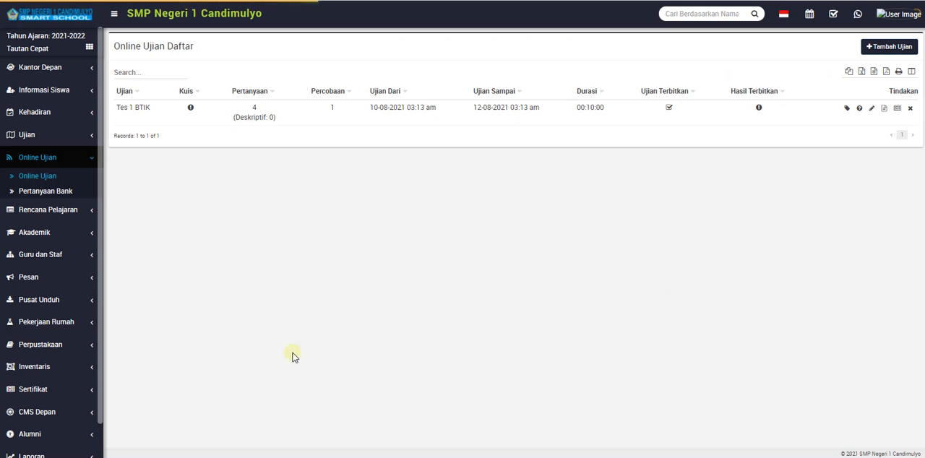
click(199, 456)
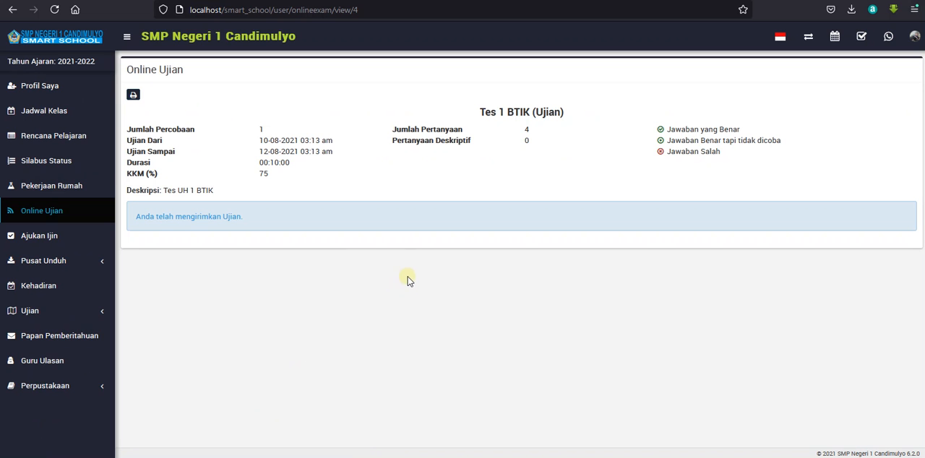
click(53, 10)
Back in the admin exam list, enable Terbitkan Hasil for Tes 1 BTIK and save the exam.
mouse_move(184, 457)
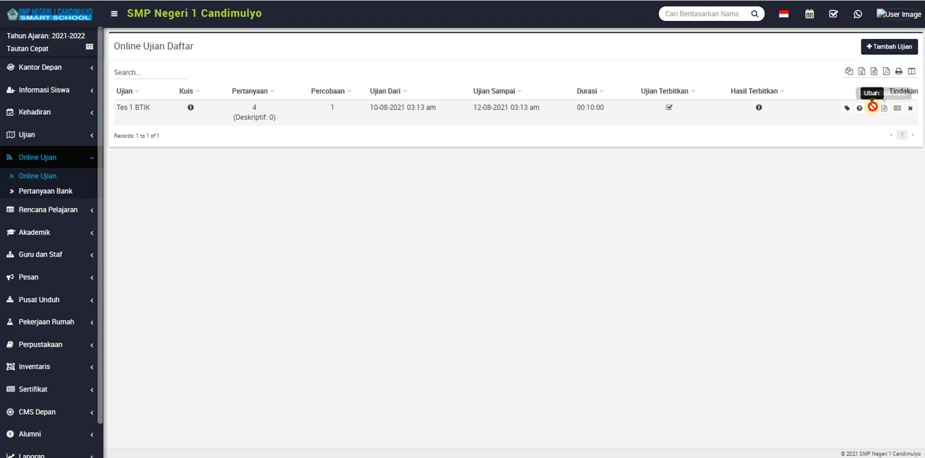
click(872, 107)
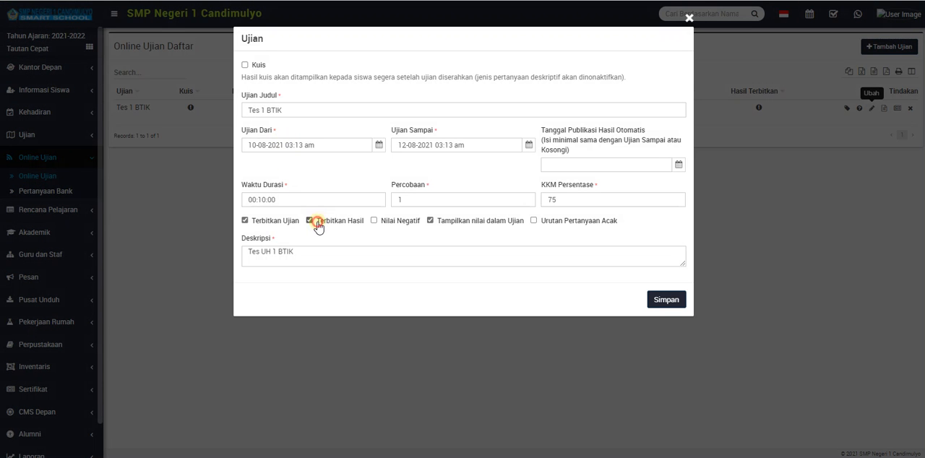
click(663, 300)
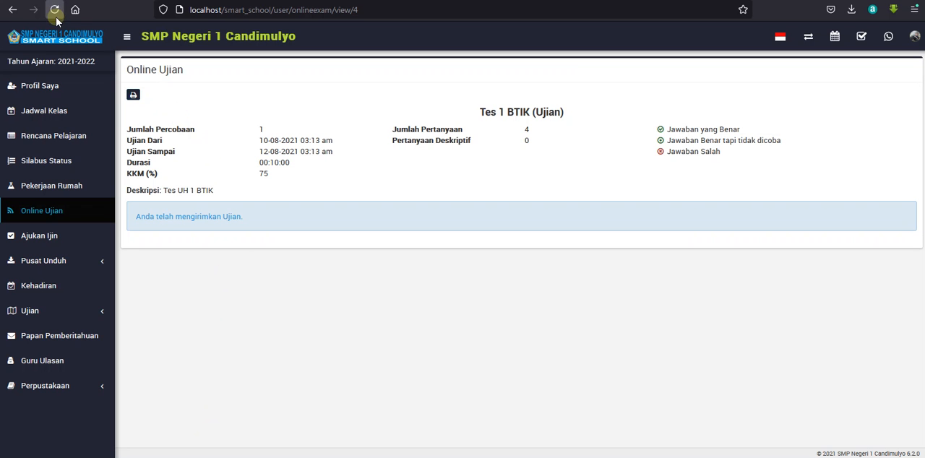
Reload the student's exam page and examine the score summary, marks and answer markings of all four questions.
click(54, 10)
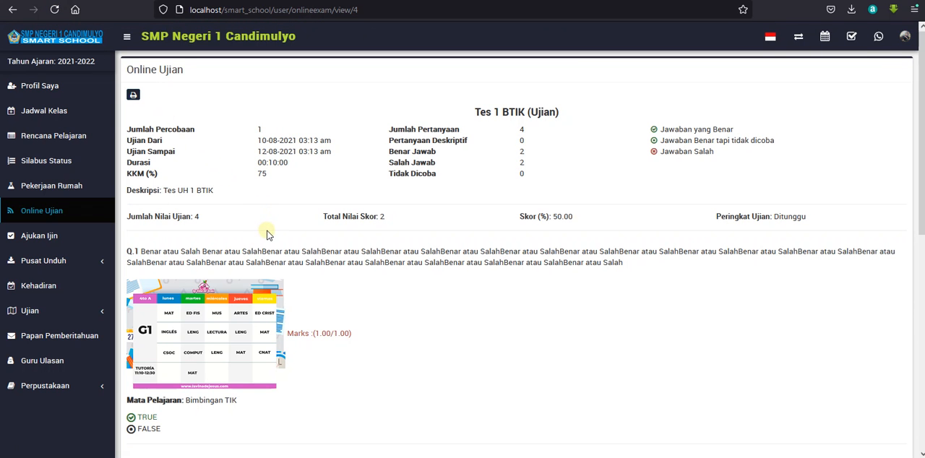
drag(190, 216, 200, 217)
drag(381, 219, 392, 222)
click(420, 222)
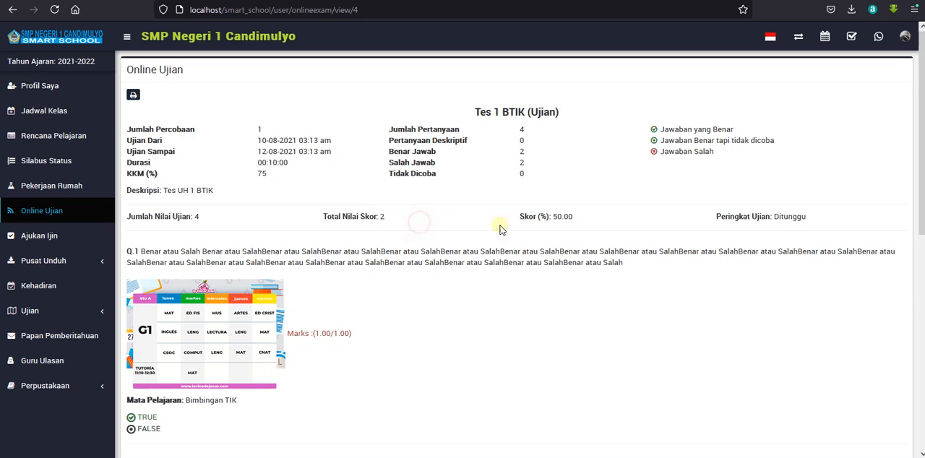
drag(550, 219, 578, 222)
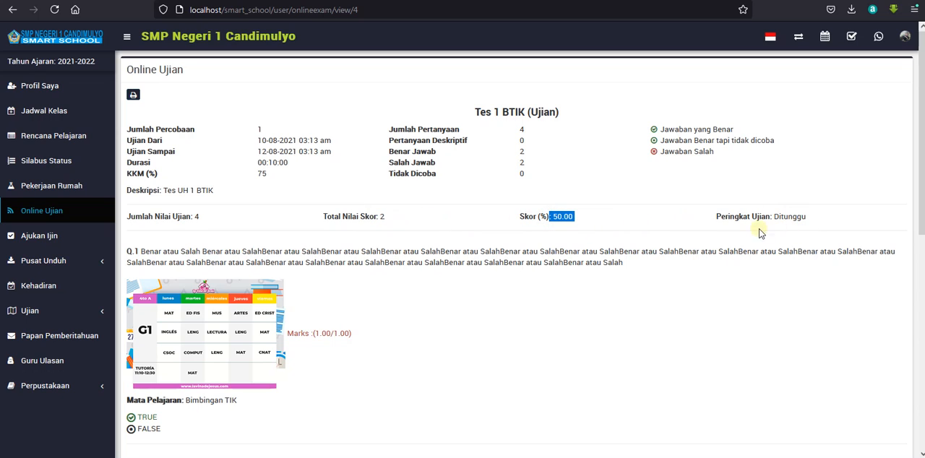
scroll(412, 321, down, 3)
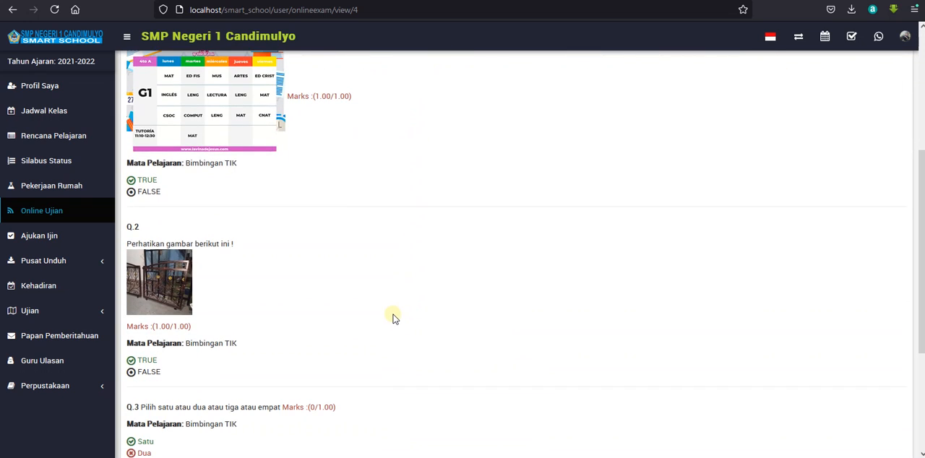
scroll(394, 317, up, 2)
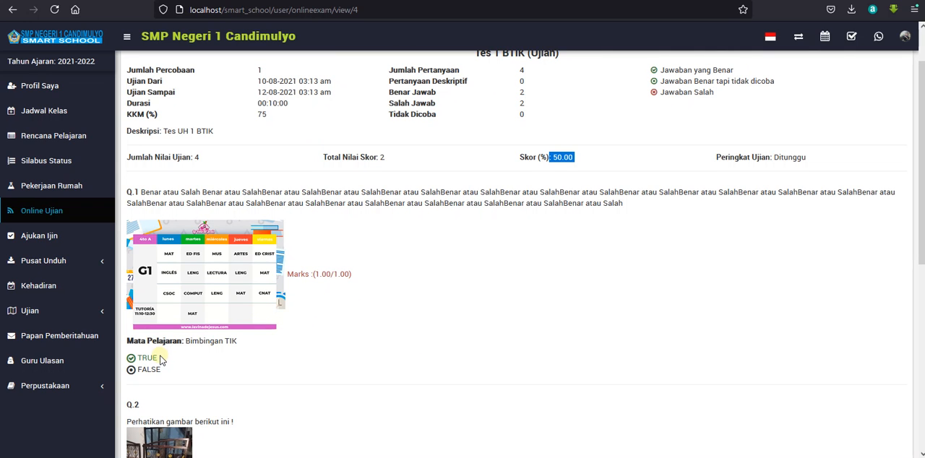
scroll(165, 359, down, 2)
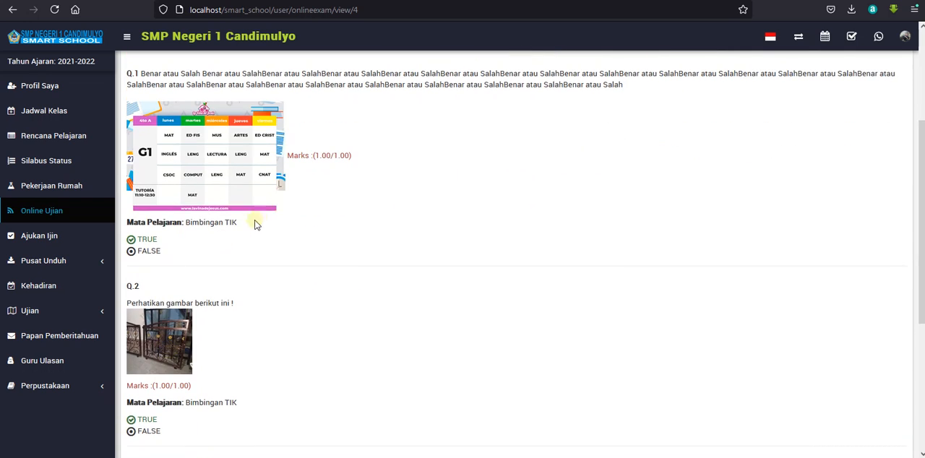
scroll(260, 245, down, 3)
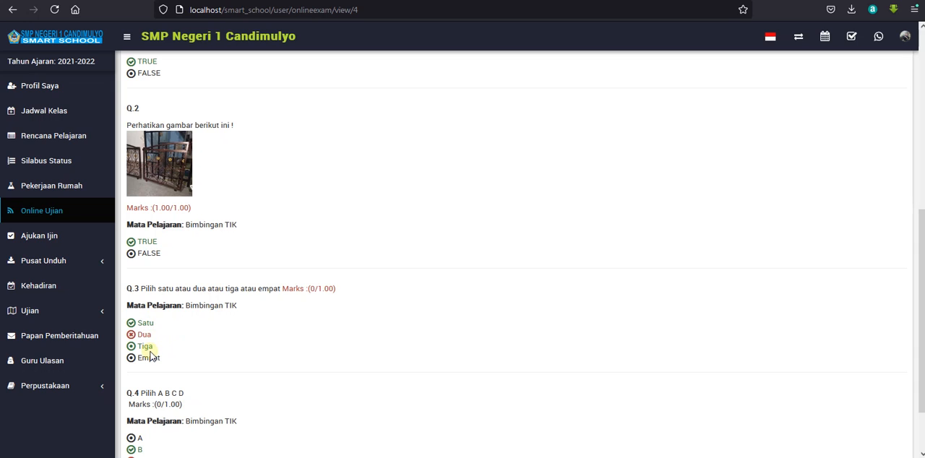
scroll(174, 351, down, 2)
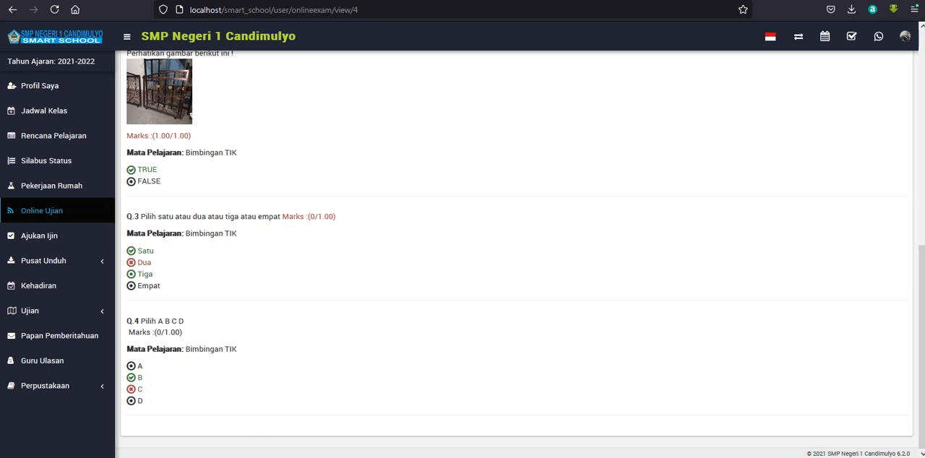
In the admin exam list, disable Tampilkan nilai dalam Ujian for Tes 1 BTIK and save the exam.
click(189, 453)
click(858, 110)
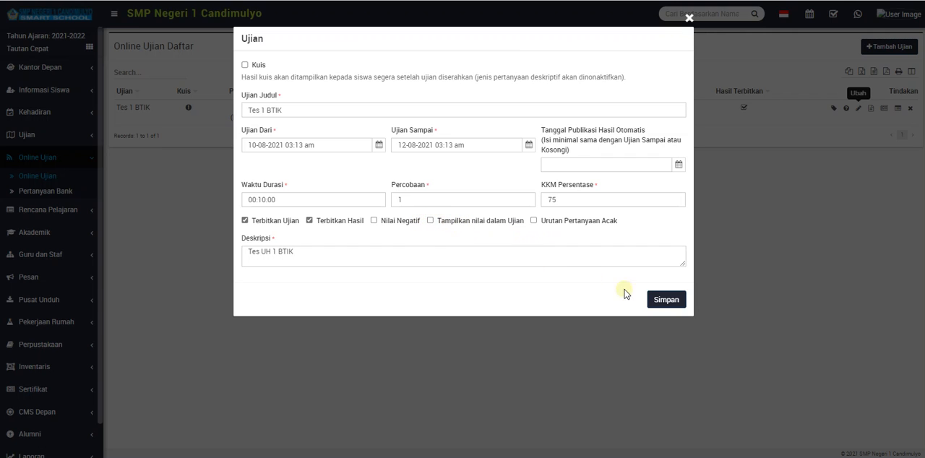
click(659, 299)
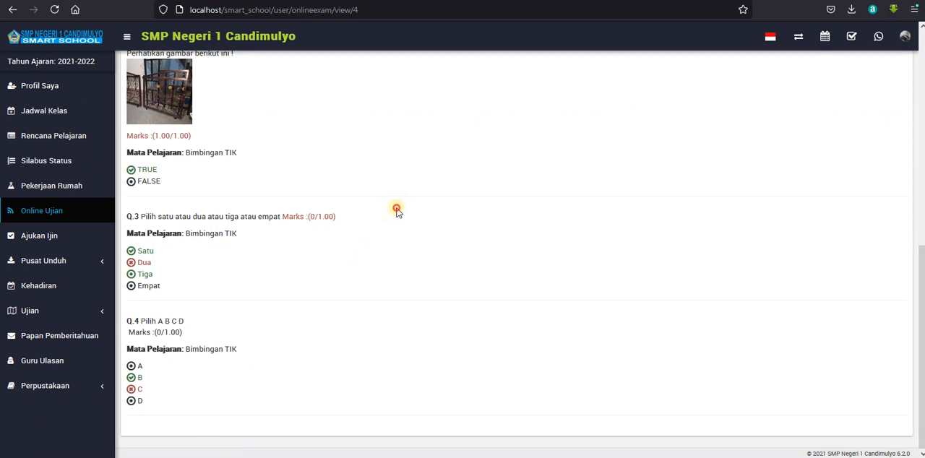
Check the student's Tes 1 BTIK result page again, from the score summary through question 4.
scroll(396, 215, up, 6)
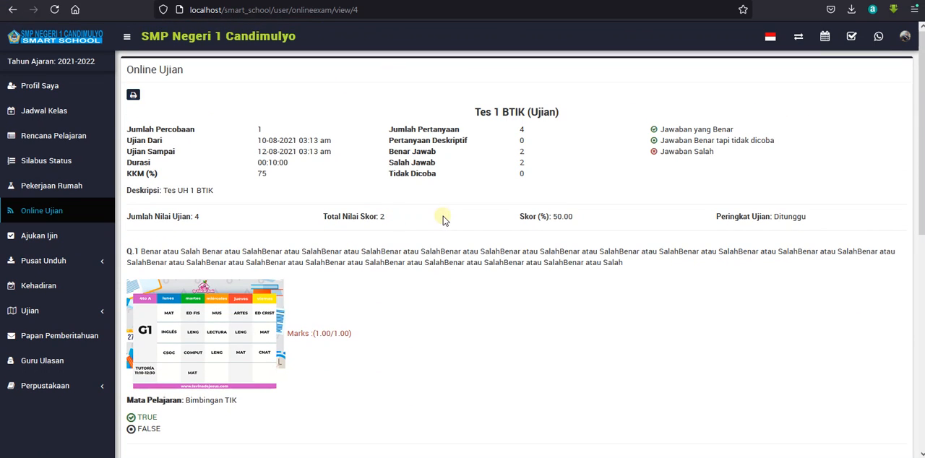
scroll(444, 220, down, 3)
scroll(444, 221, down, 3)
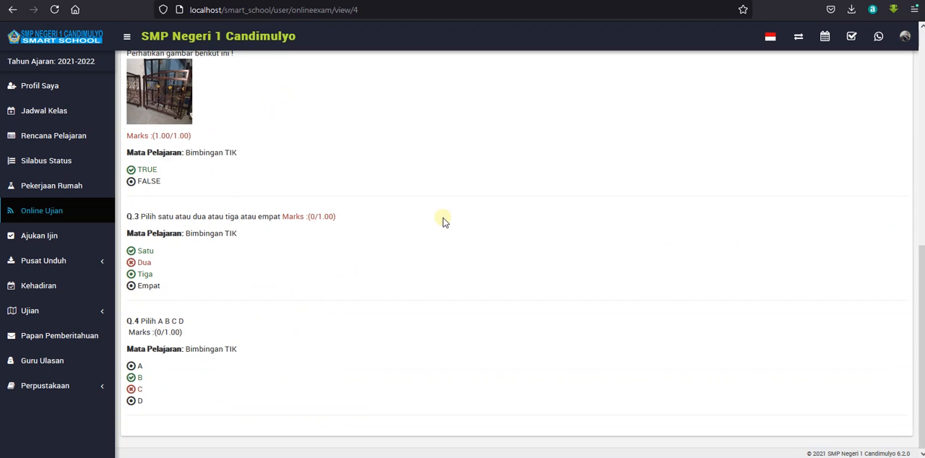
scroll(444, 221, up, 6)
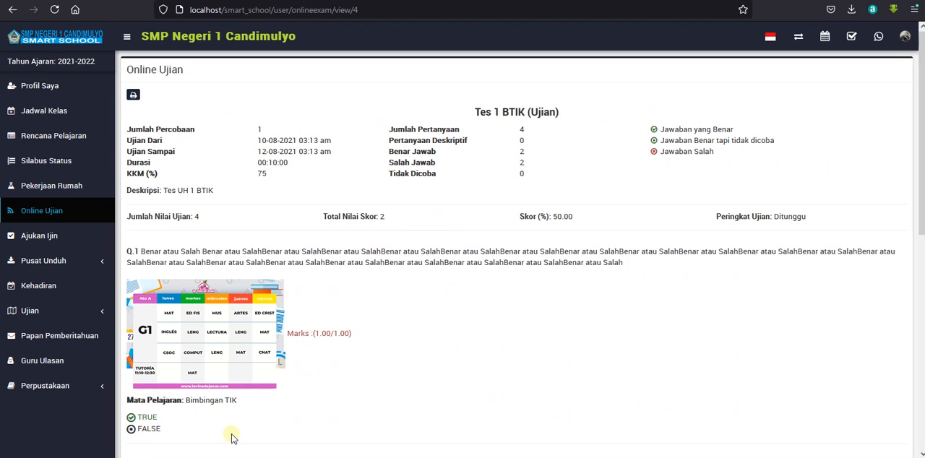
Back in the admin exam list, generate the ranking for Tes 1 BTIK and close its ranking window.
click(185, 457)
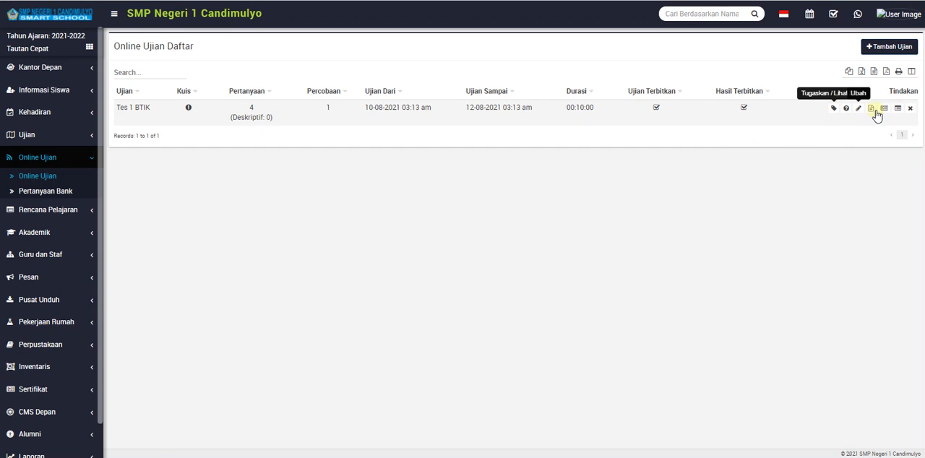
click(896, 108)
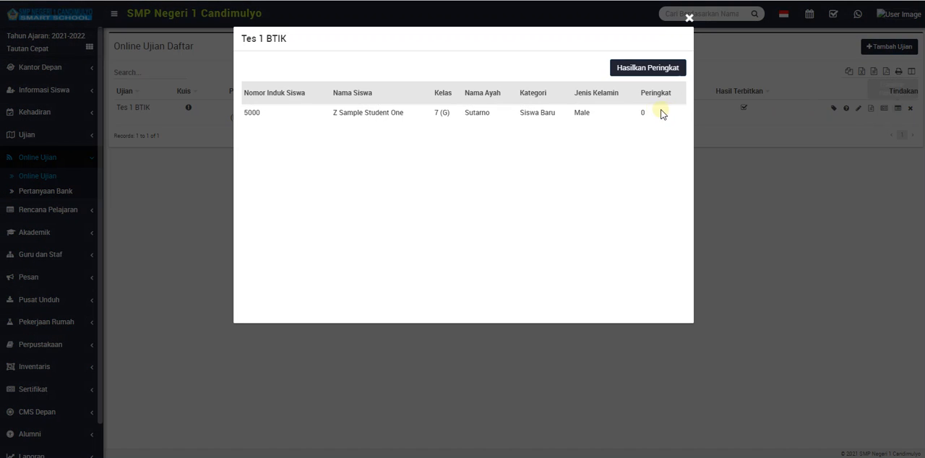
click(642, 68)
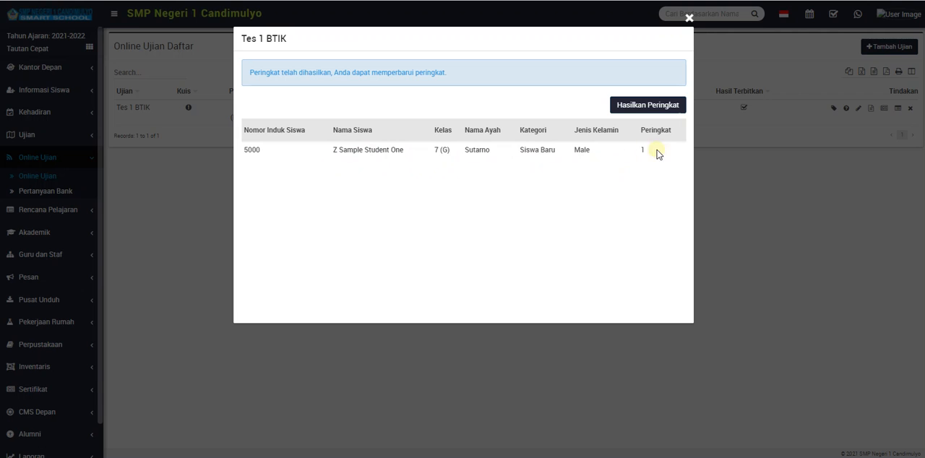
click(688, 18)
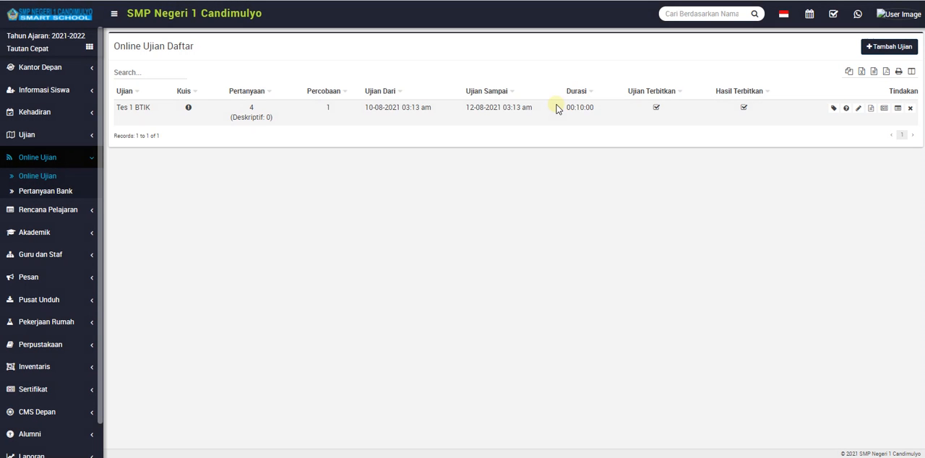
Open the Online Ujian reports and search Hasil Laporan for Tes 1 BTIK, Kelas 7, Bagian G.
scroll(56, 260, down, 1)
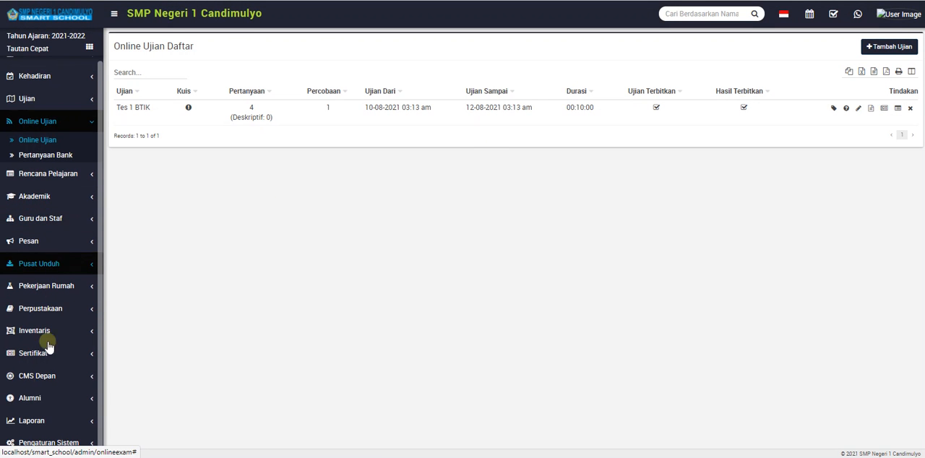
click(54, 422)
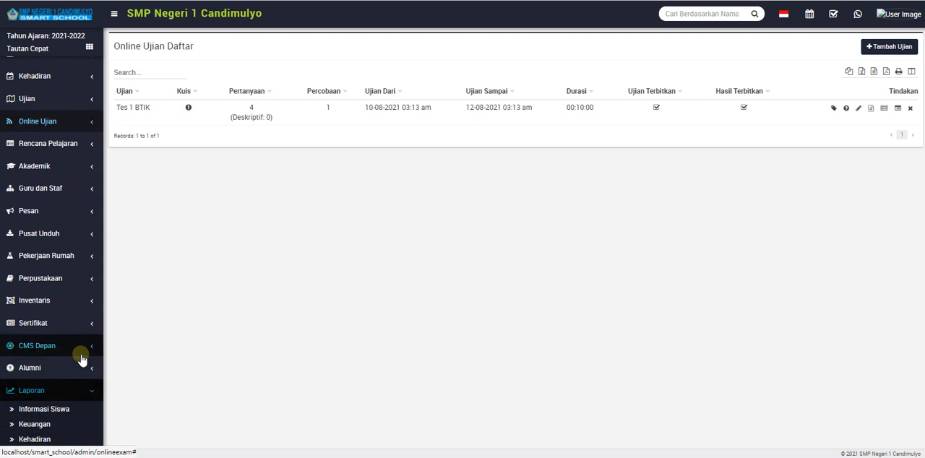
scroll(80, 354, down, 4)
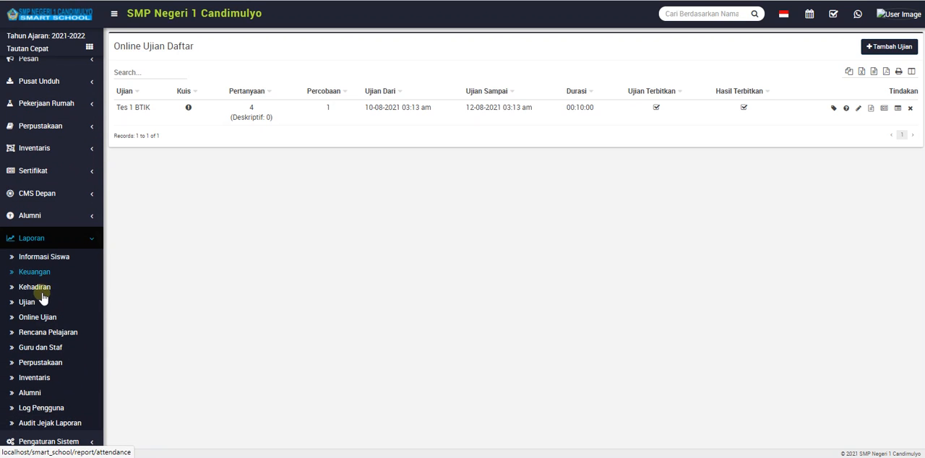
click(38, 318)
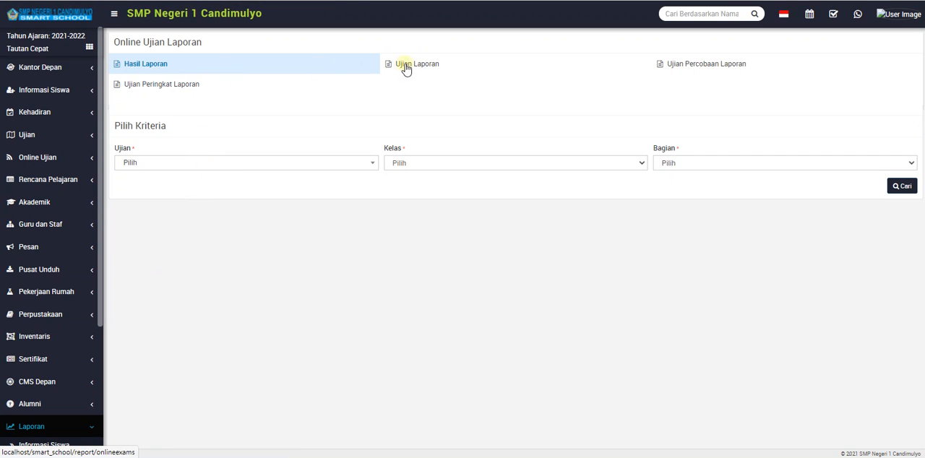
click(221, 165)
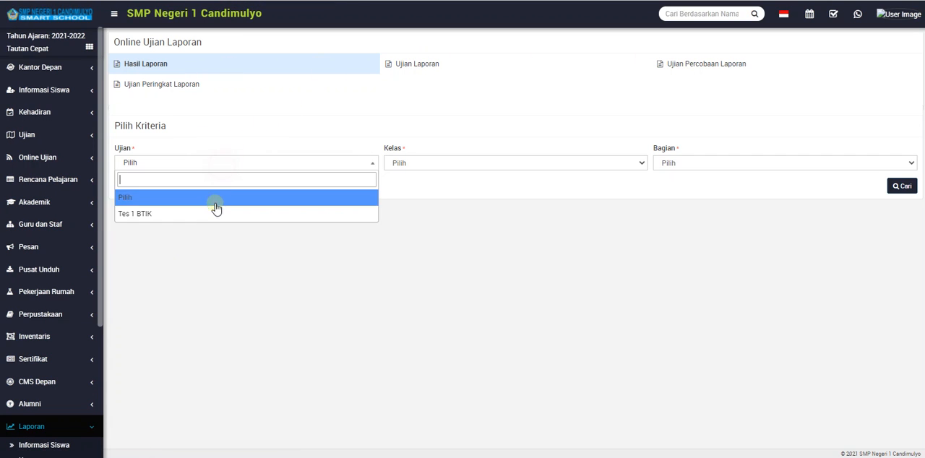
click(214, 213)
click(444, 166)
click(436, 201)
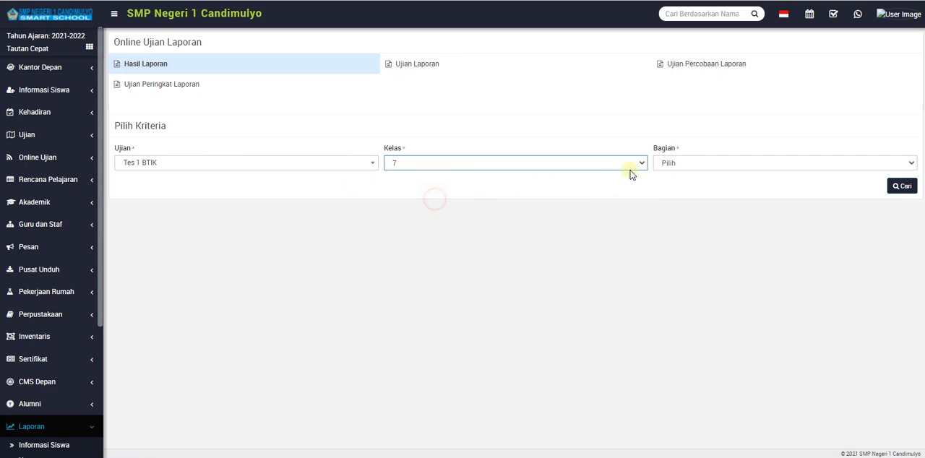
click(661, 163)
click(665, 311)
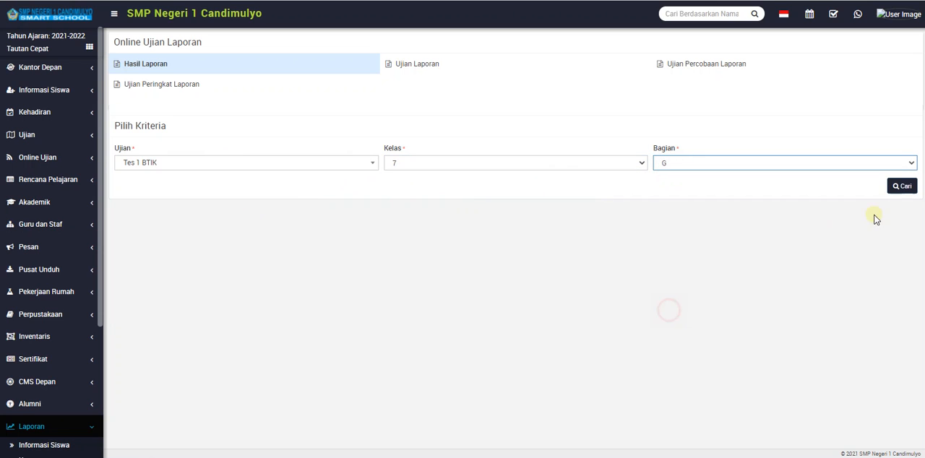
click(904, 187)
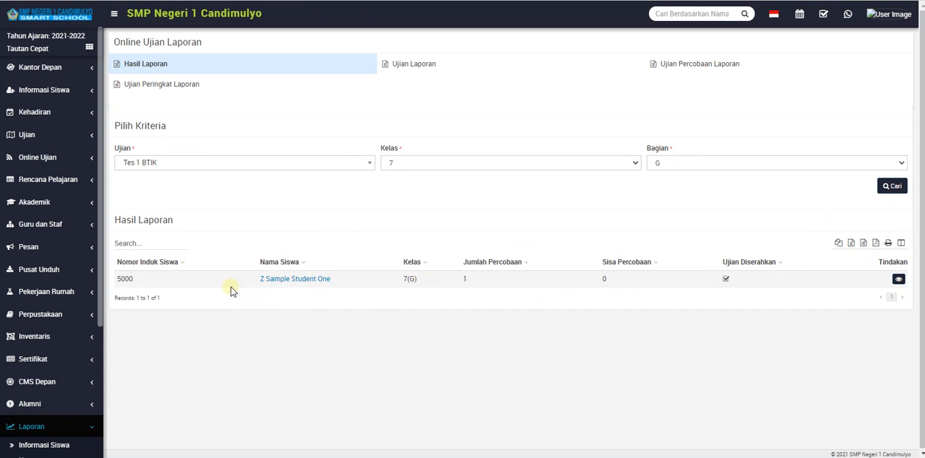
View the listed student's detailed Tes 1 BTIK result through question 4, and close it.
click(898, 280)
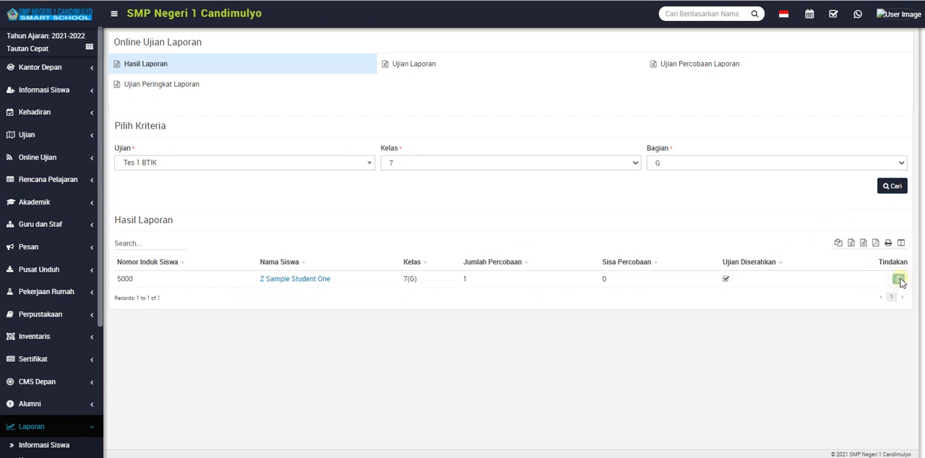
scroll(310, 180, down, 4)
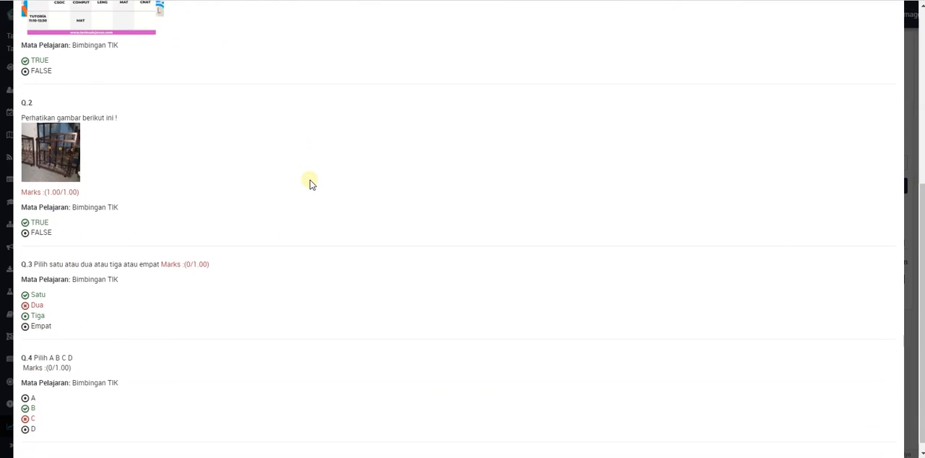
scroll(311, 180, up, 5)
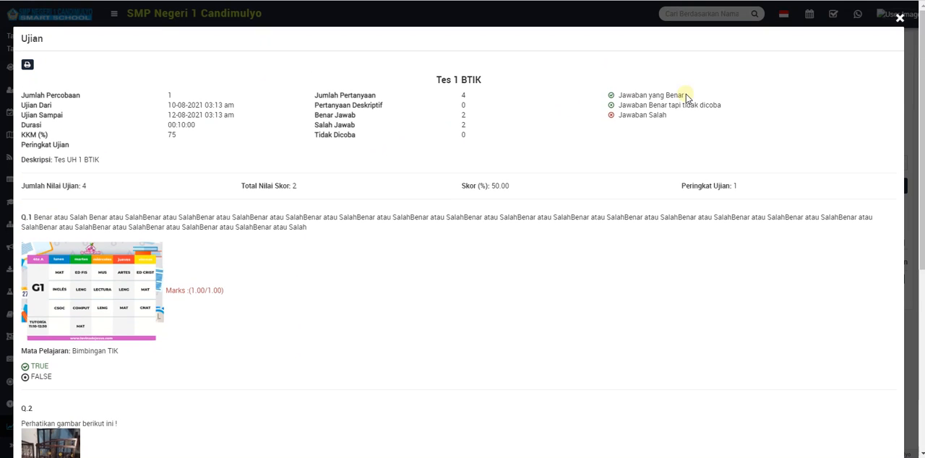
click(900, 18)
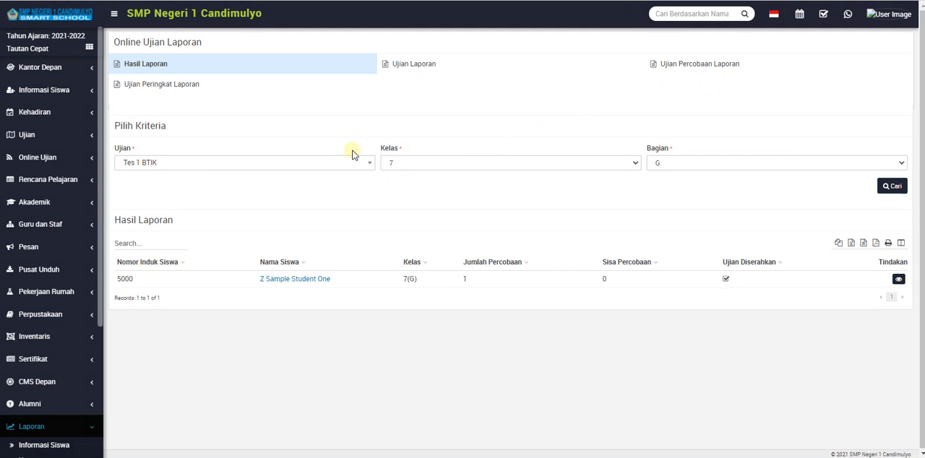
Search Ujian Peringkat Laporan for Tes 1 BTIK with Kelas 7 and Bagian G.
click(267, 90)
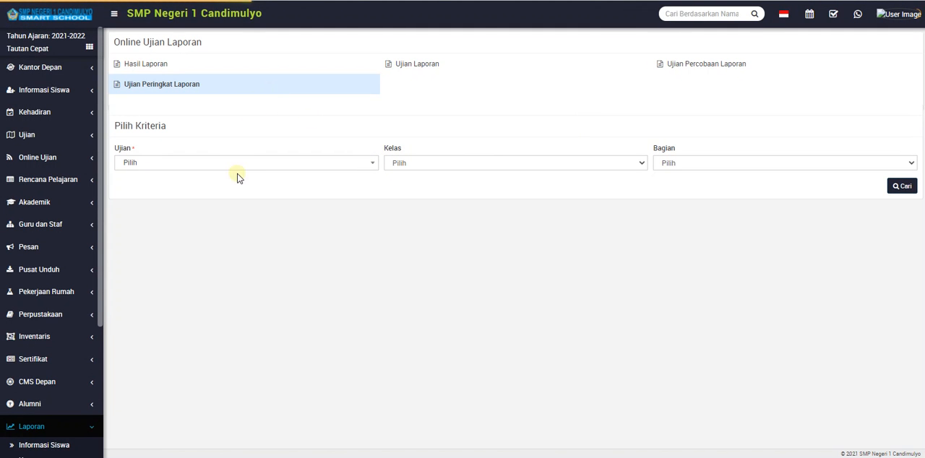
click(238, 163)
click(238, 212)
click(429, 165)
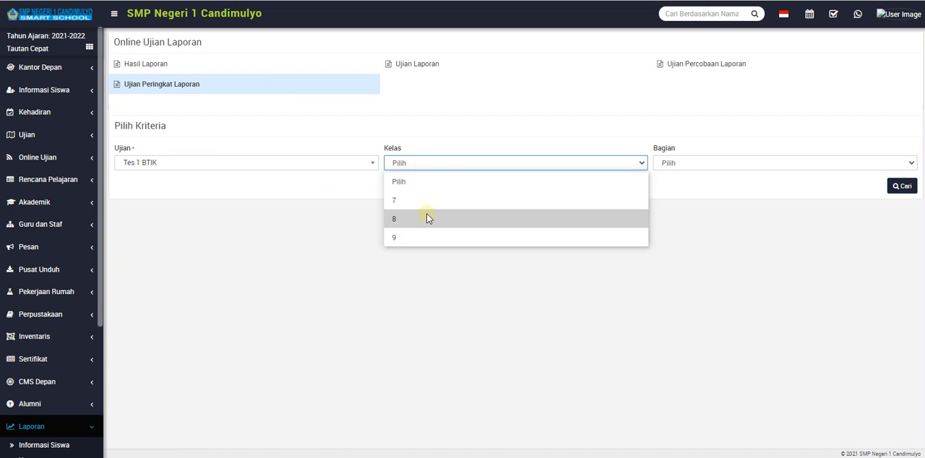
click(427, 200)
click(706, 163)
click(690, 311)
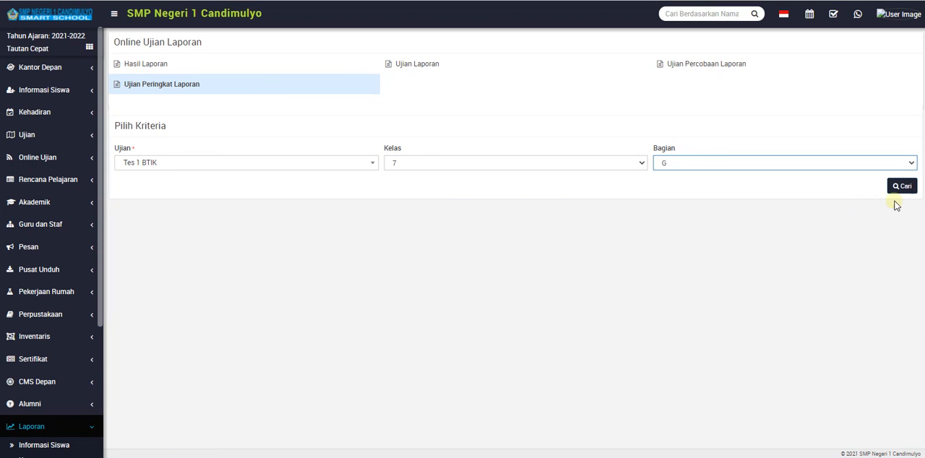
click(900, 188)
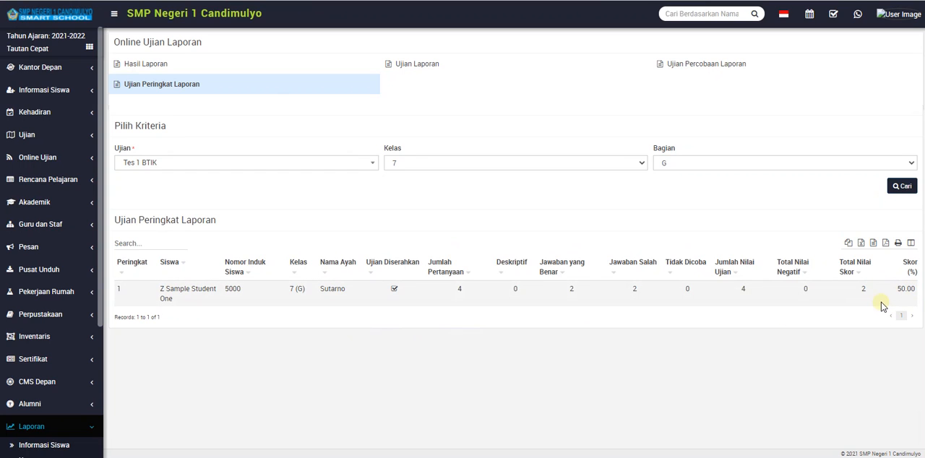
Search Ujian Laporan with Cari Jenis set to Hari ini.
click(426, 65)
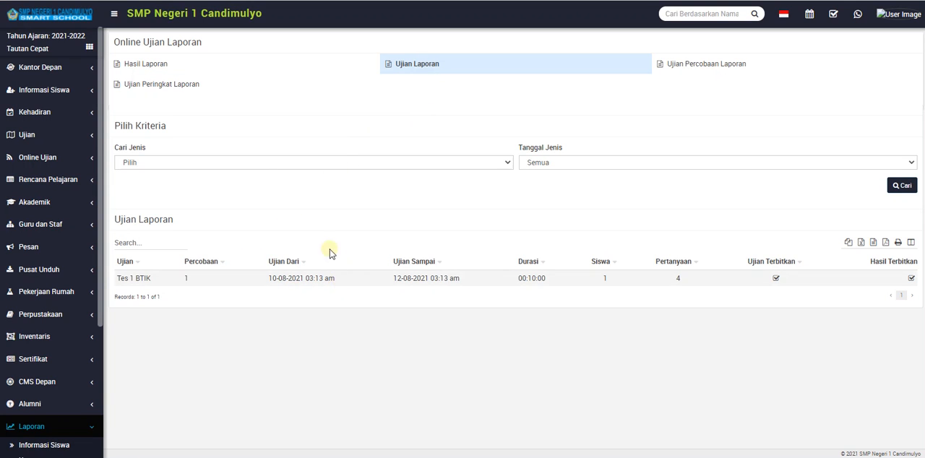
click(258, 163)
click(254, 200)
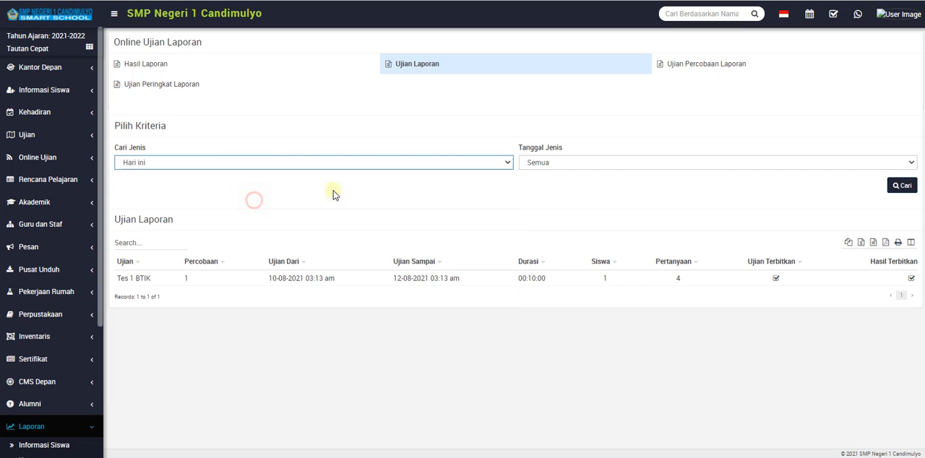
click(903, 186)
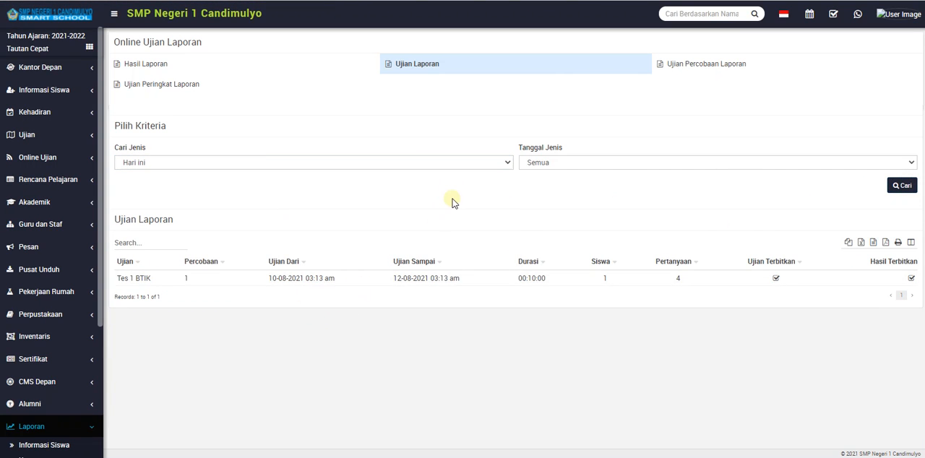
View Ujian Percobaan Laporan and check its Cari Jenis and Tanggal Jenis filter options, choosing Semua as Tanggal Jenis.
click(677, 66)
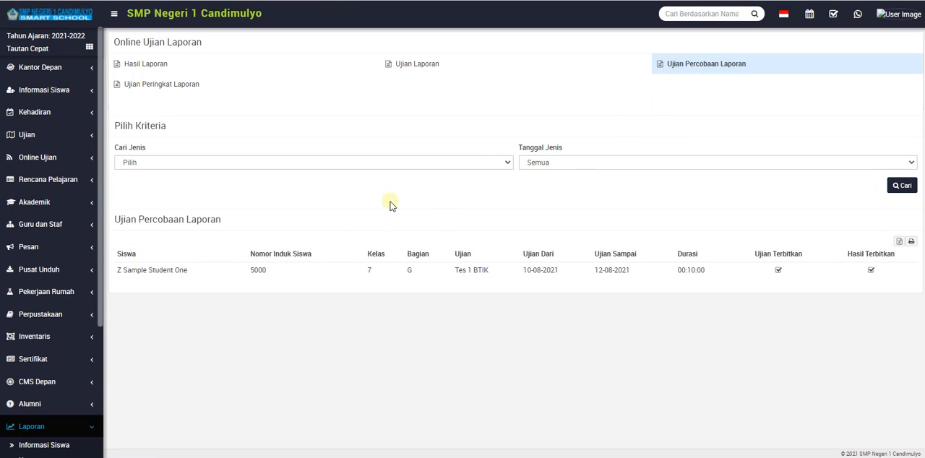
click(405, 166)
click(560, 165)
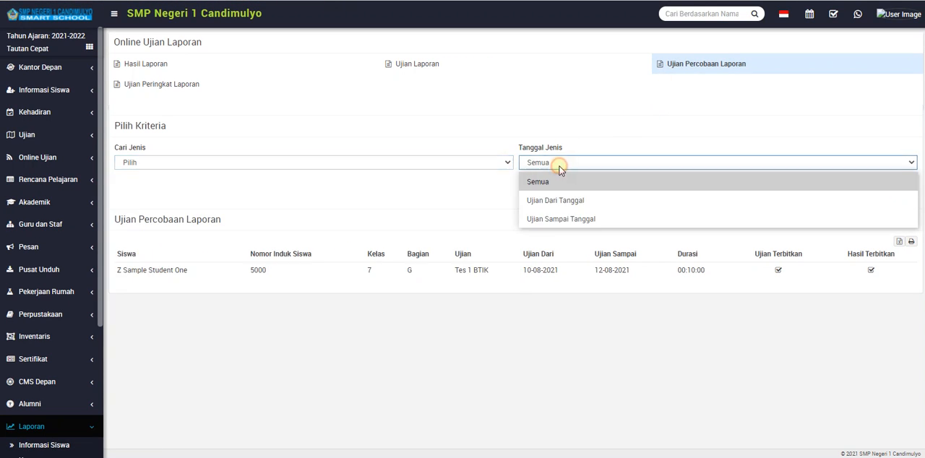
click(557, 181)
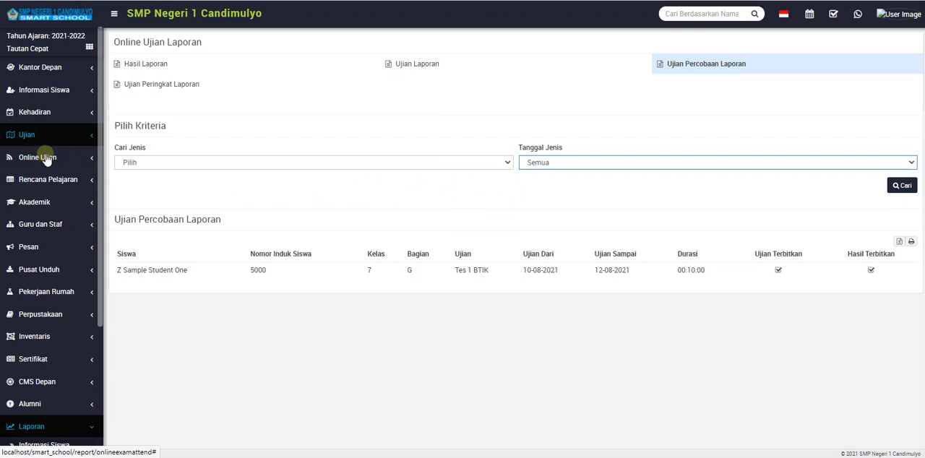
Revisit the Online Ujian exam list and the Pertanyaan Bank question list.
click(45, 158)
click(41, 177)
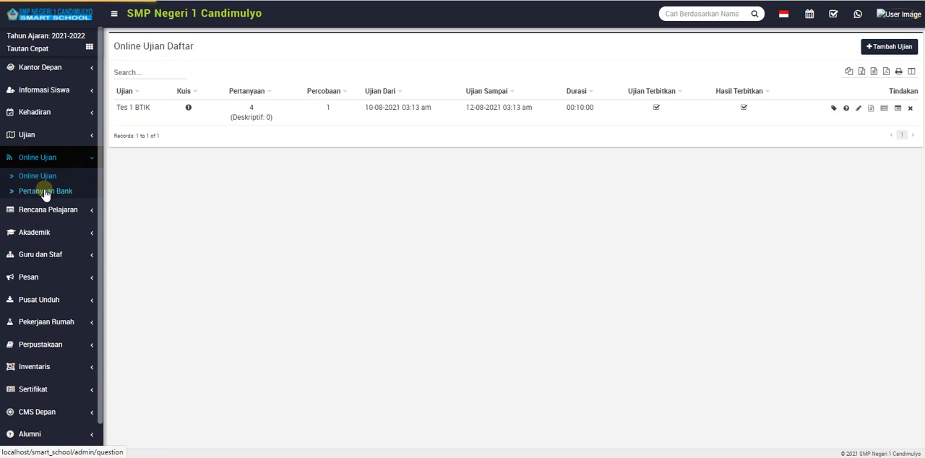
click(44, 191)
click(46, 176)
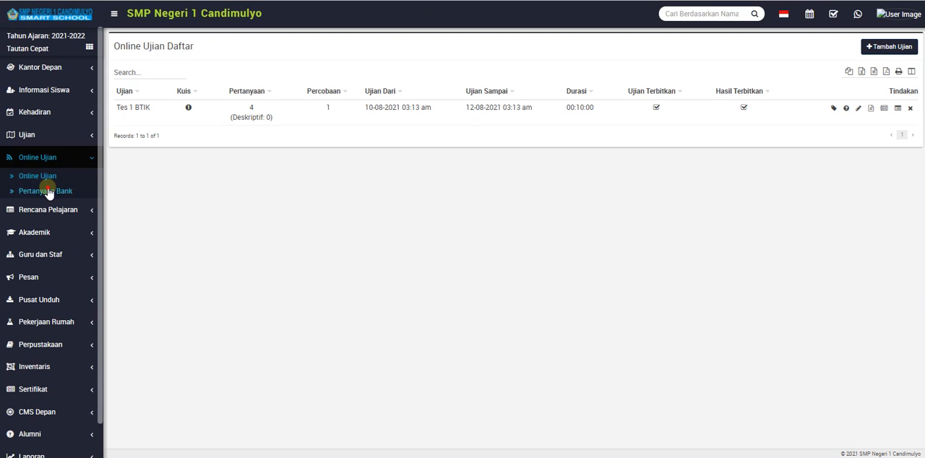
click(46, 190)
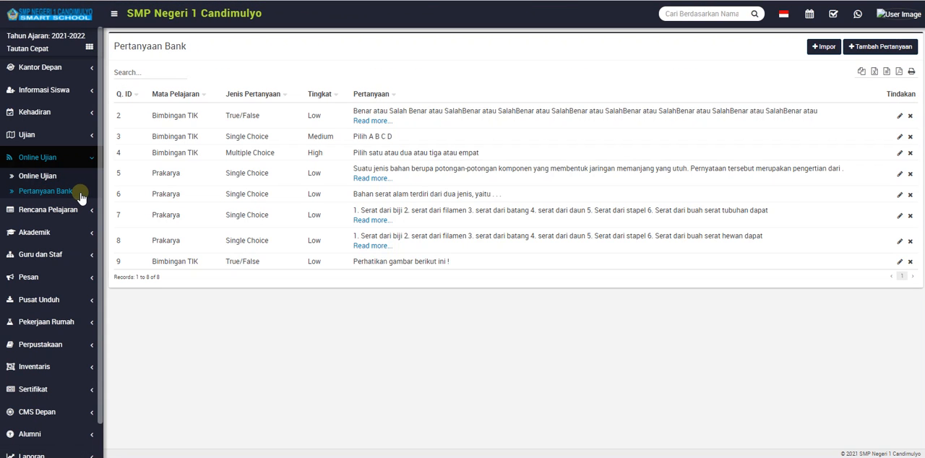